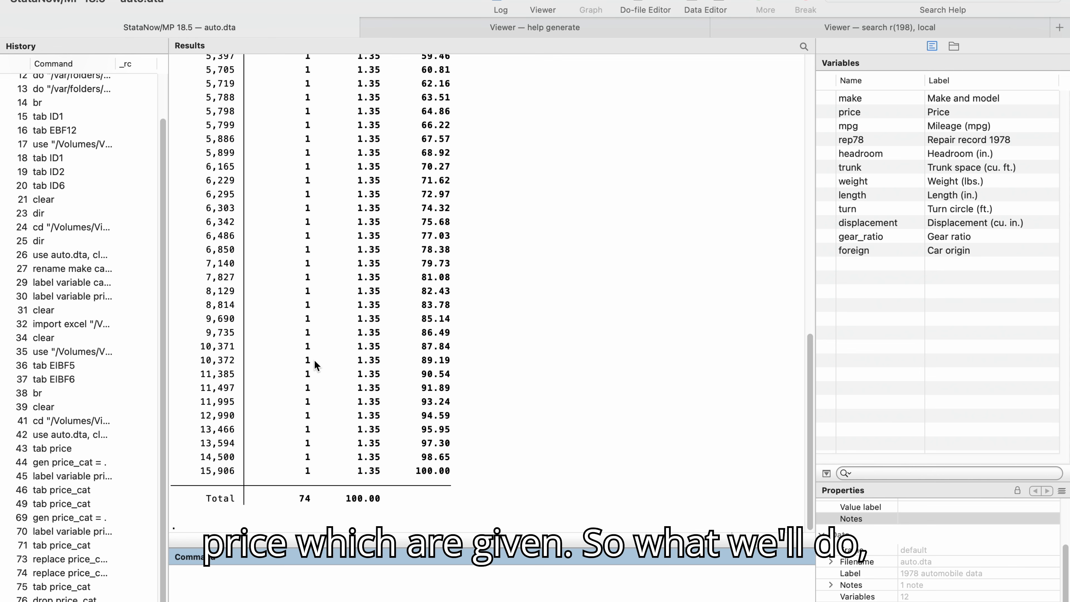
Generate a new variable price_cat containing only missing values.
{"action": "scroll", "coordinate": [337, 365], "scroll_direction": "up", "scroll_amount": 10}
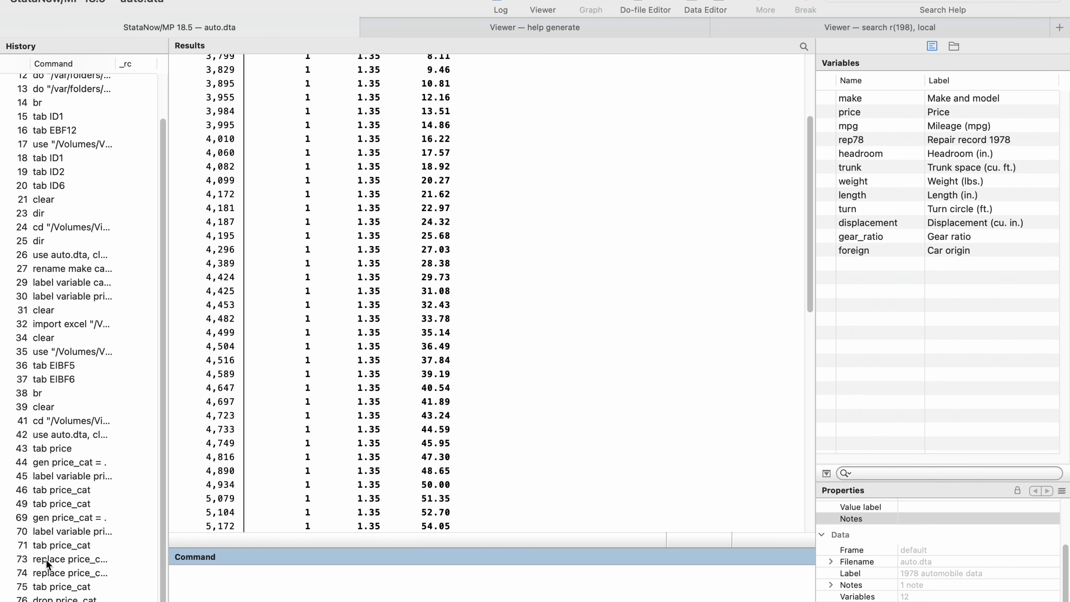
{"action": "left_click", "coordinate": [43, 520]}
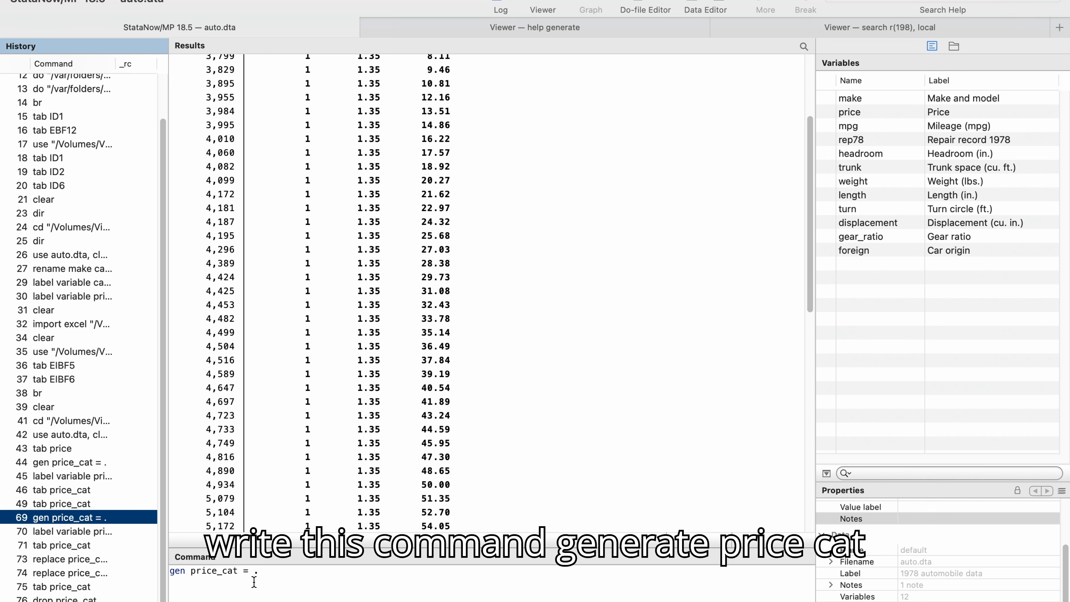
{"action": "left_click", "coordinate": [273, 577]}
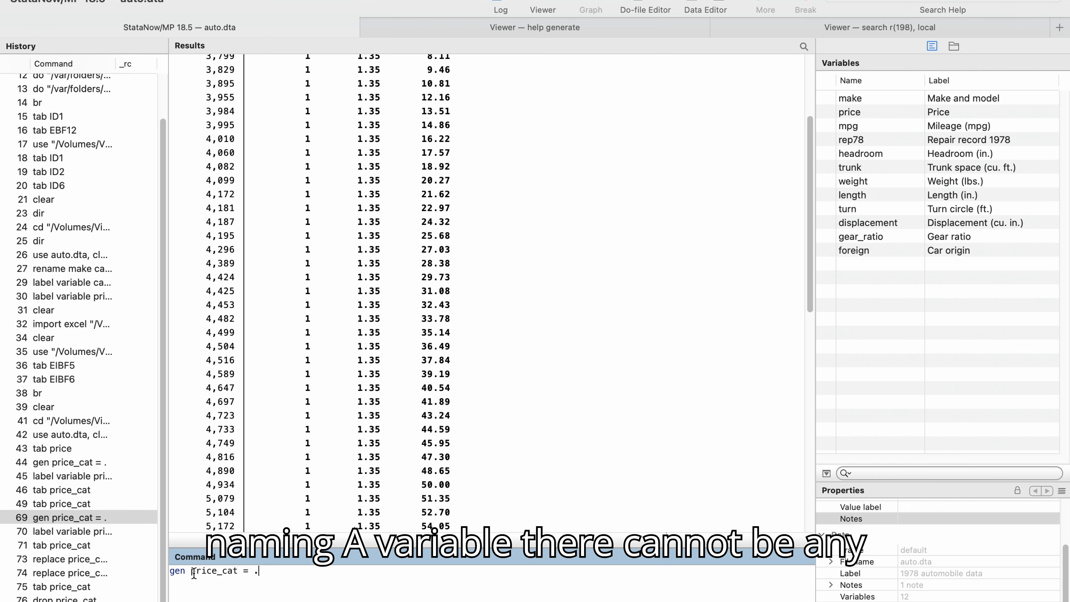
{"action": "left_click_drag", "start_coordinate": [193, 573], "coordinate": [236, 573]}
{"action": "left_click", "coordinate": [186, 579]}
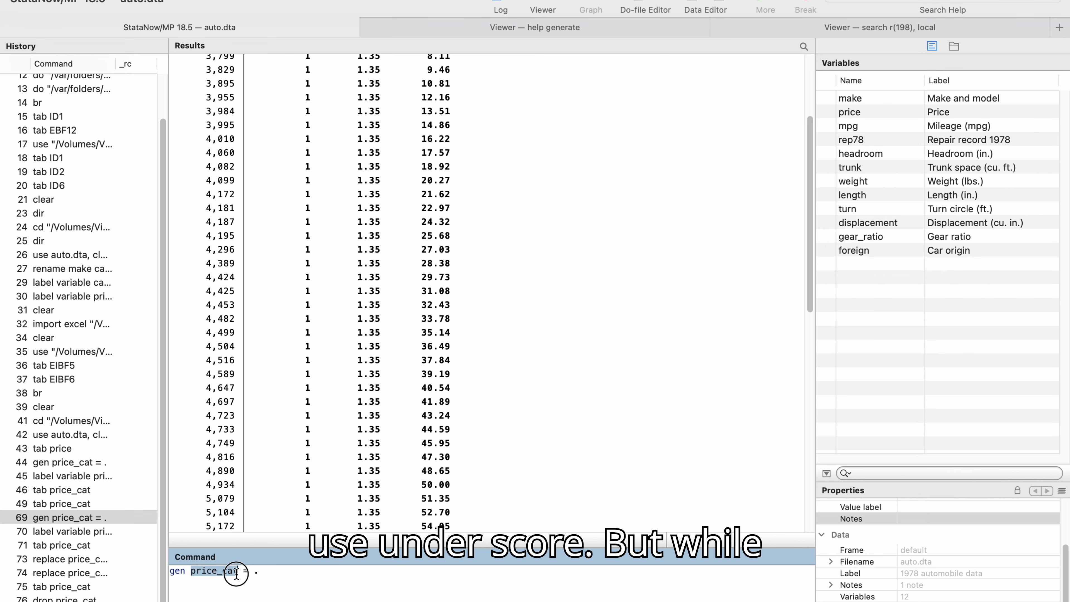
{"action": "left_click", "coordinate": [289, 572]}
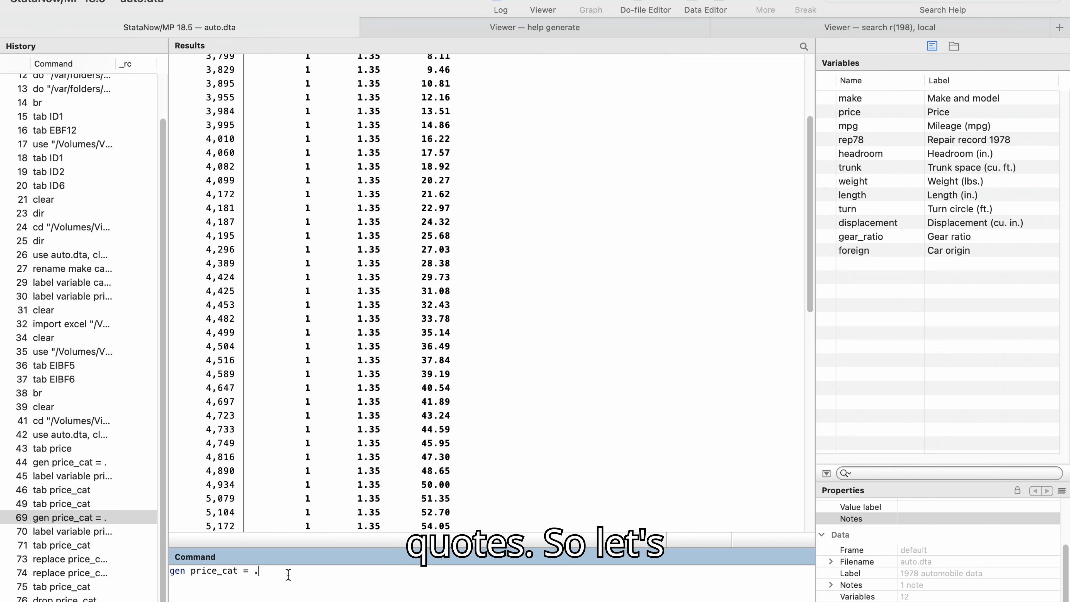
{"action": "key", "text": "Return"}
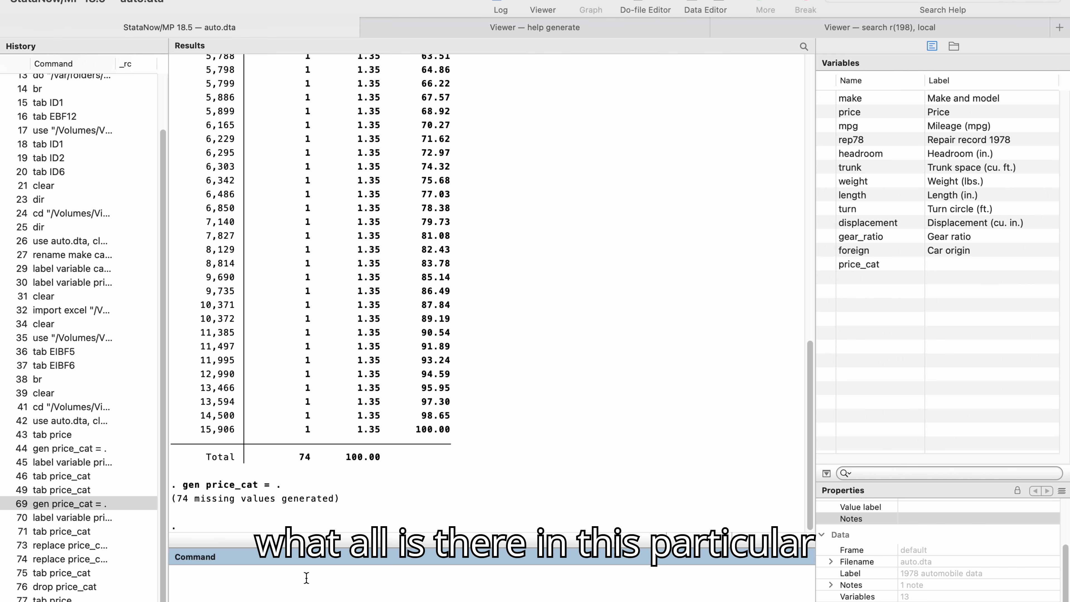
Tabulate the new price_cat variable.
{"action": "type", "text": "tab"}
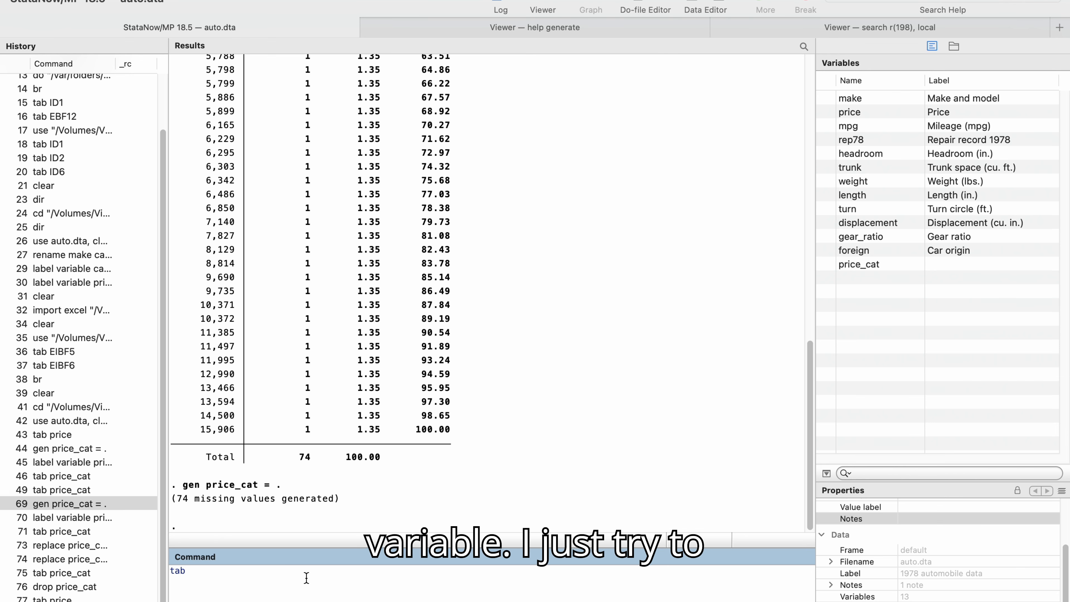
{"action": "left_click", "coordinate": [859, 266]}
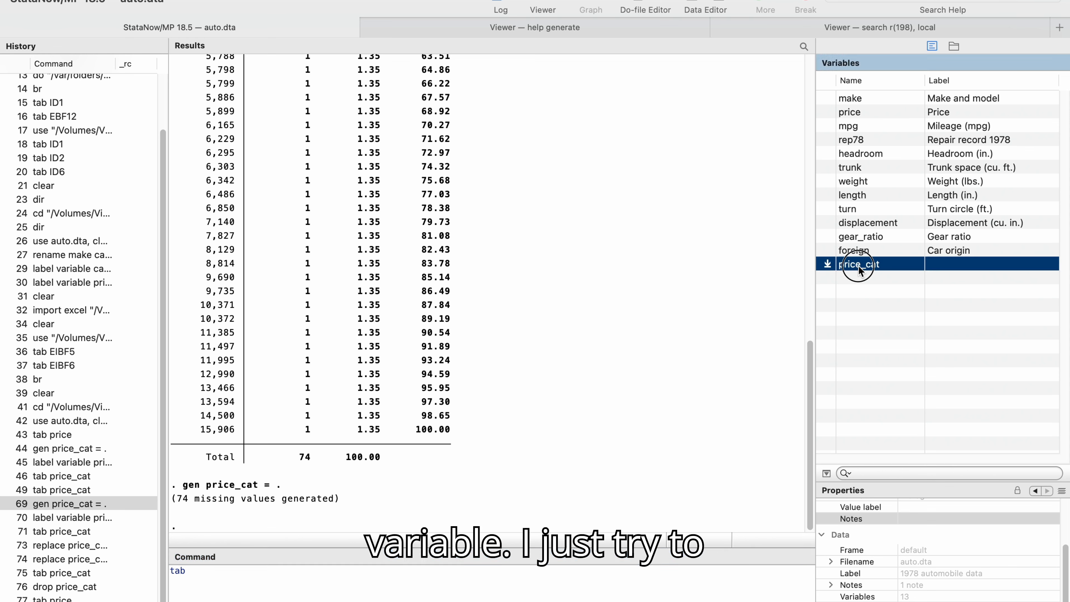
{"action": "double_click", "coordinate": [859, 265]}
{"action": "left_click", "coordinate": [375, 578]}
{"action": "key", "text": "Return"}
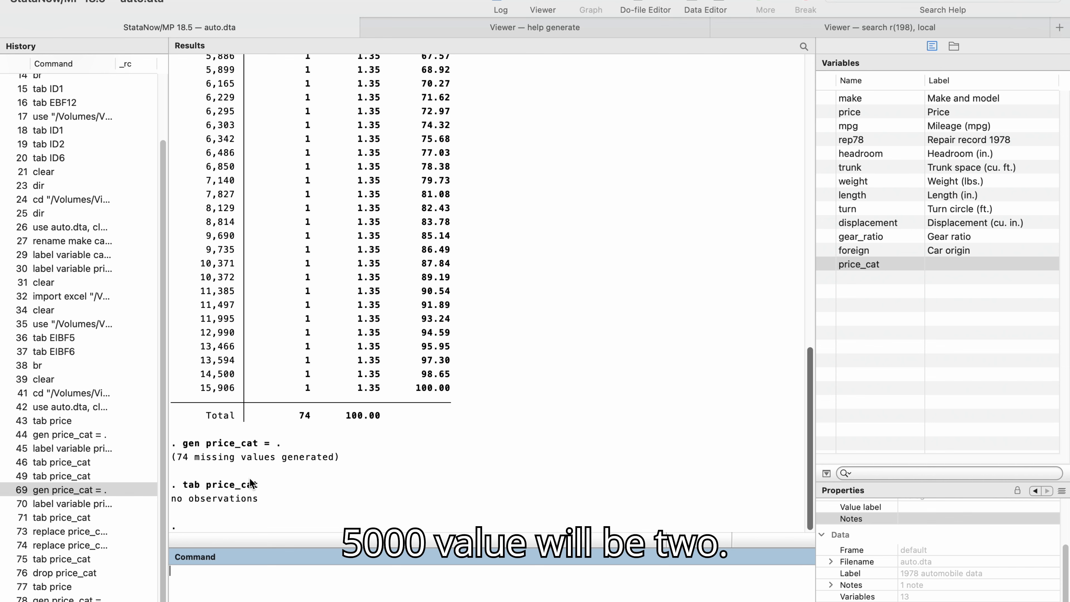
Replace price_cat with 1 wherever price is less than or equal to 5000.
{"action": "left_click", "coordinate": [48, 531]}
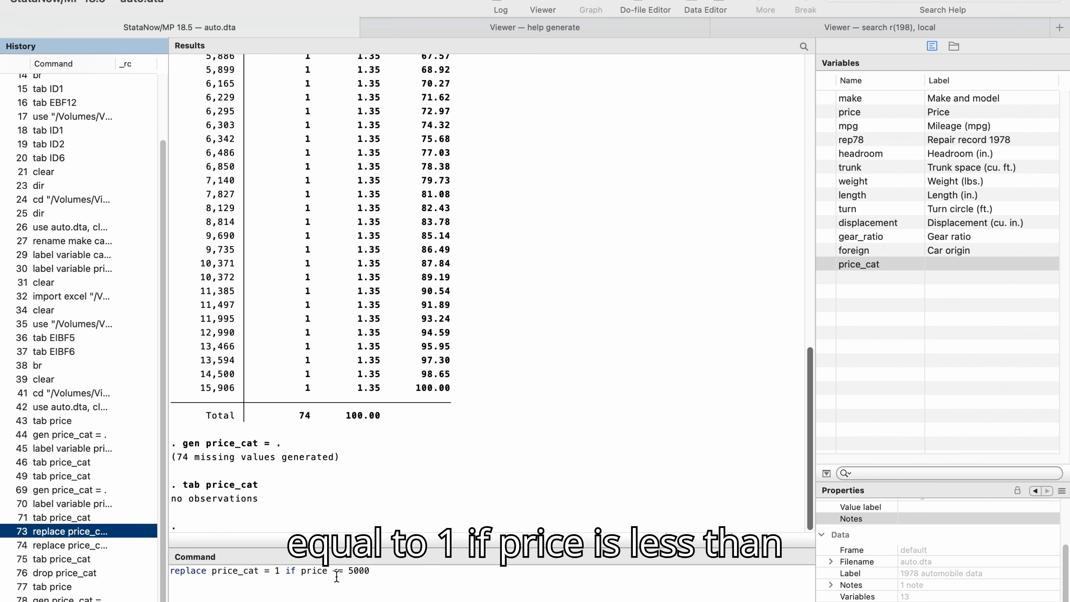
{"action": "left_click", "coordinate": [386, 574]}
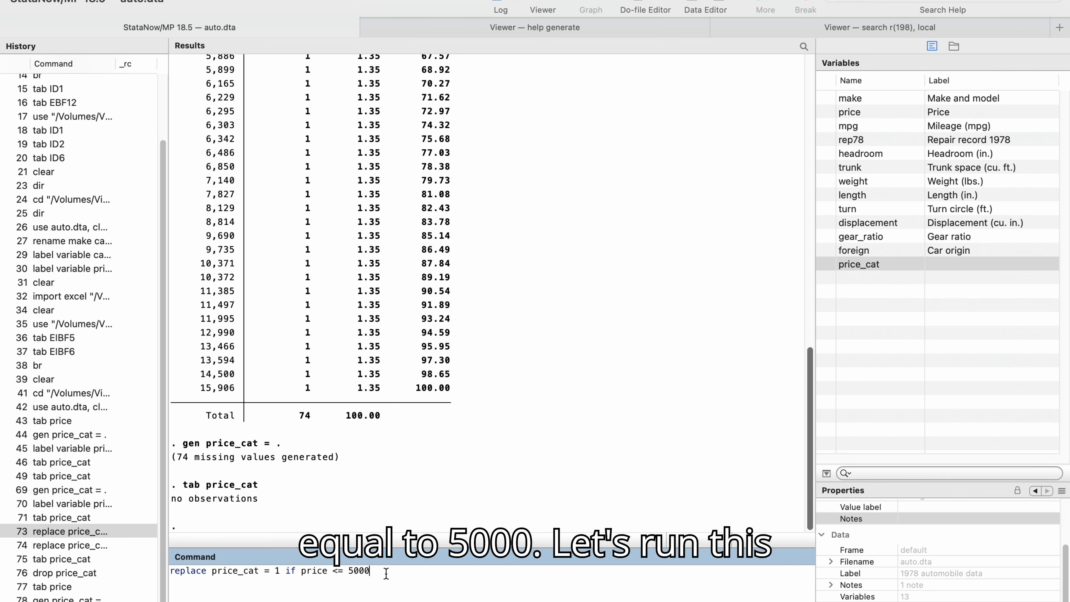
{"action": "key", "text": "Return"}
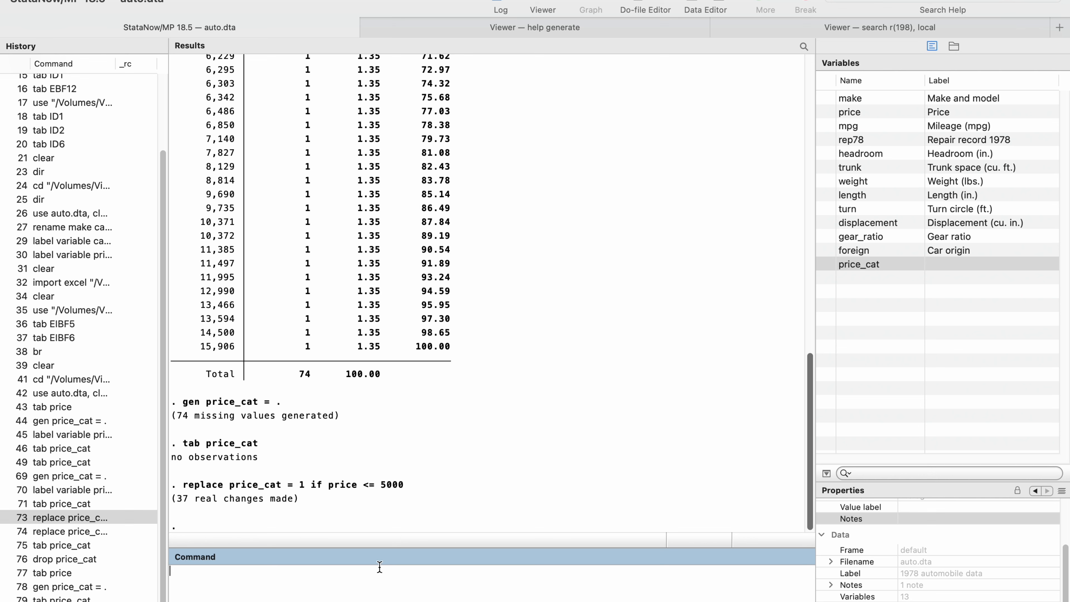
Tabulate price_cat again after the first replacement.
{"action": "type", "text": "tab"}
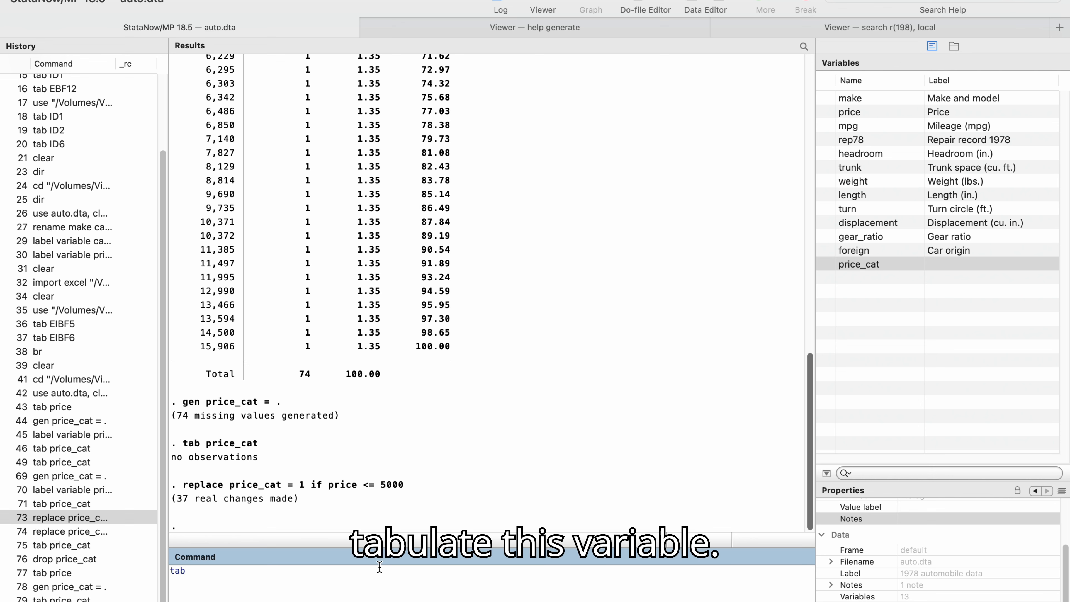
{"action": "left_click", "coordinate": [853, 266]}
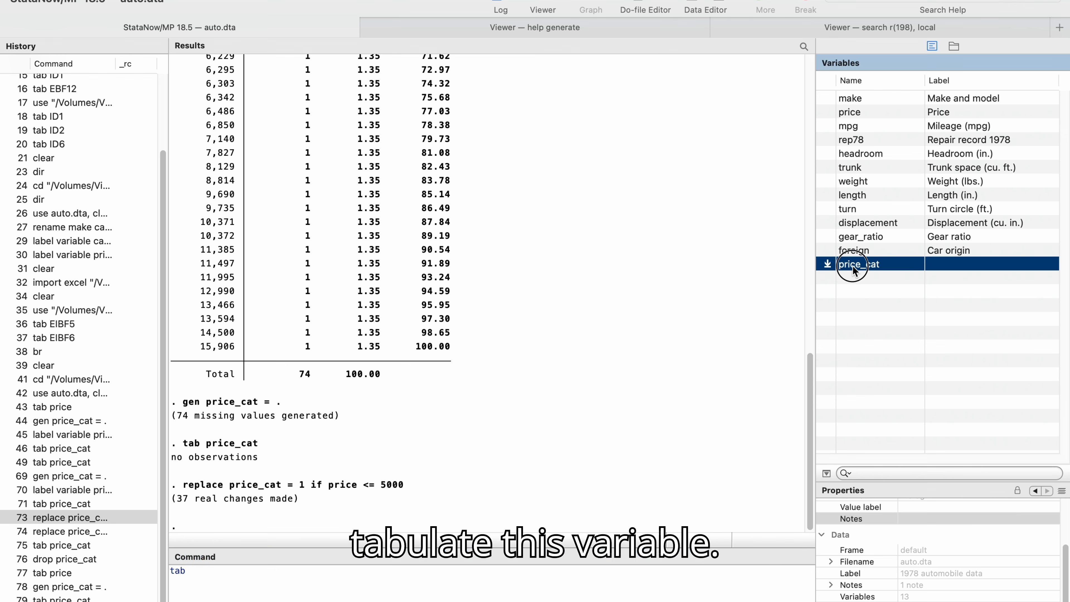
{"action": "double_click", "coordinate": [853, 266]}
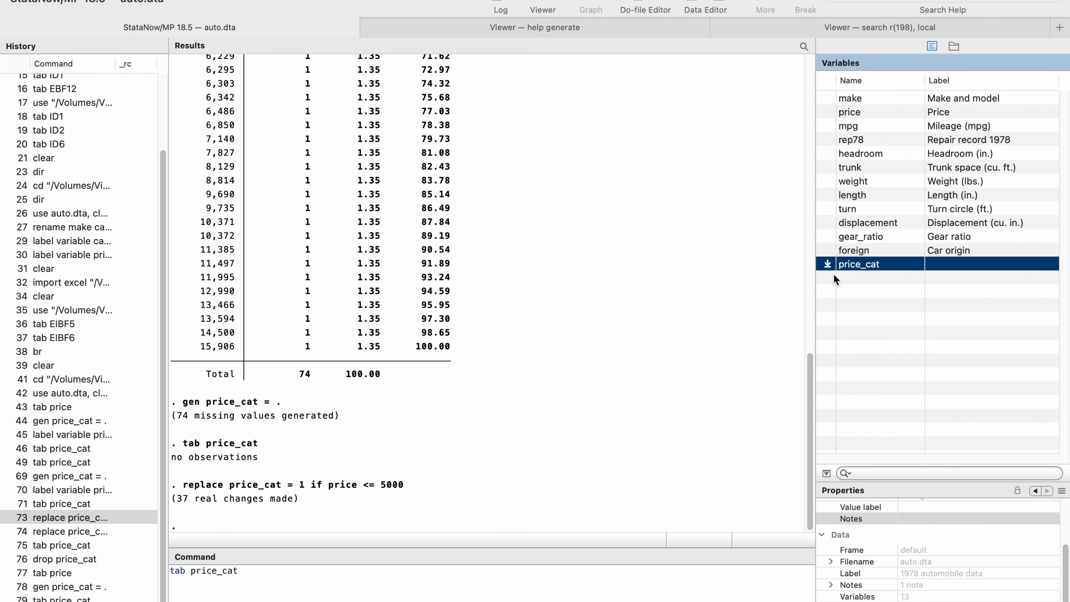
{"action": "left_click", "coordinate": [430, 584]}
{"action": "key", "text": "Return"}
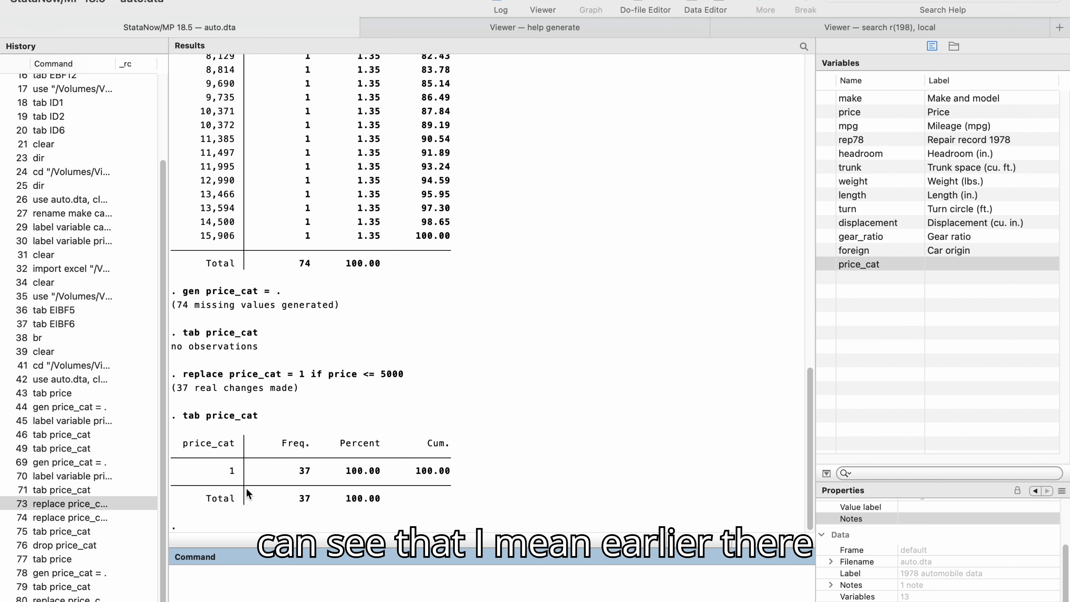
Replace price_cat with 2 wherever price is greater than 5000.
{"action": "scroll", "coordinate": [302, 321], "scroll_direction": "up", "scroll_amount": 15}
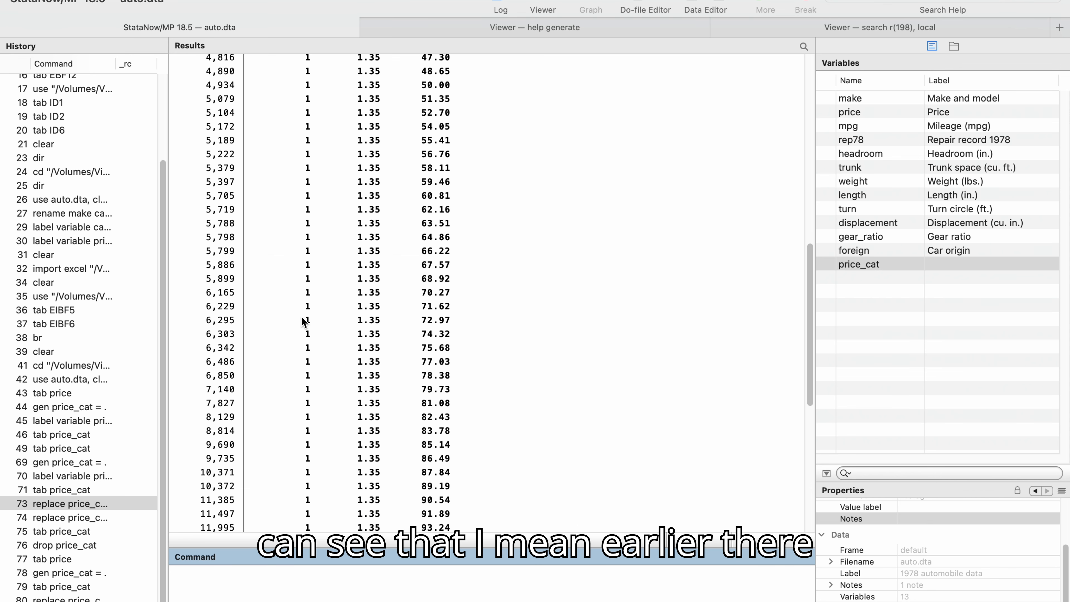
{"action": "scroll", "coordinate": [302, 321], "scroll_direction": "down", "scroll_amount": 15}
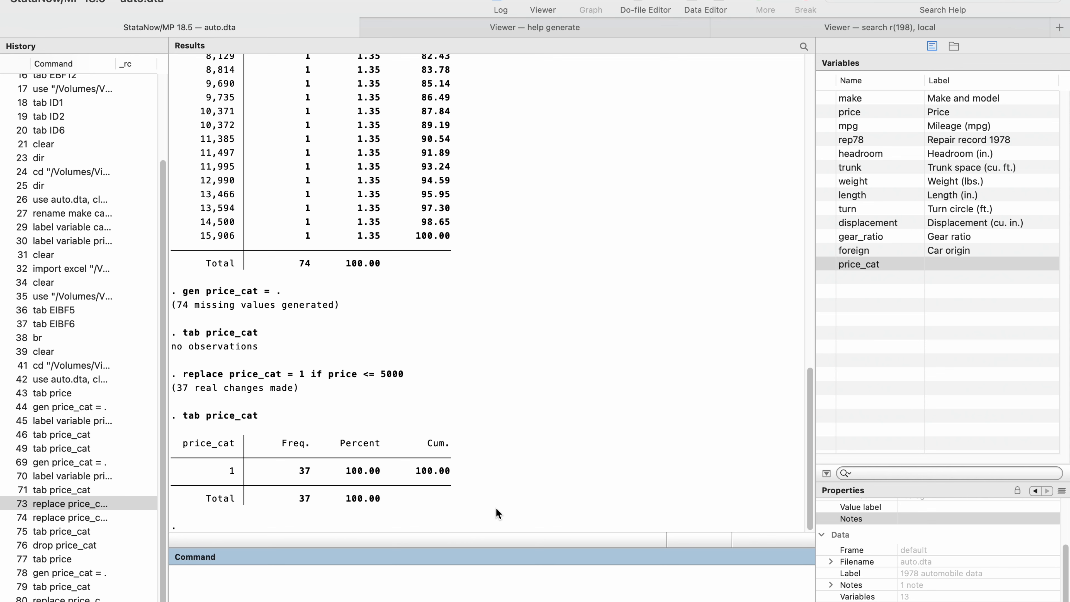
{"action": "left_click", "coordinate": [64, 518]}
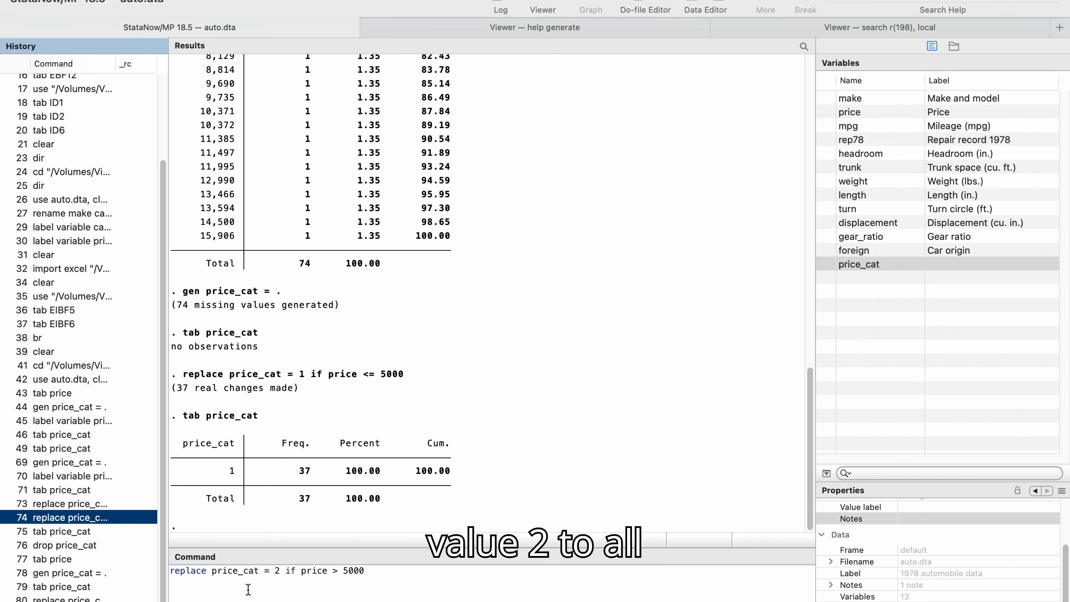
{"action": "left_click", "coordinate": [400, 574]}
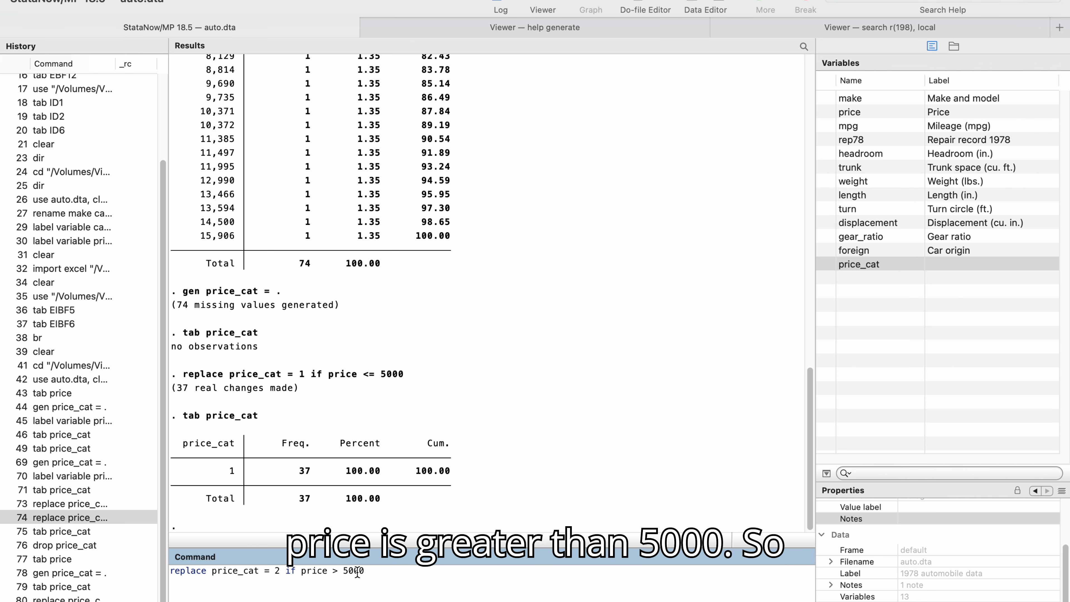
{"action": "key", "text": "Return"}
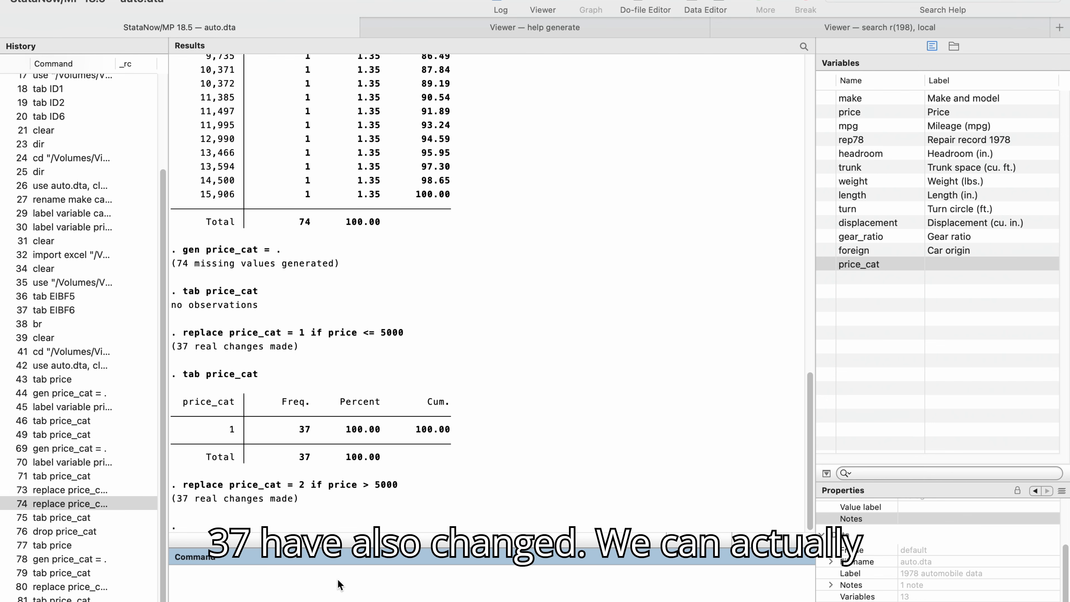
Re-run the tabulation of price_cat to check both categories.
{"action": "key", "text": "Up"}
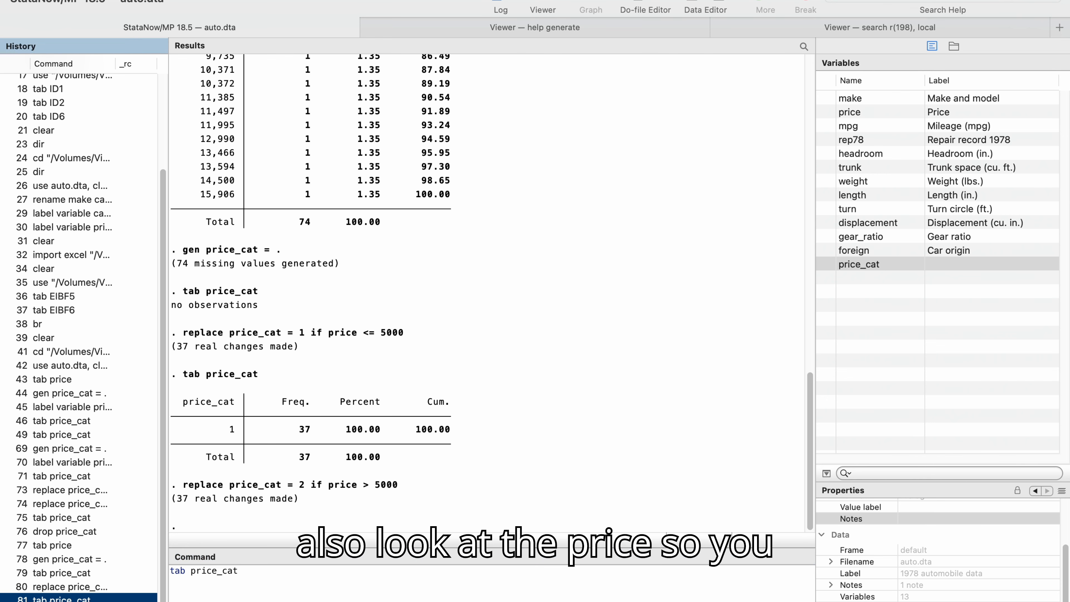
{"action": "key", "text": "Return"}
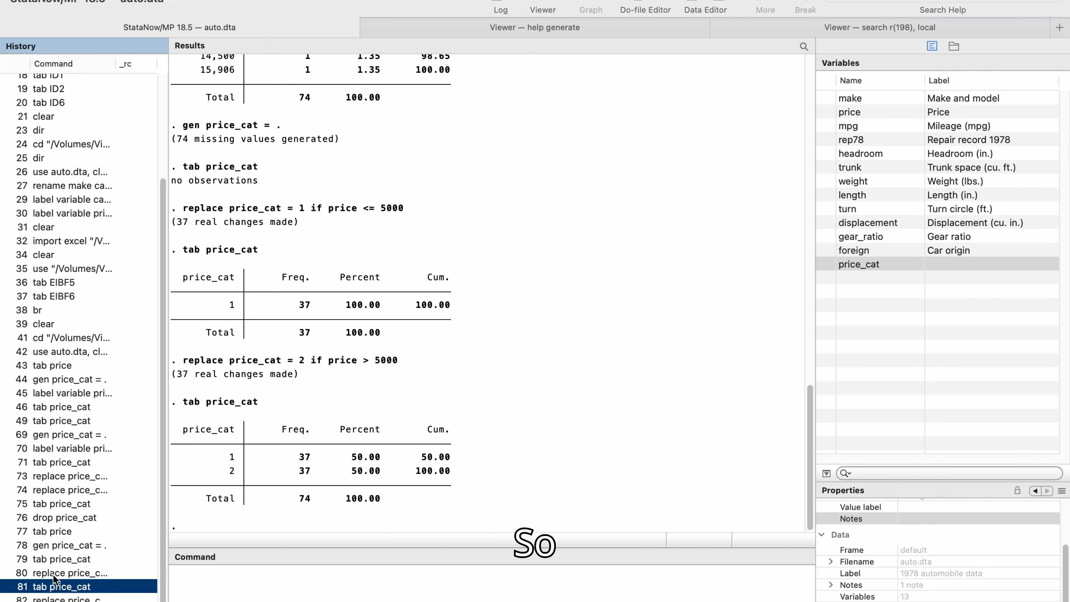
Label the variable price_cat as "Price Category".
{"action": "left_click", "coordinate": [49, 450]}
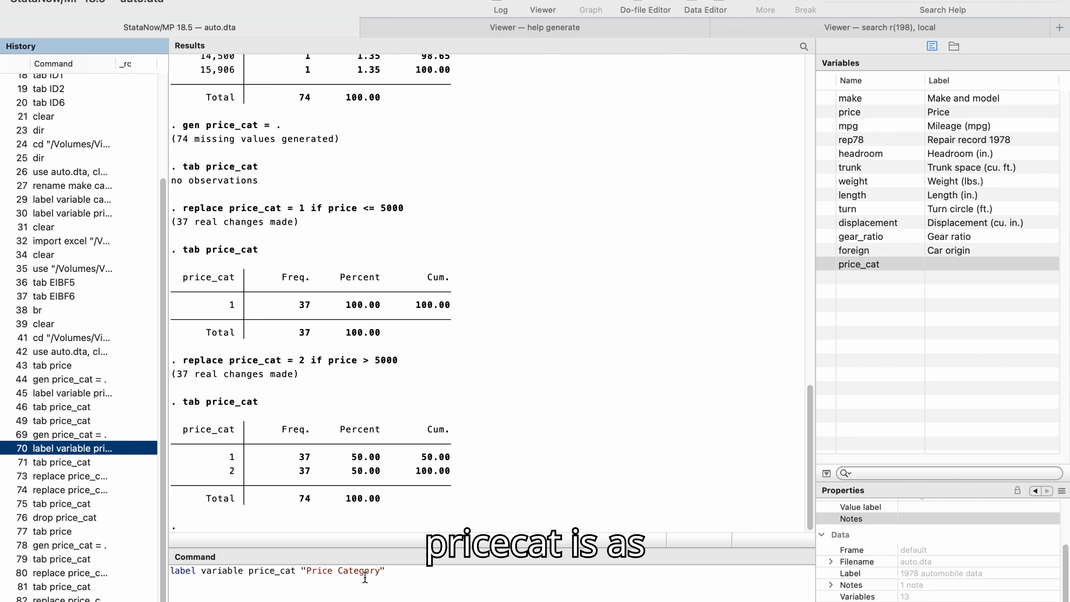
{"action": "left_click", "coordinate": [403, 573]}
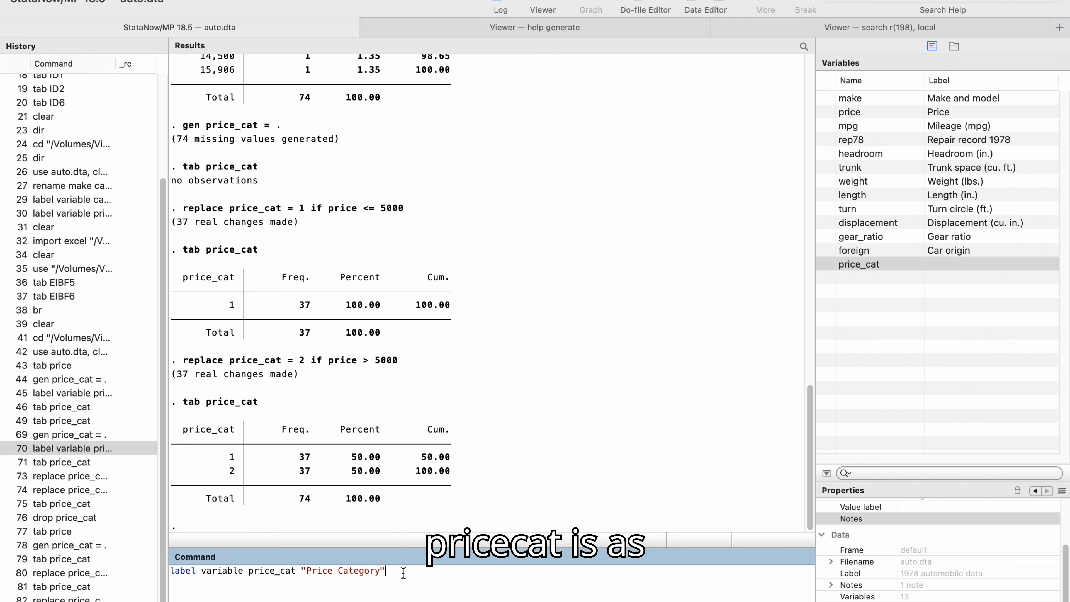
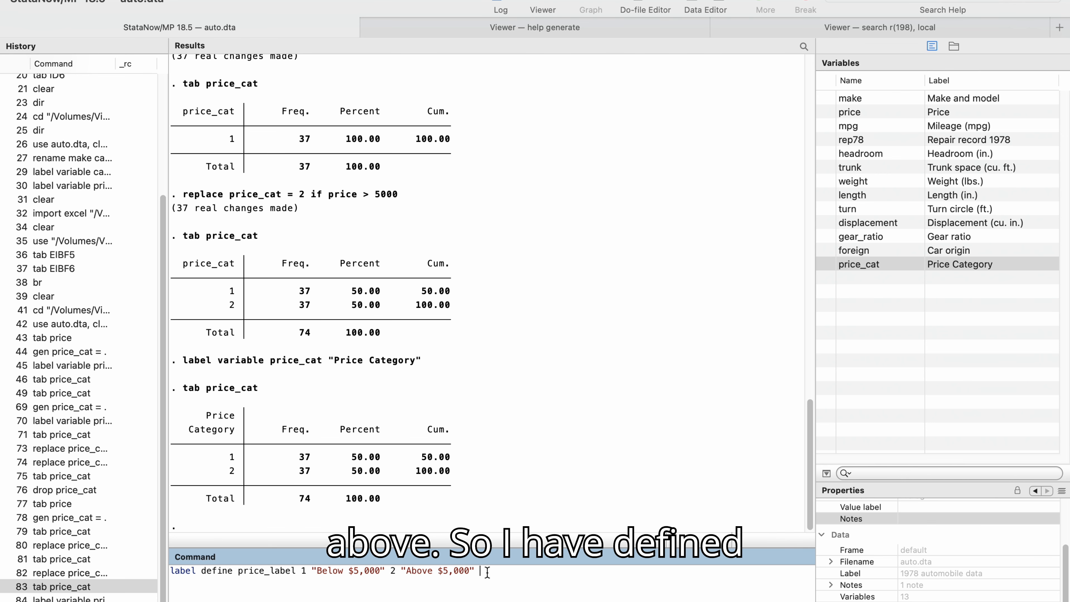
Define the value label price_label with 1 "Below $5,000" and 2 "Above $5,000", then attach it to price_cat using the slide's command.
{"action": "key", "text": "Return"}
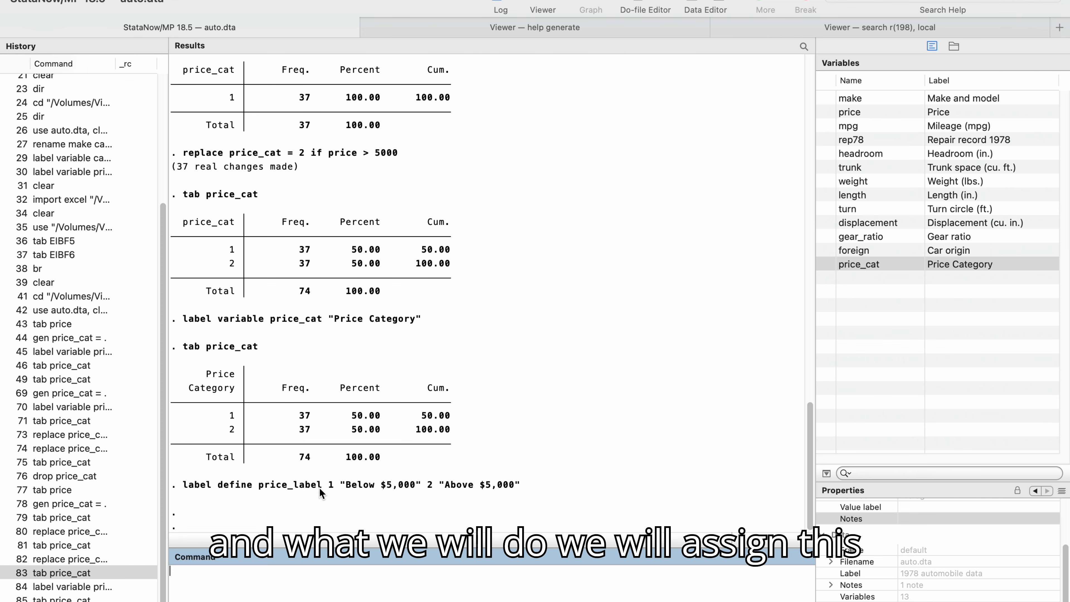
{"action": "key", "text": "ctrl+Left"}
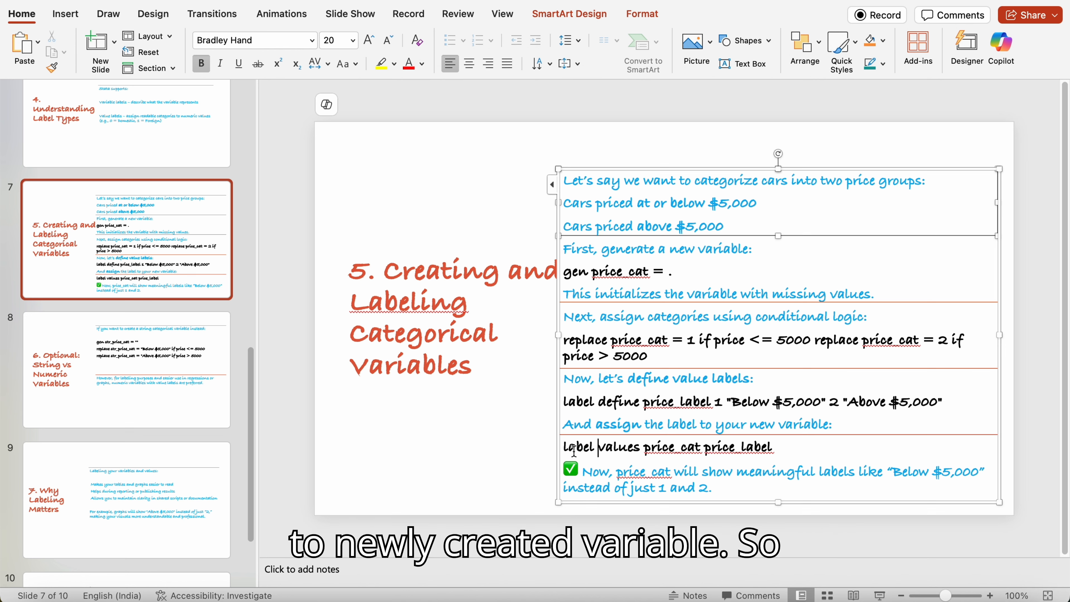
{"action": "left_click", "coordinate": [564, 452]}
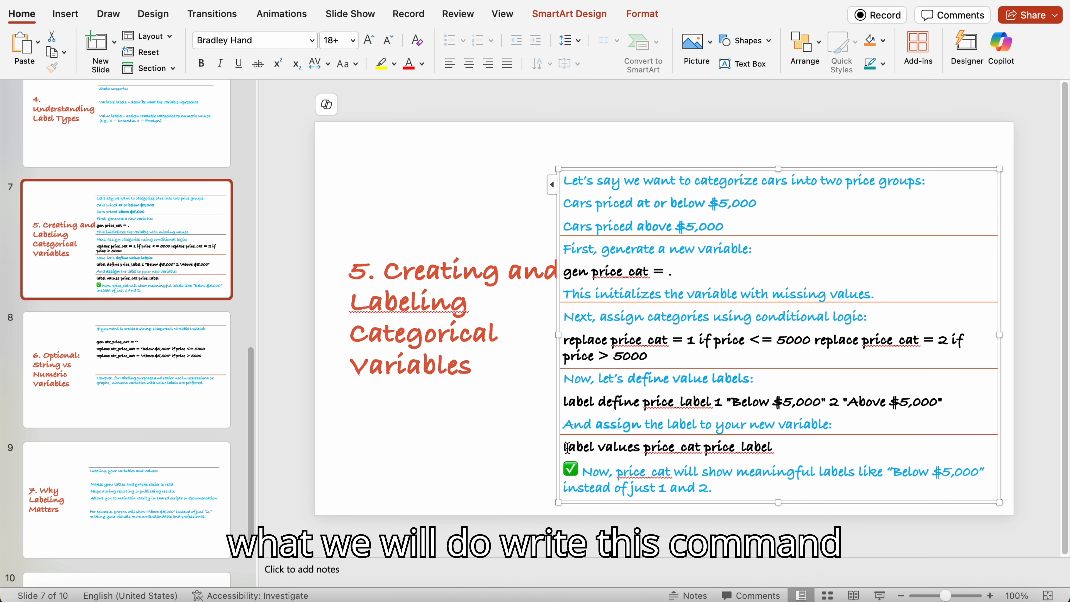
{"action": "left_click_drag", "start_coordinate": [564, 450], "coordinate": [771, 450]}
{"action": "key", "text": "super+c"}
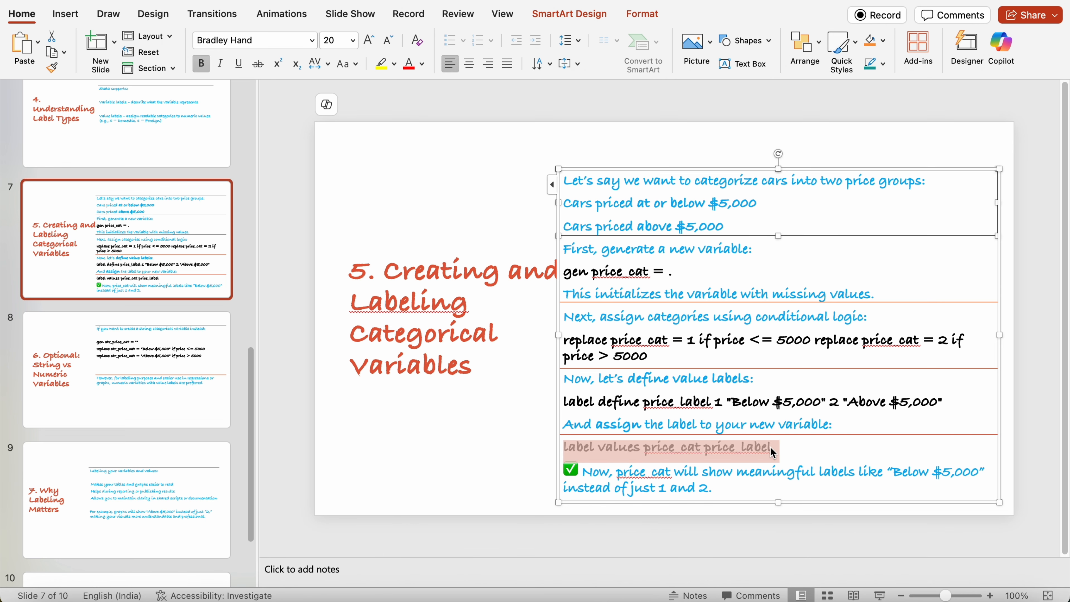
{"action": "key", "text": "ctrl+Right"}
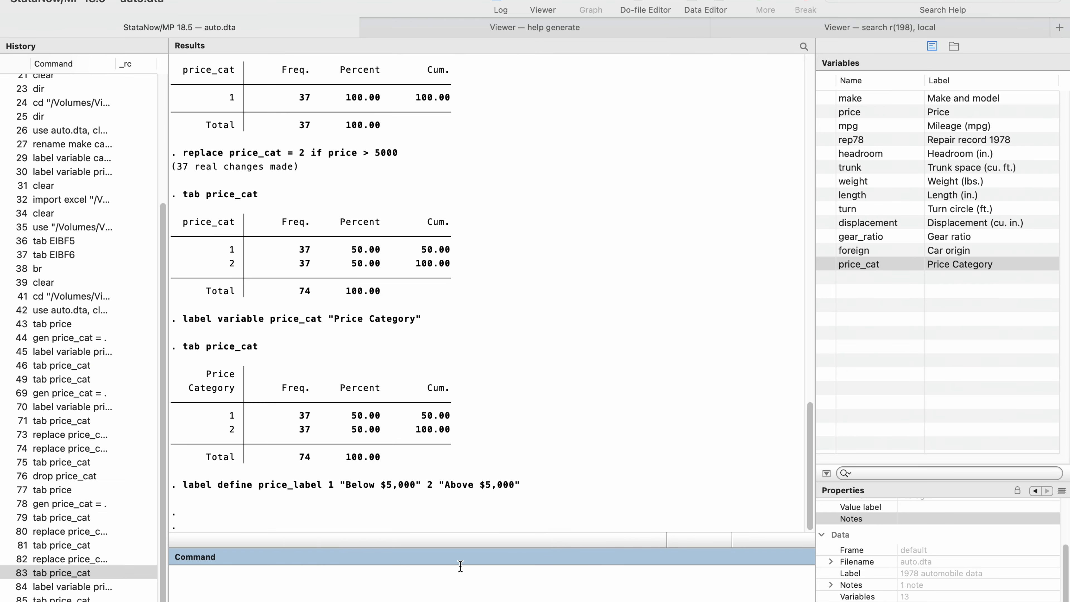
{"action": "key", "text": "super+v"}
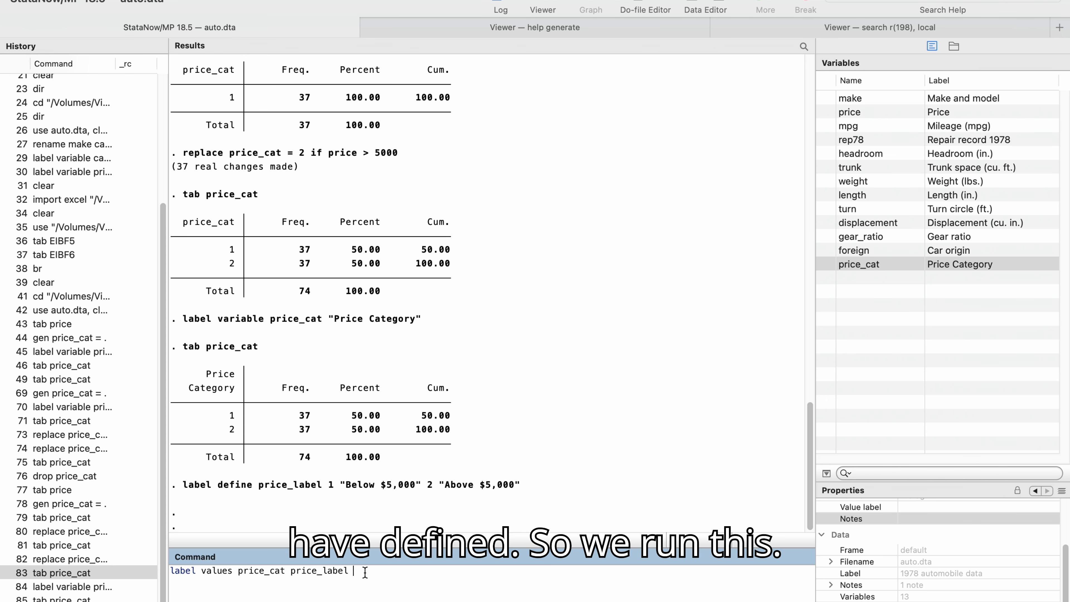
{"action": "key", "text": "Return"}
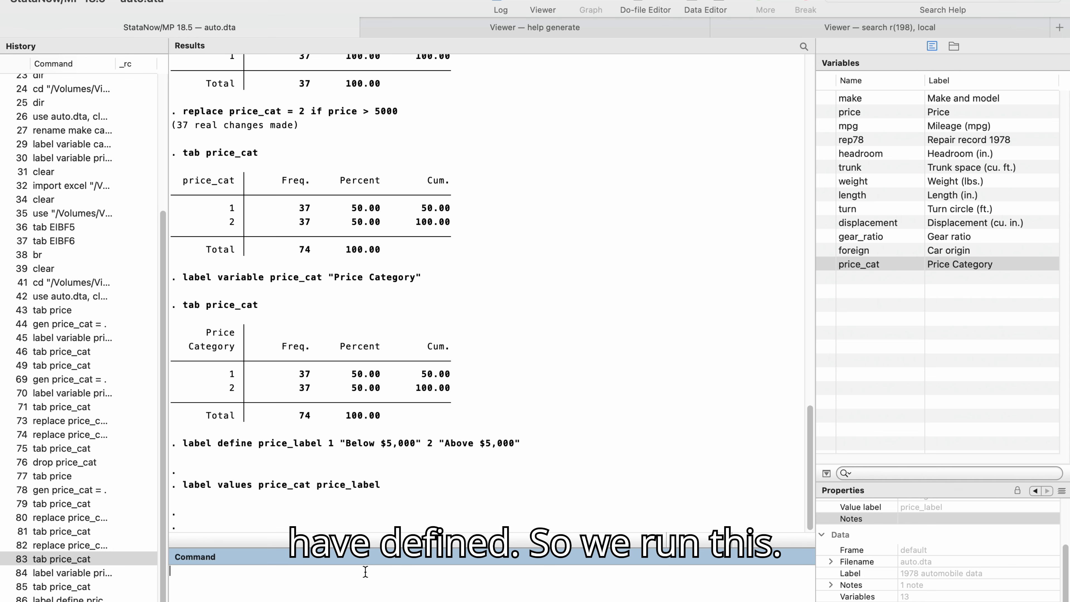
Re-run the tabulation of price_cat from the command history to show its value labels.
{"action": "left_click", "coordinate": [55, 588]}
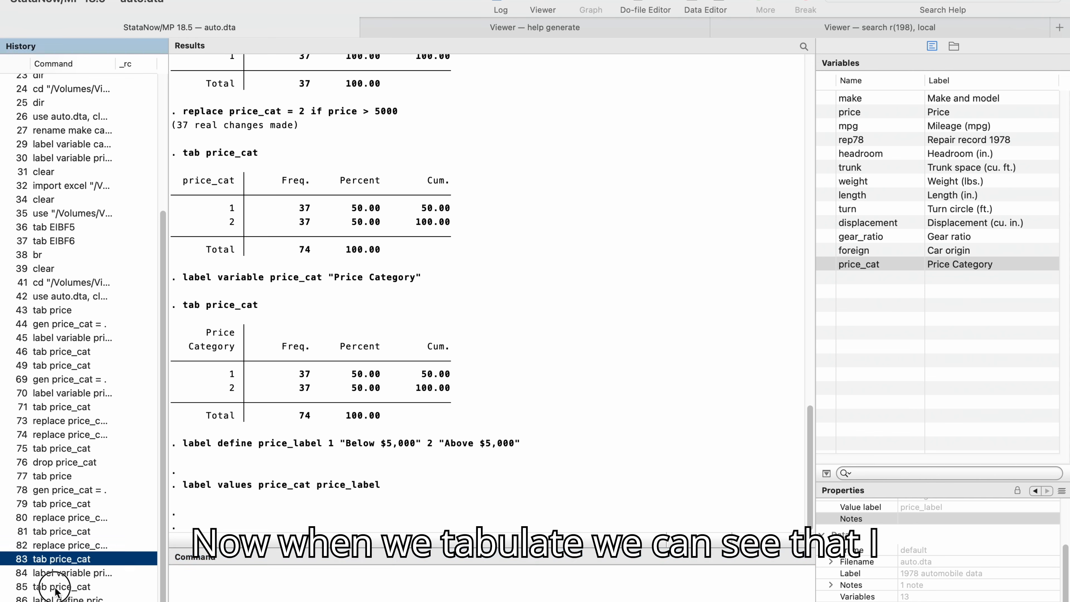
{"action": "left_click", "coordinate": [56, 589]}
{"action": "left_click", "coordinate": [268, 575]}
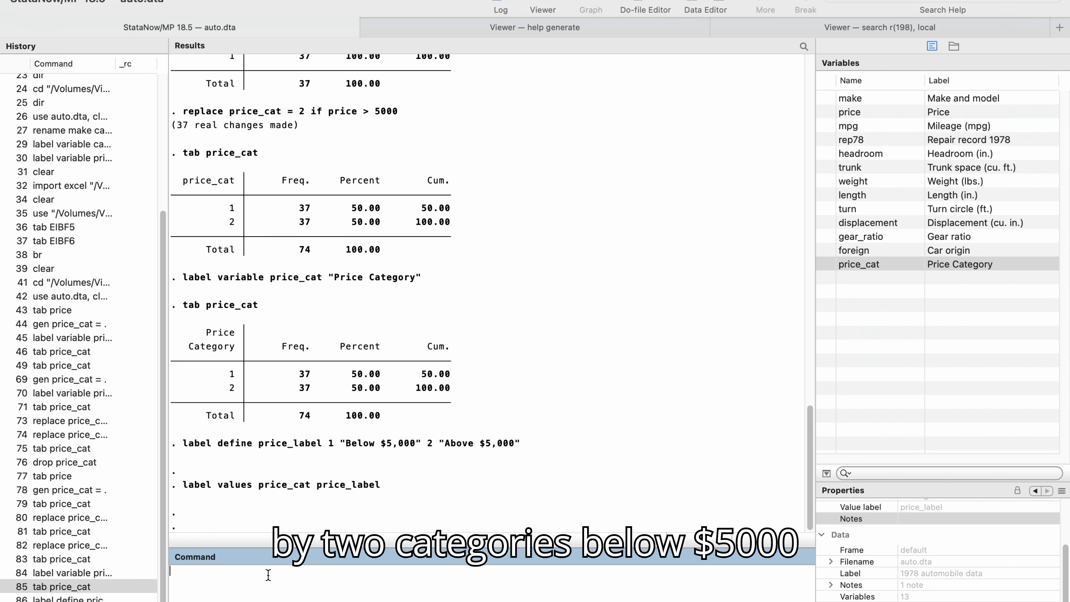
{"action": "key", "text": "Return"}
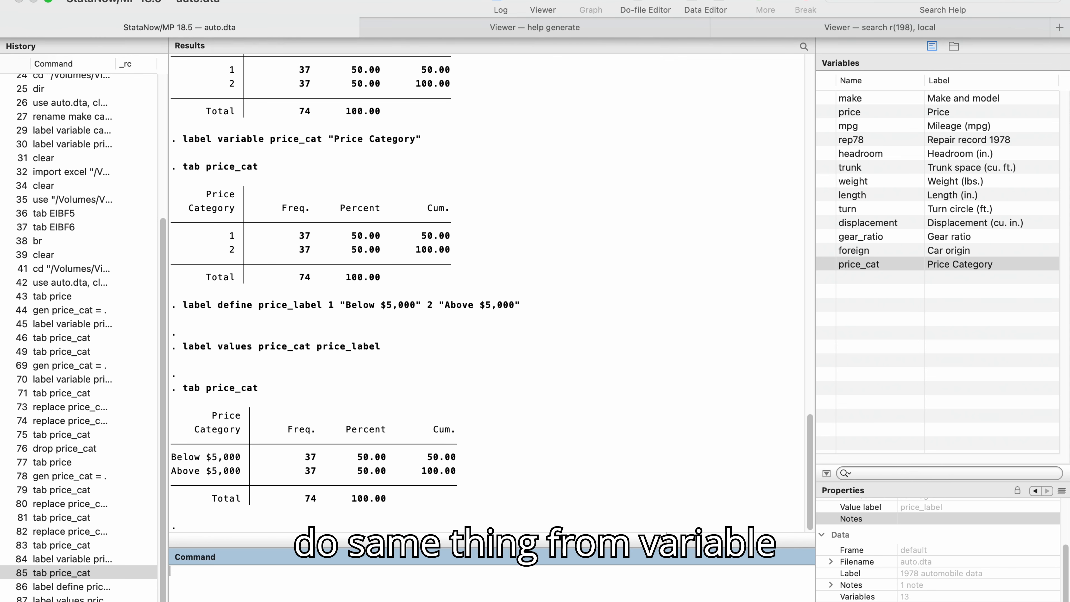
Inspect price_cat's properties and the value label list in the Variables Manager, then close it.
{"action": "left_click", "coordinate": [245, 0]}
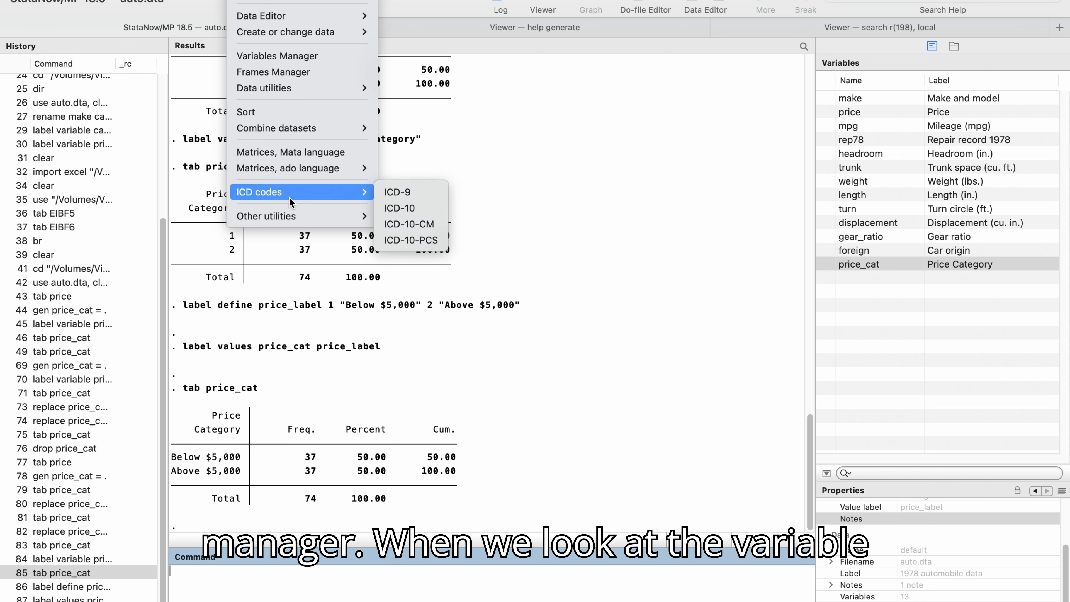
{"action": "mouse_move", "coordinate": [298, 129]}
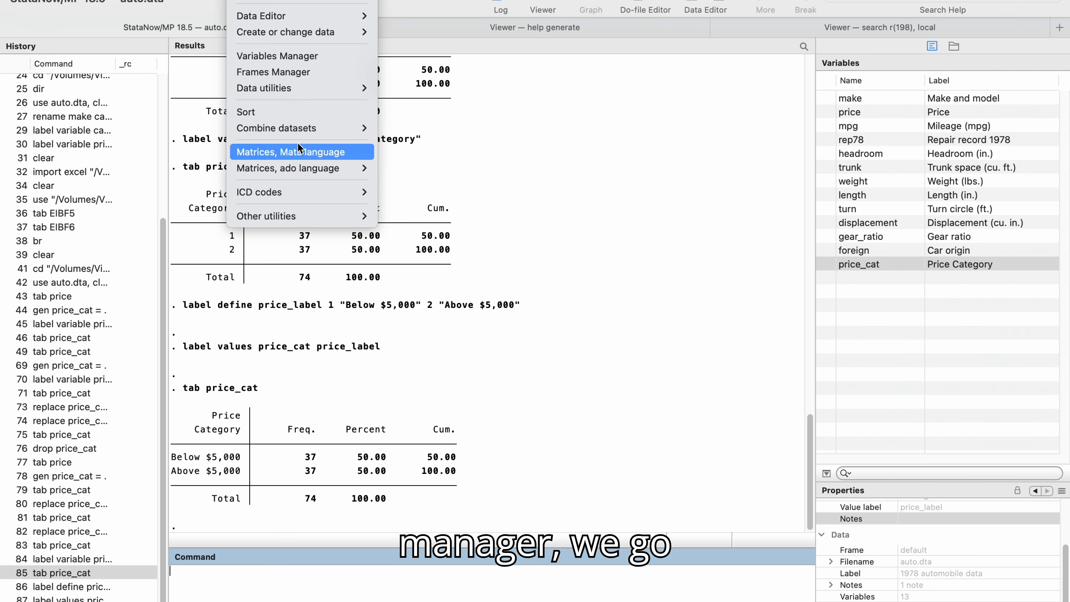
{"action": "left_click", "coordinate": [270, 56]}
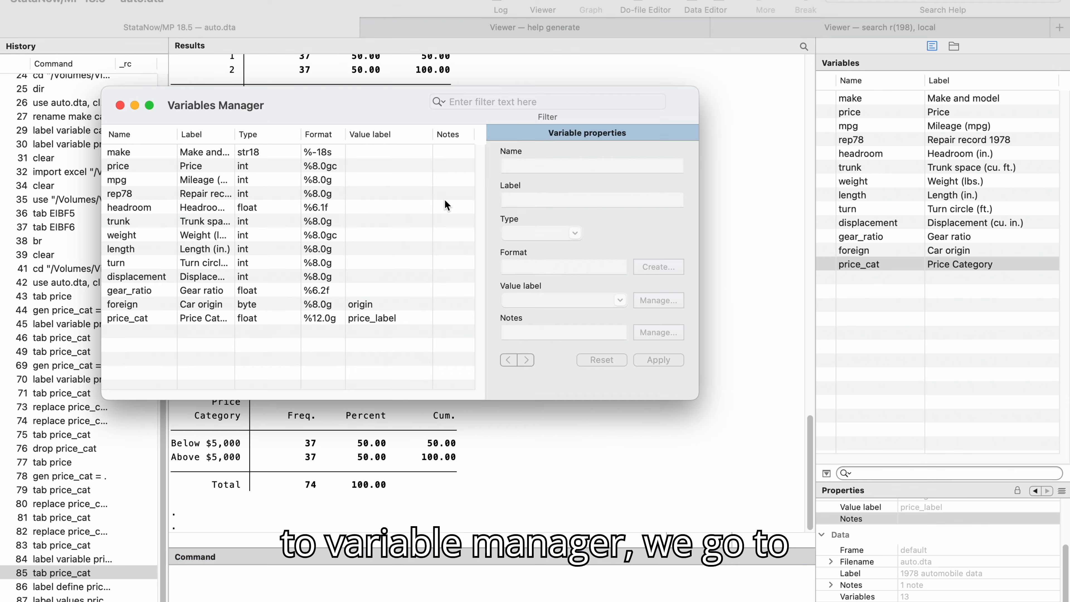
{"action": "left_click", "coordinate": [144, 317]}
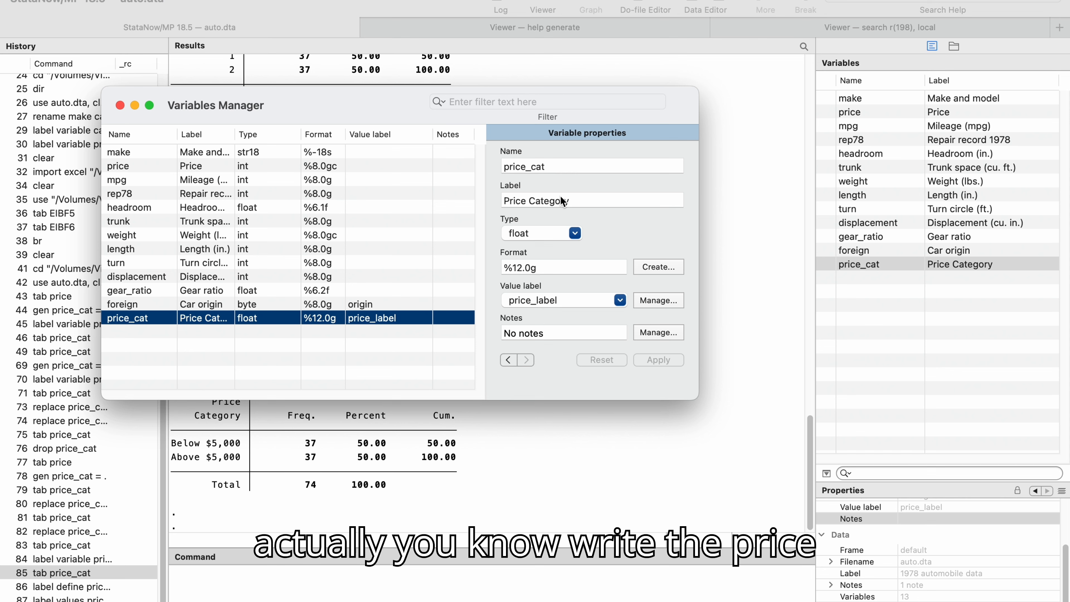
{"action": "left_click", "coordinate": [578, 199]}
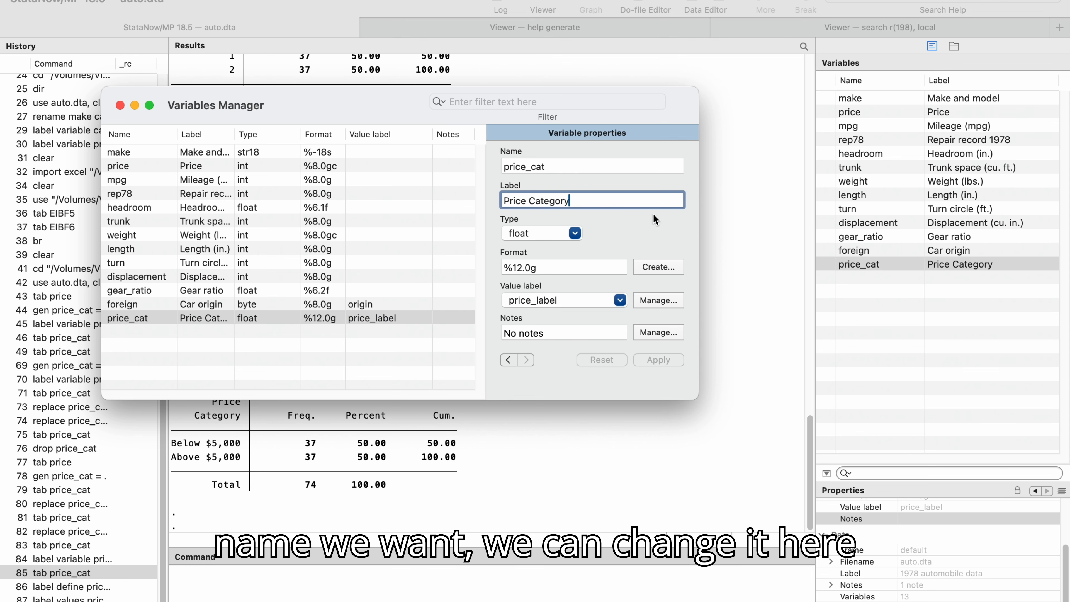
{"action": "left_click", "coordinate": [620, 300]}
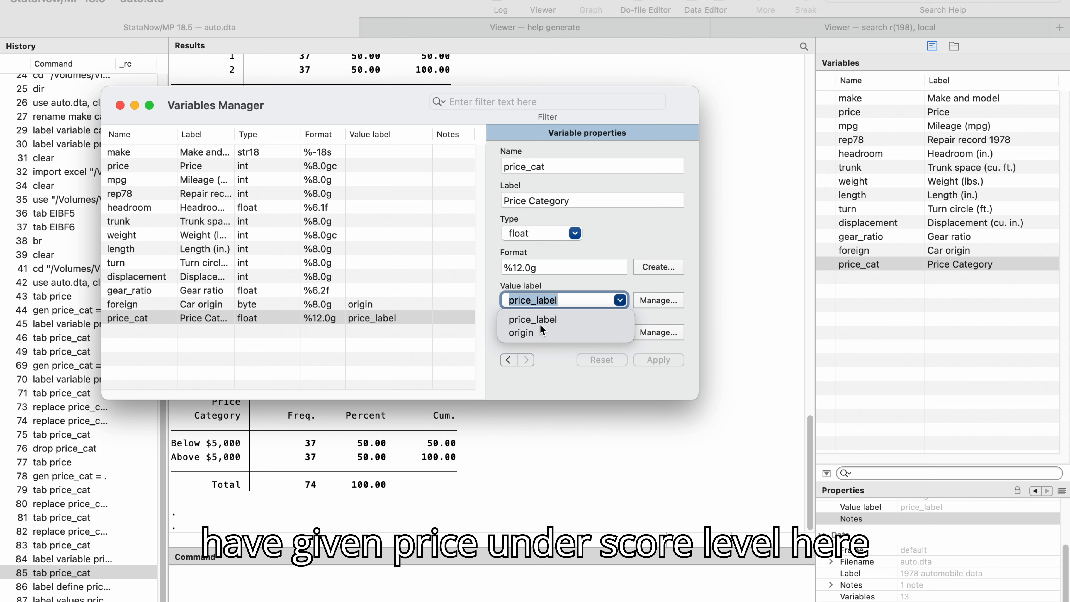
{"action": "left_click", "coordinate": [550, 356]}
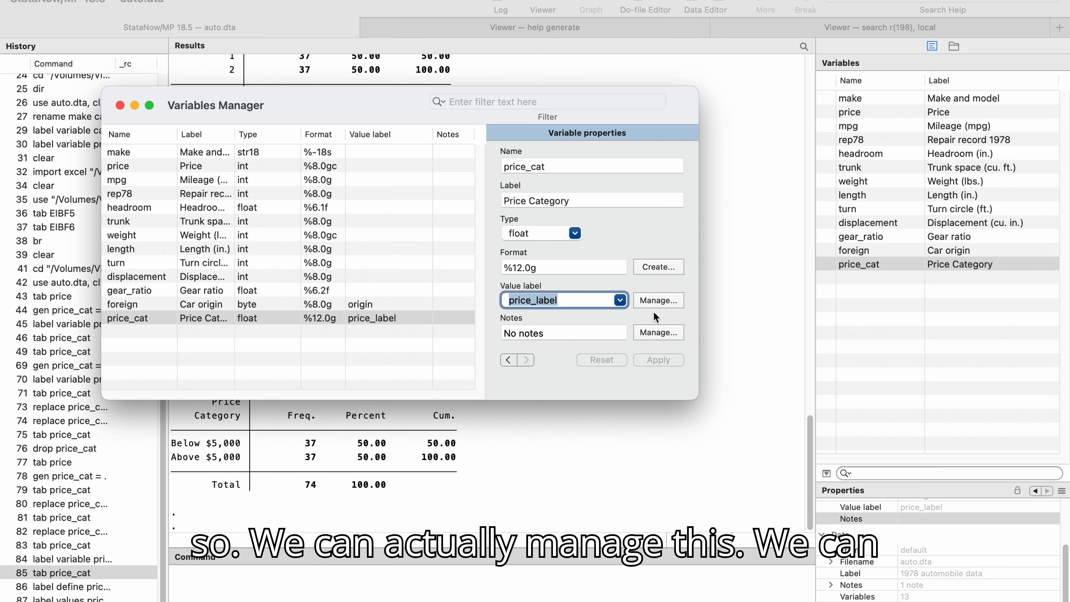
{"action": "left_click", "coordinate": [653, 303]}
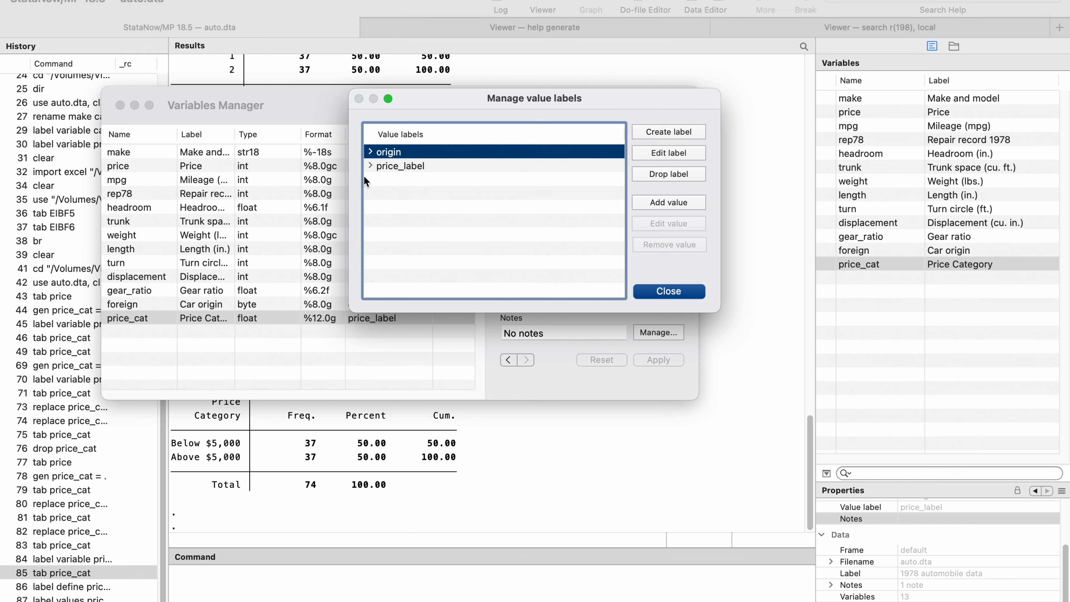
{"action": "left_click", "coordinate": [656, 292]}
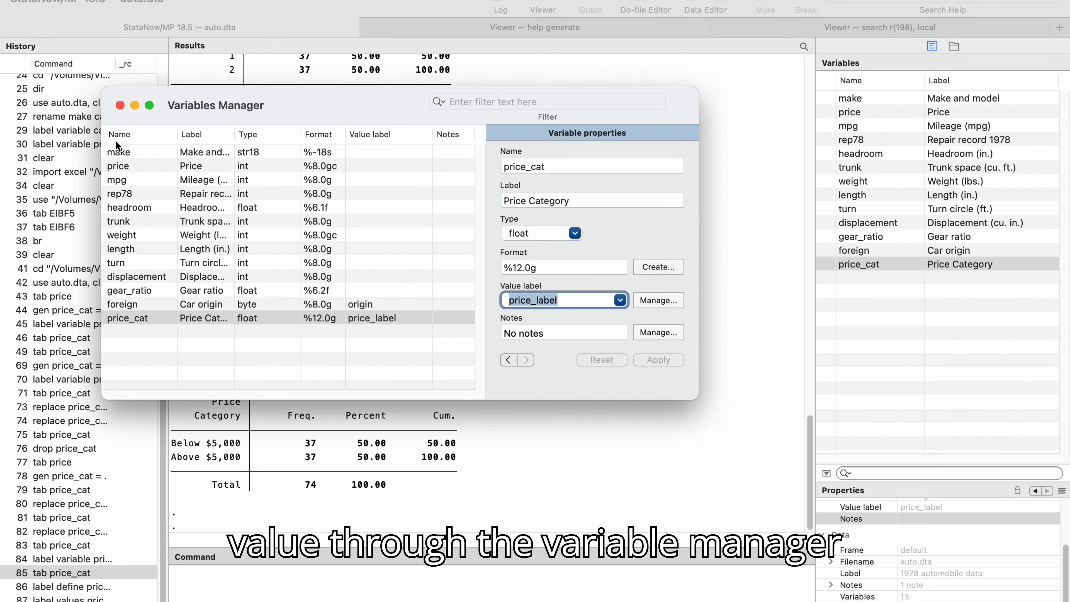
{"action": "left_click", "coordinate": [120, 106]}
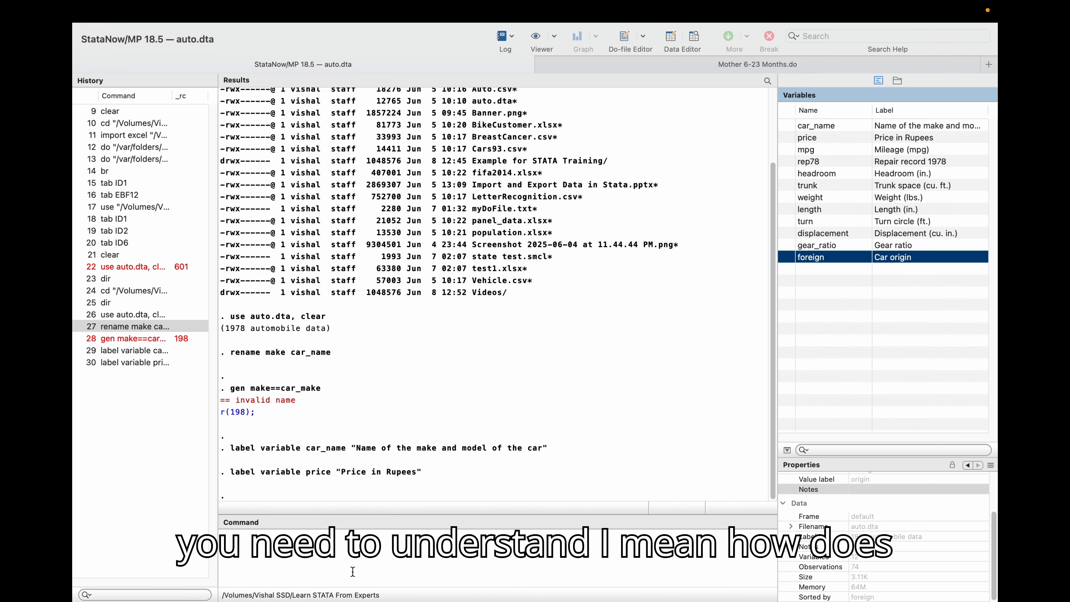
Open the questionnaire document 01-Mother (Below 6 Months) Questionnaire_Bilingual.docx from the Example for STATA Training folder.
{"action": "left_click", "coordinate": [343, 557]}
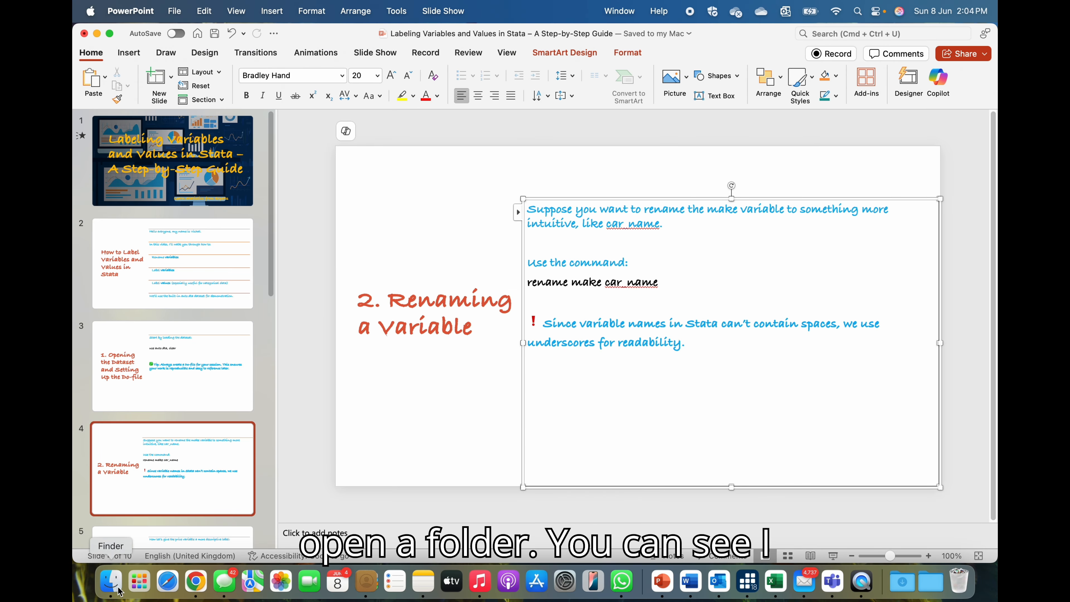
{"action": "left_click", "coordinate": [118, 588]}
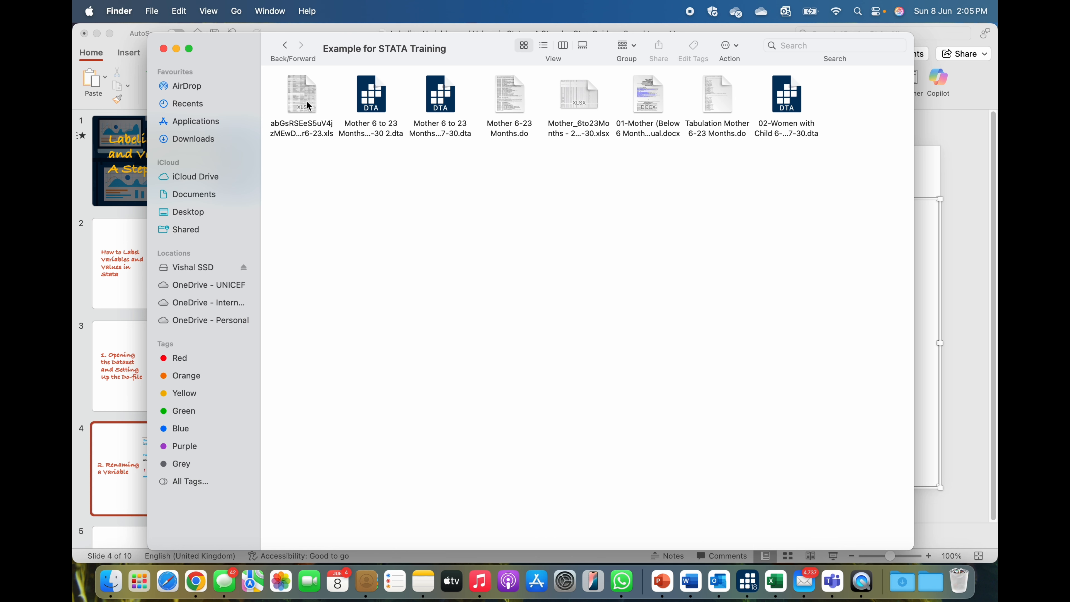
{"action": "left_click", "coordinate": [648, 101]}
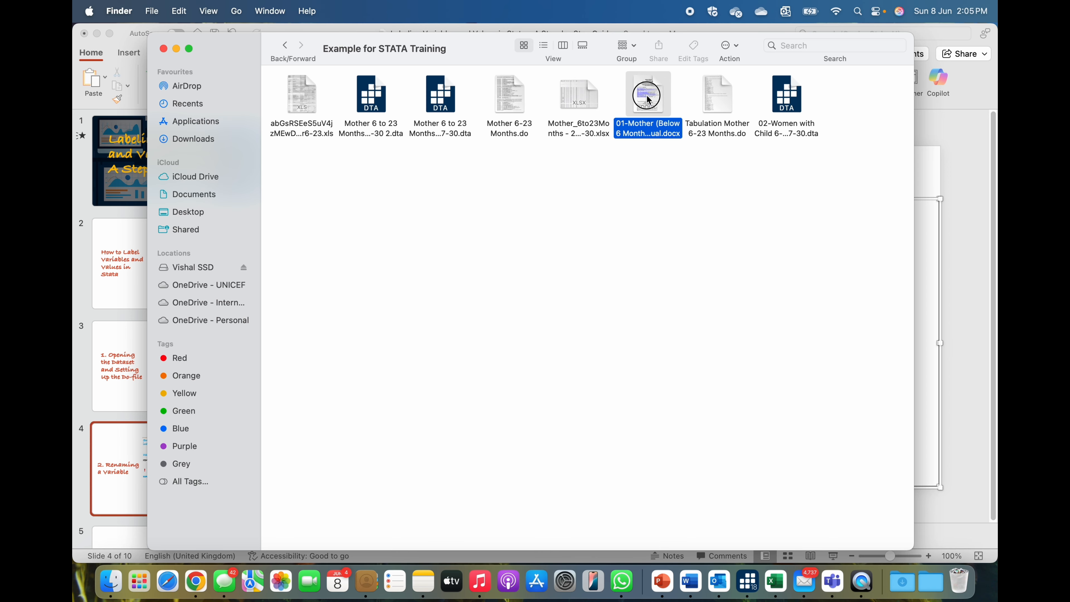
{"action": "double_click", "coordinate": [649, 100]}
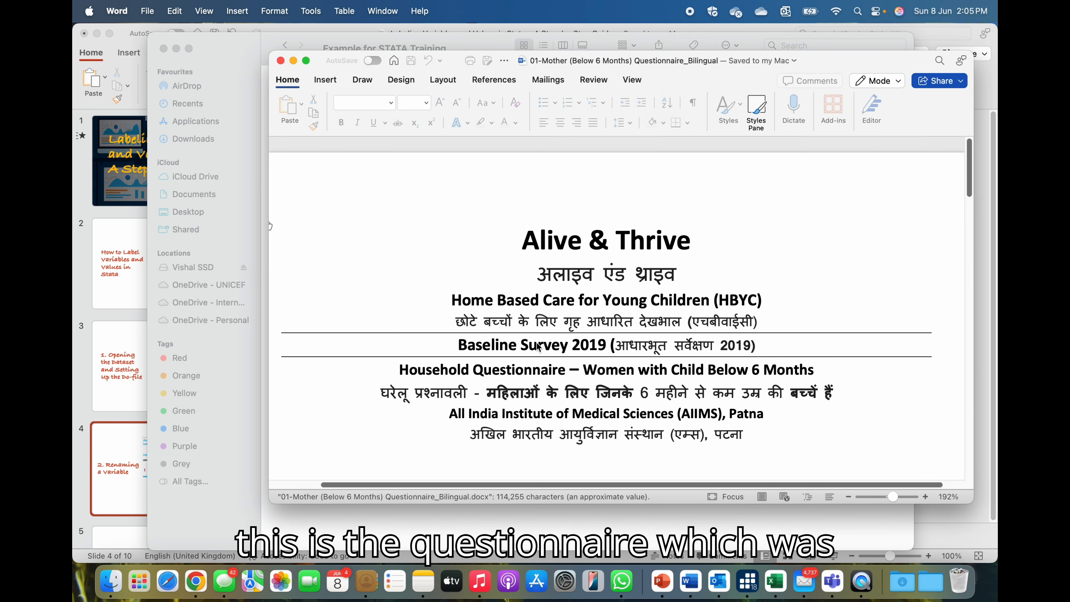
Examine the questionnaire's identification and screening questions and their numeric response codes.
{"action": "scroll", "coordinate": [565, 354], "scroll_direction": "down", "scroll_amount": 15}
{"action": "scroll", "coordinate": [566, 356], "scroll_direction": "down", "scroll_amount": 3}
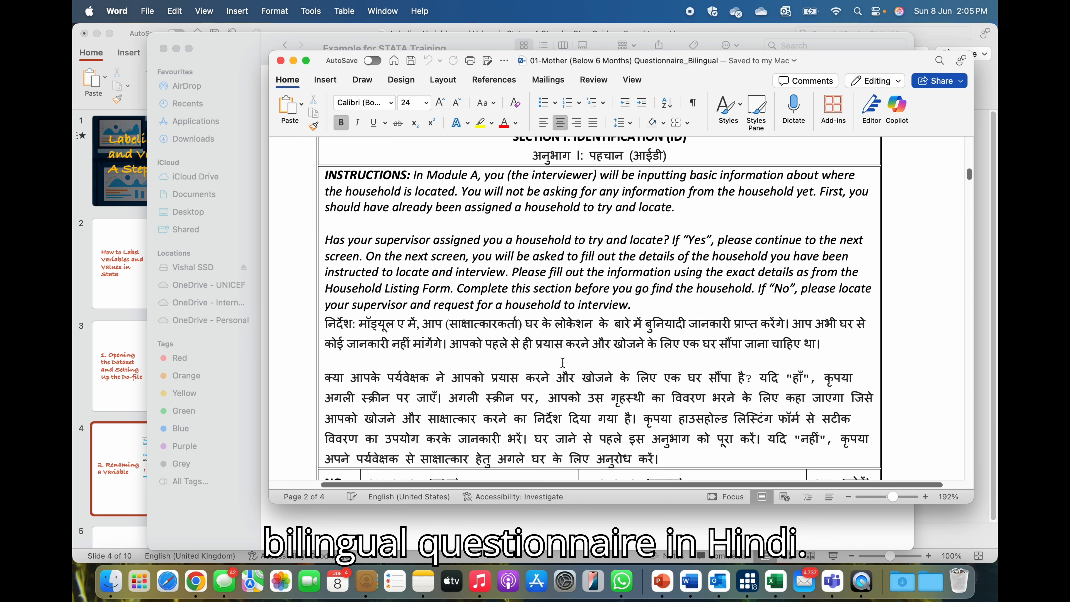
{"action": "scroll", "coordinate": [563, 362], "scroll_direction": "down", "scroll_amount": 10}
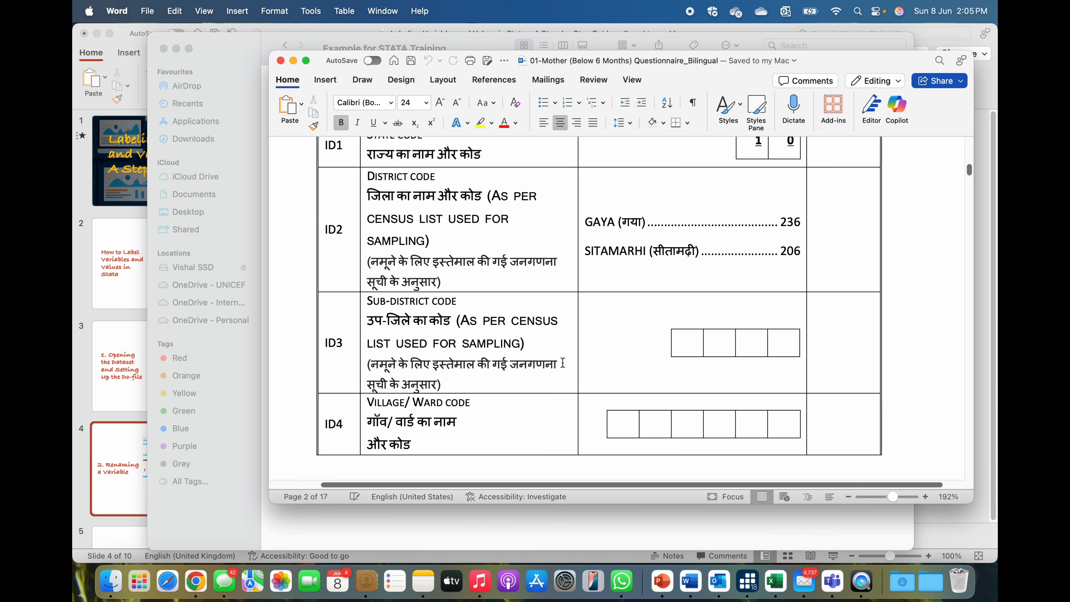
{"action": "scroll", "coordinate": [458, 313], "scroll_direction": "down", "scroll_amount": 1}
{"action": "scroll", "coordinate": [455, 307], "scroll_direction": "up", "scroll_amount": 1}
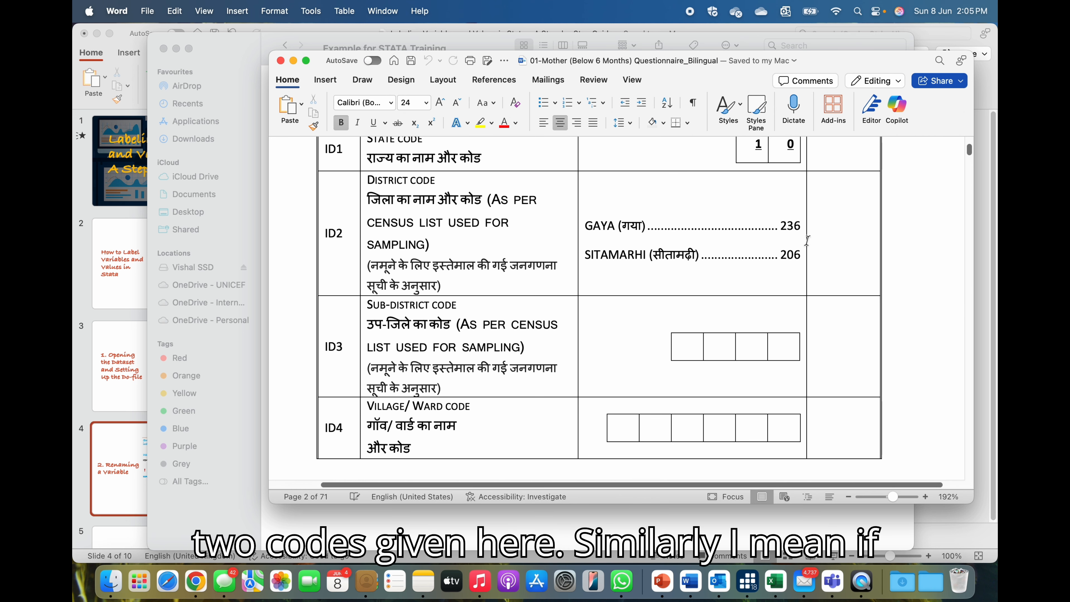
{"action": "scroll", "coordinate": [671, 335], "scroll_direction": "down", "scroll_amount": 15}
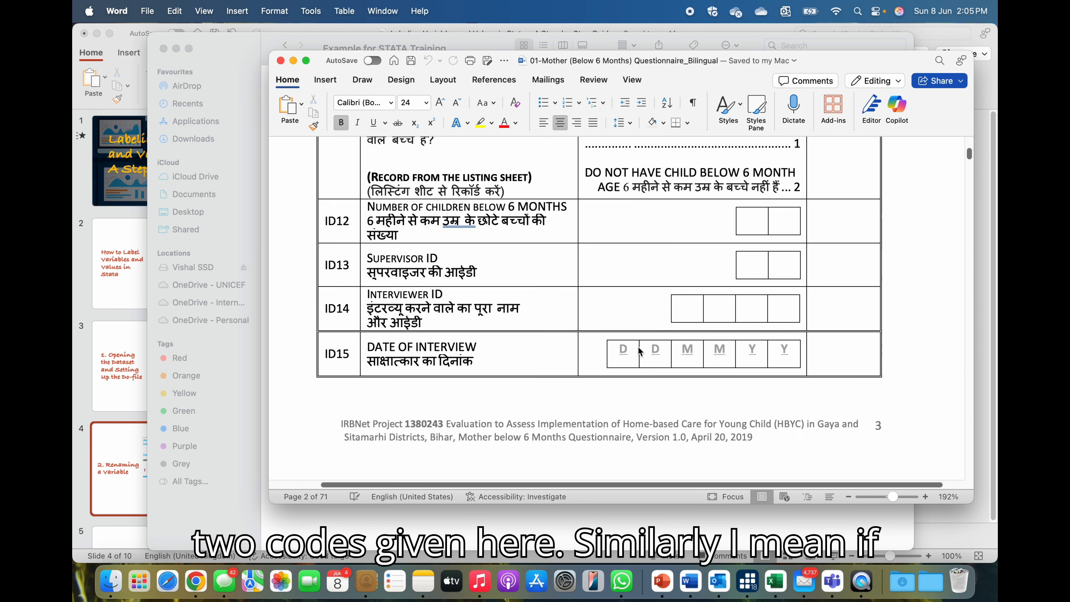
{"action": "scroll", "coordinate": [639, 355], "scroll_direction": "down", "scroll_amount": 10}
{"action": "scroll", "coordinate": [632, 358], "scroll_direction": "up", "scroll_amount": 3}
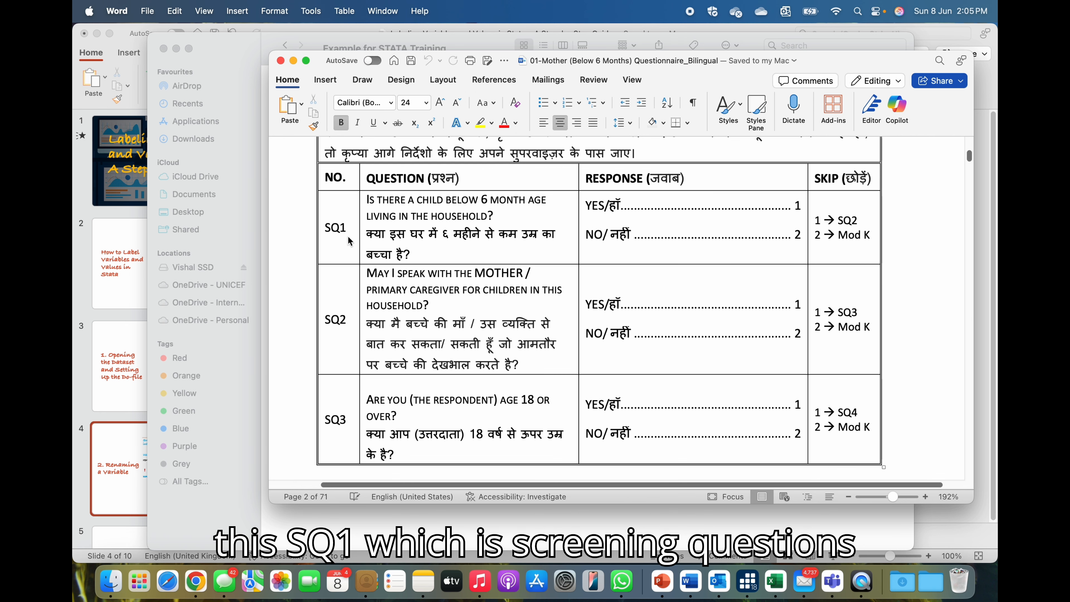
{"action": "scroll", "coordinate": [346, 233], "scroll_direction": "up", "scroll_amount": 1}
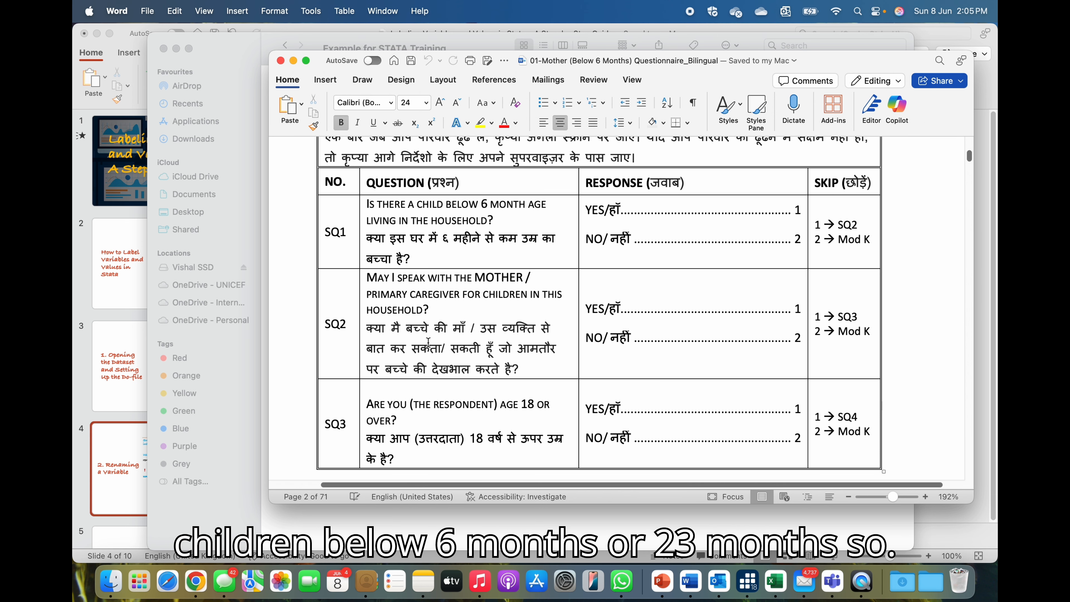
{"action": "scroll", "coordinate": [534, 316], "scroll_direction": "down", "scroll_amount": 3}
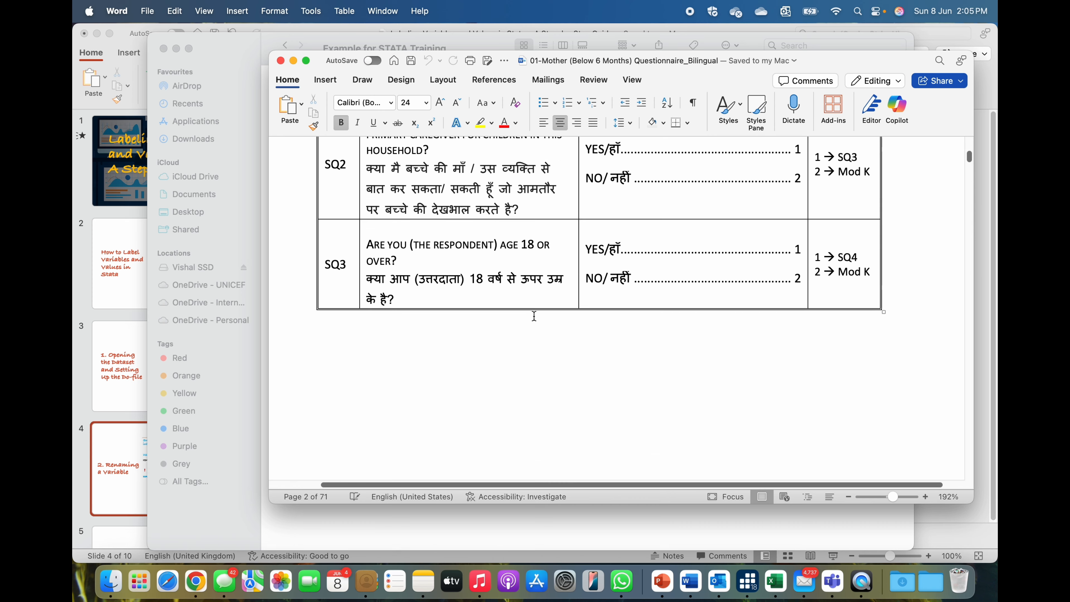
{"action": "scroll", "coordinate": [534, 316], "scroll_direction": "down", "scroll_amount": 12}
{"action": "scroll", "coordinate": [535, 316], "scroll_direction": "down", "scroll_amount": 5}
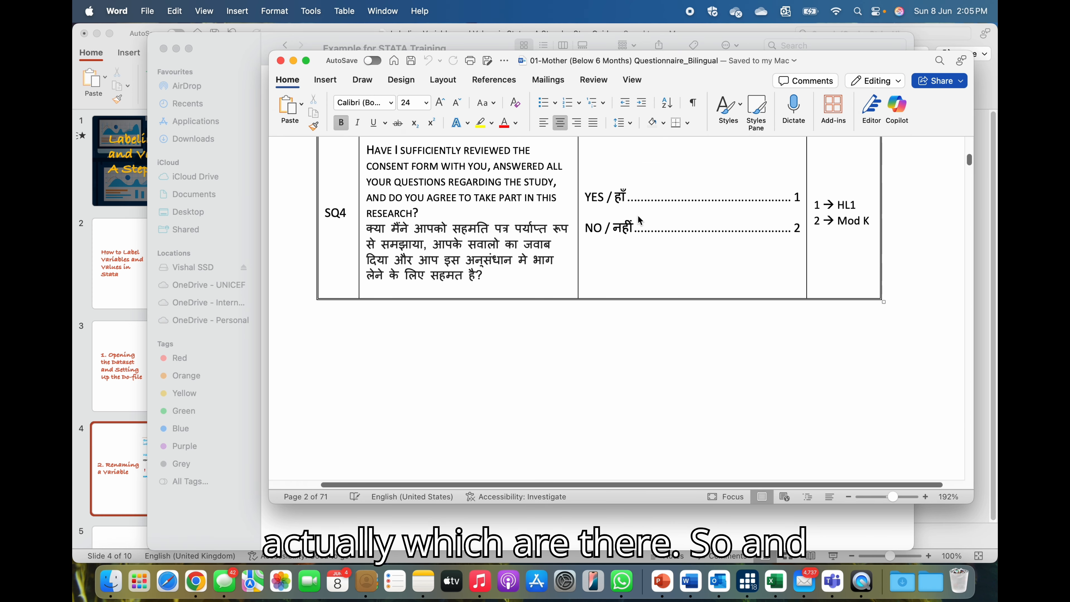
{"action": "scroll", "coordinate": [622, 237], "scroll_direction": "up", "scroll_amount": 1}
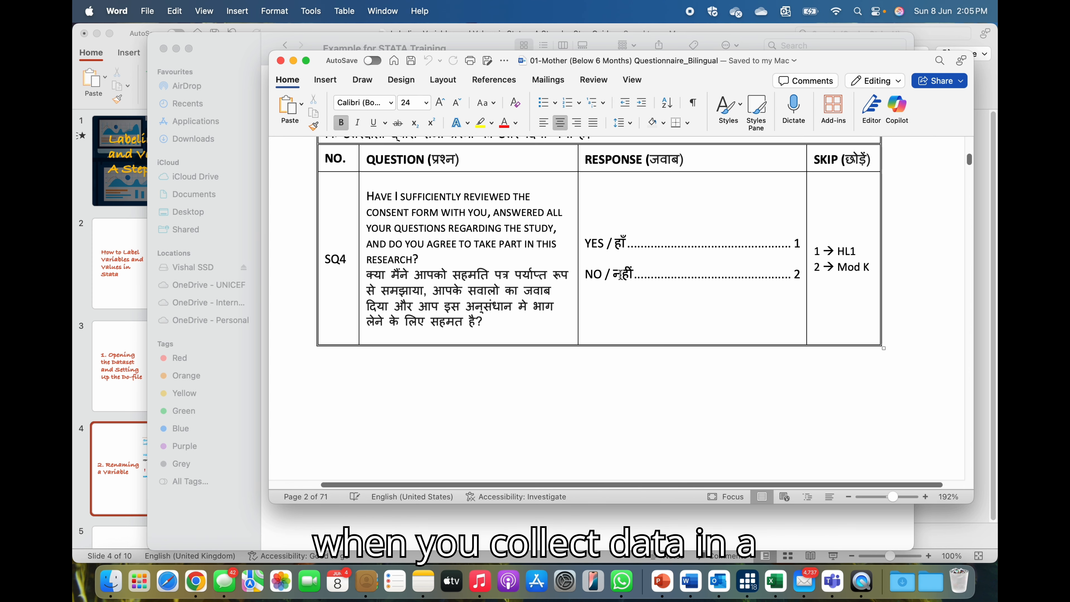
{"action": "scroll", "coordinate": [673, 281], "scroll_direction": "down", "scroll_amount": 1}
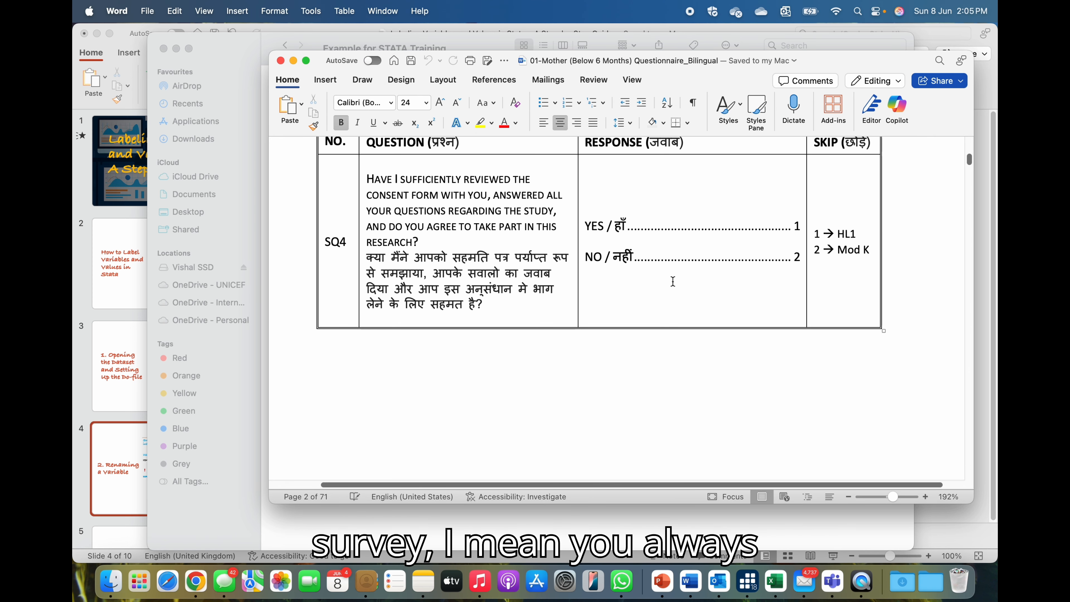
{"action": "scroll", "coordinate": [673, 282], "scroll_direction": "down", "scroll_amount": 15}
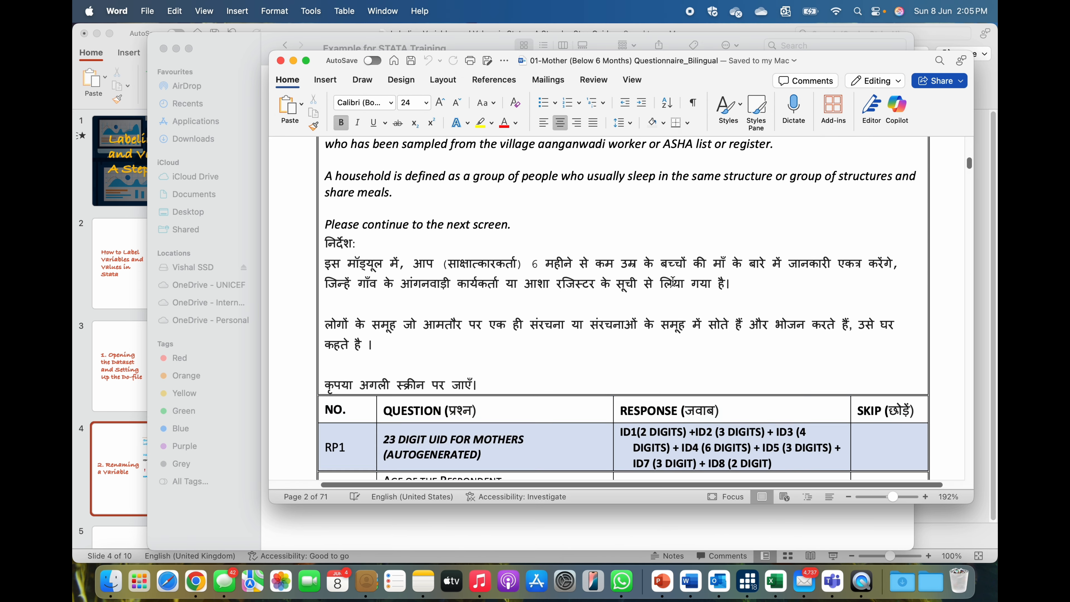
Scroll through the questionnaire to examine the marital status and education questions and their numeric response codes.
{"action": "scroll", "coordinate": [673, 281], "scroll_direction": "down", "scroll_amount": 10}
{"action": "scroll", "coordinate": [584, 290], "scroll_direction": "up", "scroll_amount": 3}
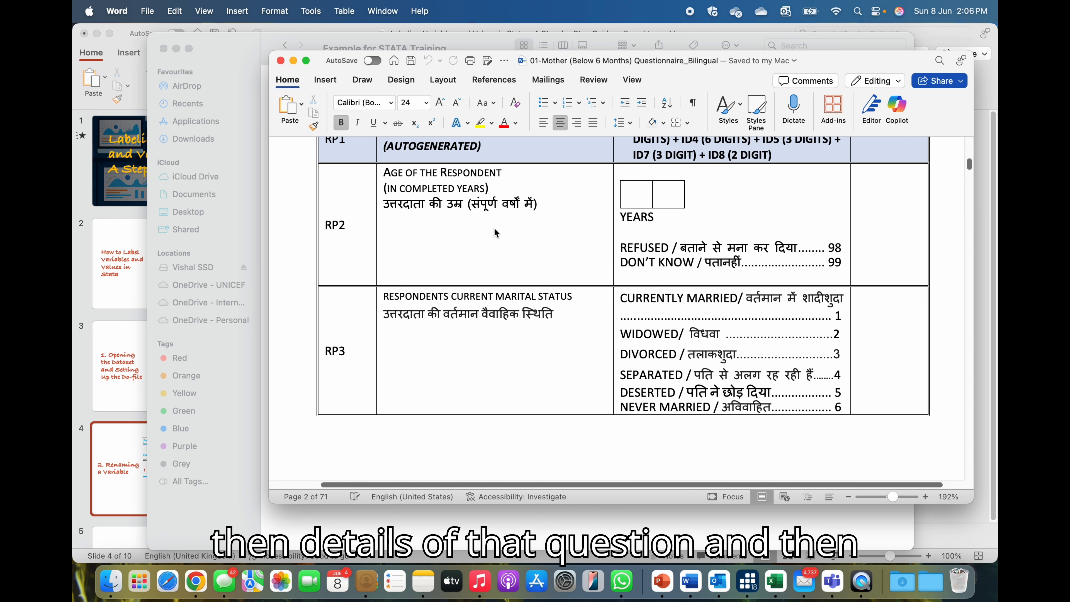
{"action": "scroll", "coordinate": [601, 316], "scroll_direction": "down", "scroll_amount": 2}
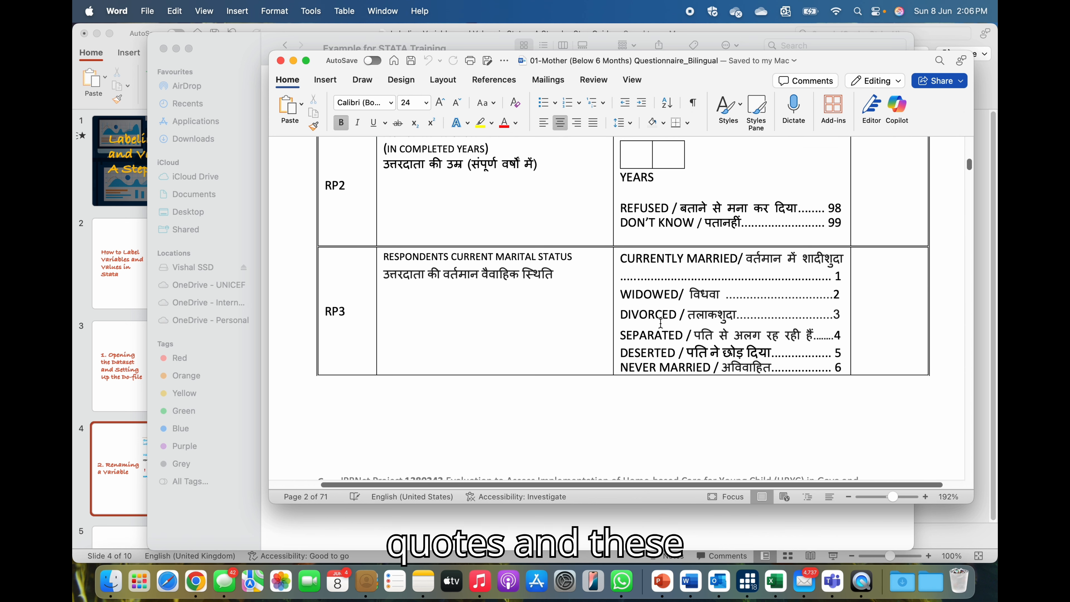
{"action": "scroll", "coordinate": [777, 321], "scroll_direction": "down", "scroll_amount": 4}
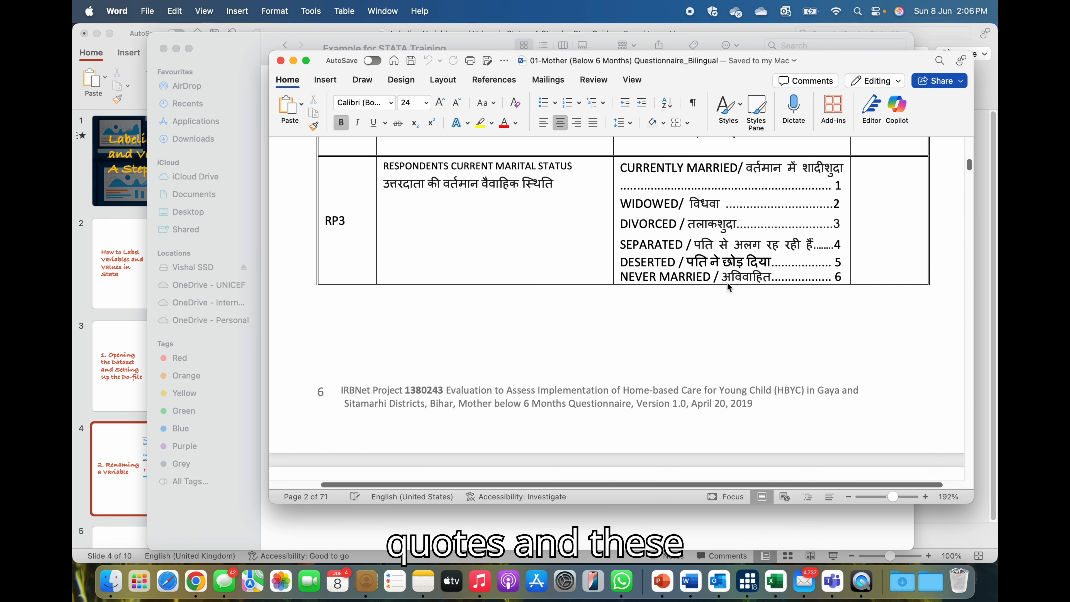
{"action": "scroll", "coordinate": [728, 287], "scroll_direction": "up", "scroll_amount": 4}
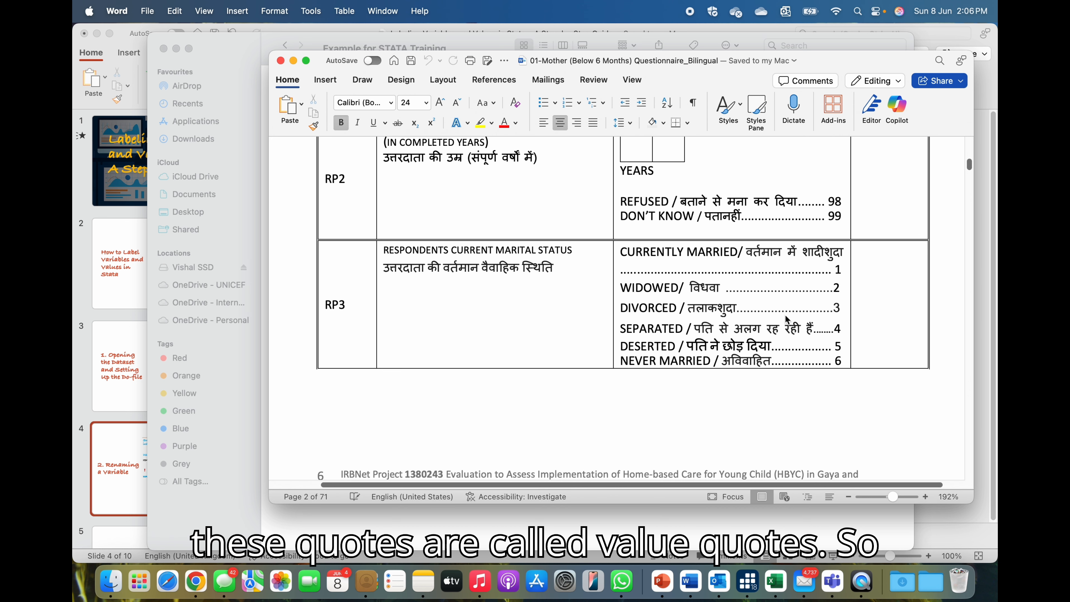
{"action": "scroll", "coordinate": [785, 315], "scroll_direction": "down", "scroll_amount": 1}
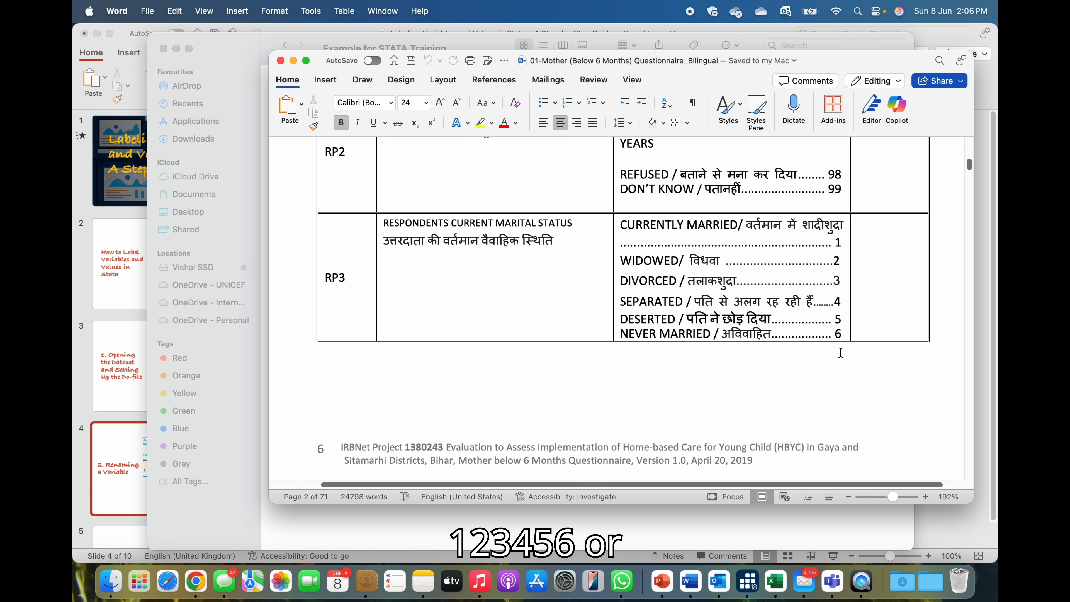
{"action": "scroll", "coordinate": [791, 343], "scroll_direction": "down", "scroll_amount": 5}
{"action": "scroll", "coordinate": [791, 342], "scroll_direction": "down", "scroll_amount": 10}
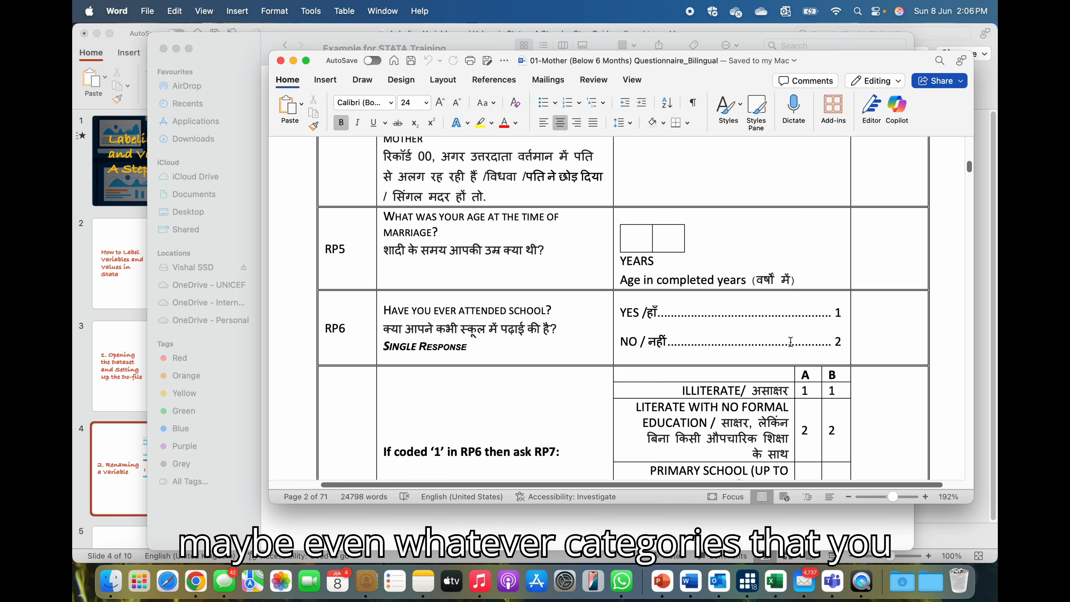
{"action": "scroll", "coordinate": [791, 342], "scroll_direction": "down", "scroll_amount": 3}
{"action": "scroll", "coordinate": [791, 345], "scroll_direction": "down", "scroll_amount": 4}
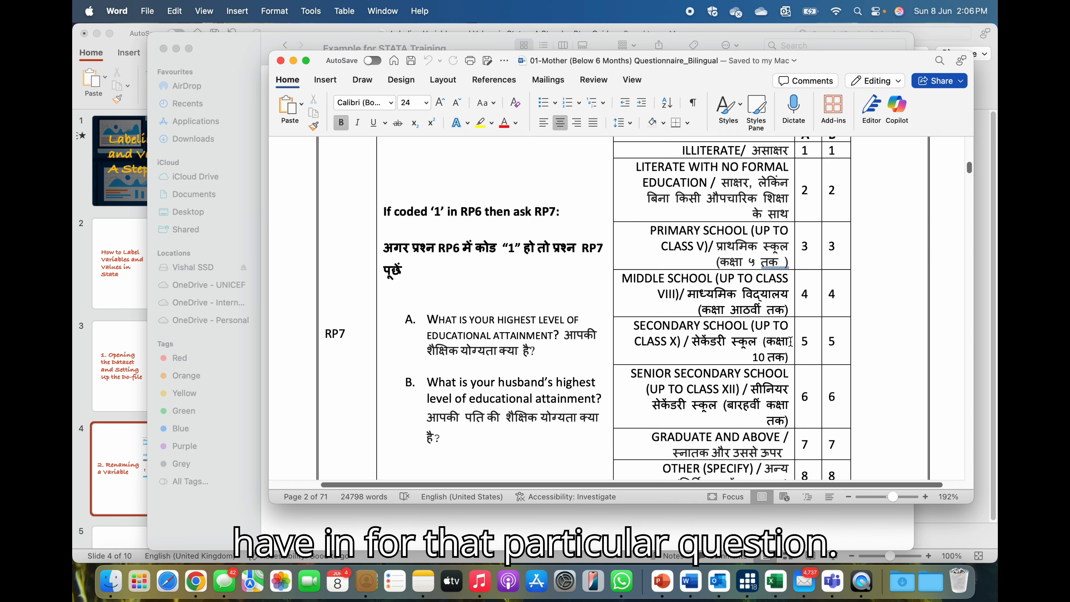
{"action": "scroll", "coordinate": [791, 344], "scroll_direction": "up", "scroll_amount": 15}
{"action": "scroll", "coordinate": [791, 341], "scroll_direction": "up", "scroll_amount": 12}
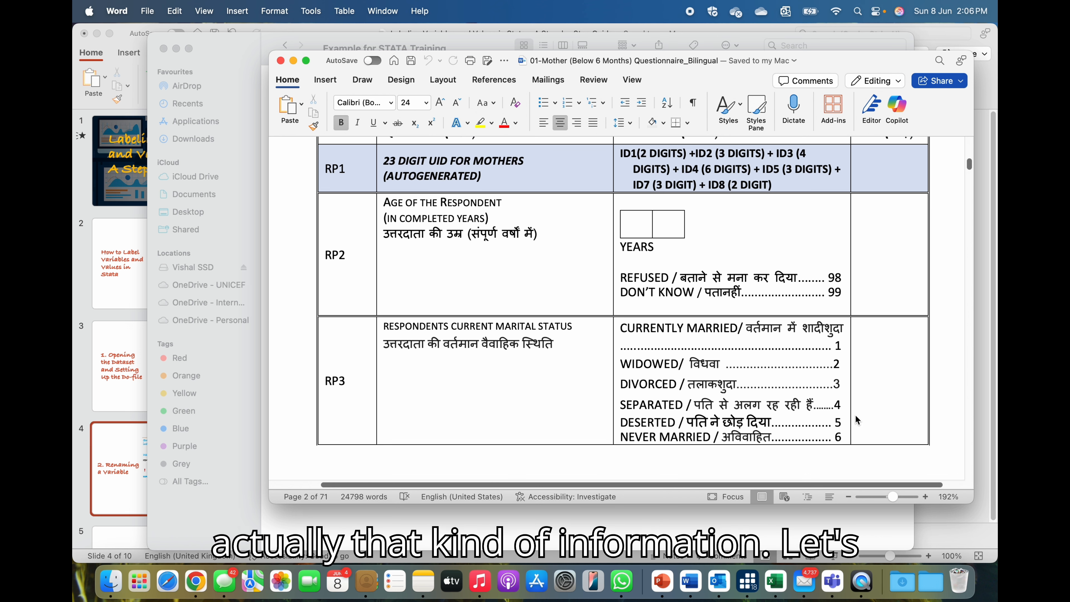
Close the questionnaire and open the raw data workbook Mother_6to23Months - 2019-07-30.xlsx in a full-size window.
{"action": "left_click", "coordinate": [281, 63]}
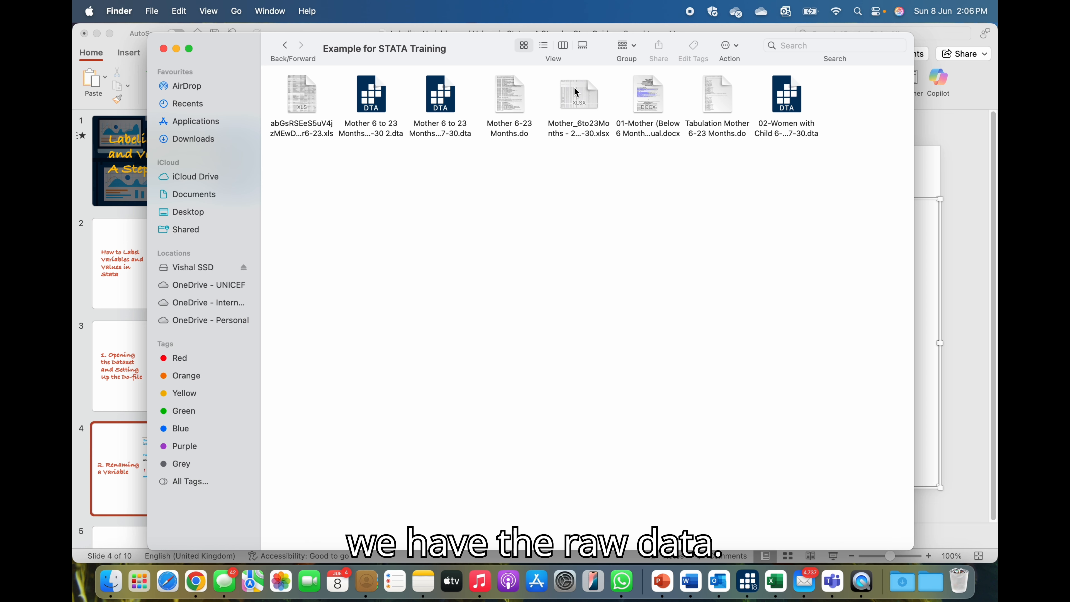
{"action": "double_click", "coordinate": [576, 92]}
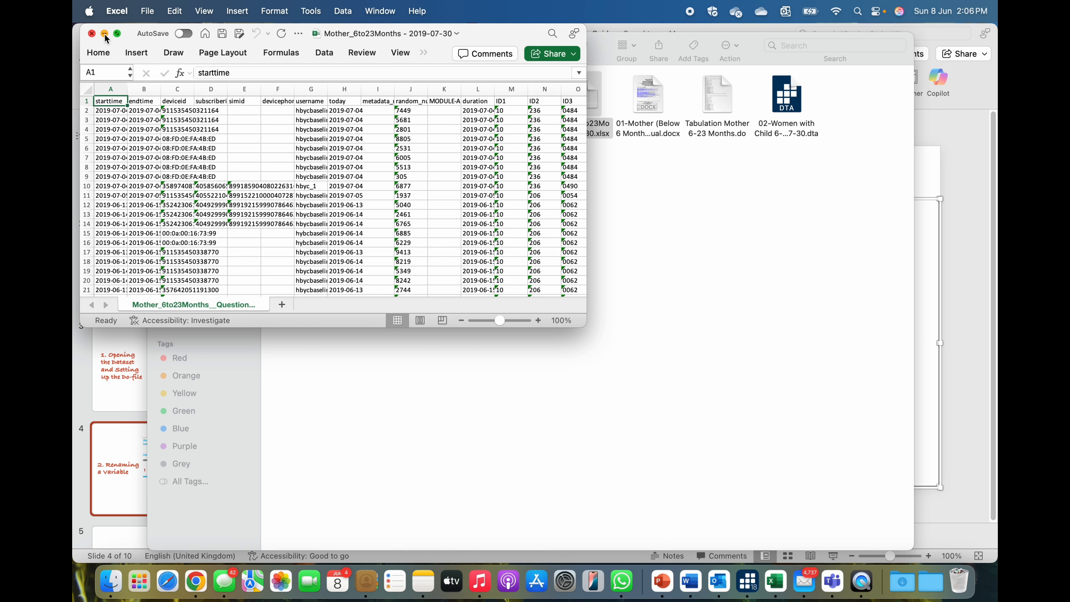
{"action": "left_click", "coordinate": [117, 33]}
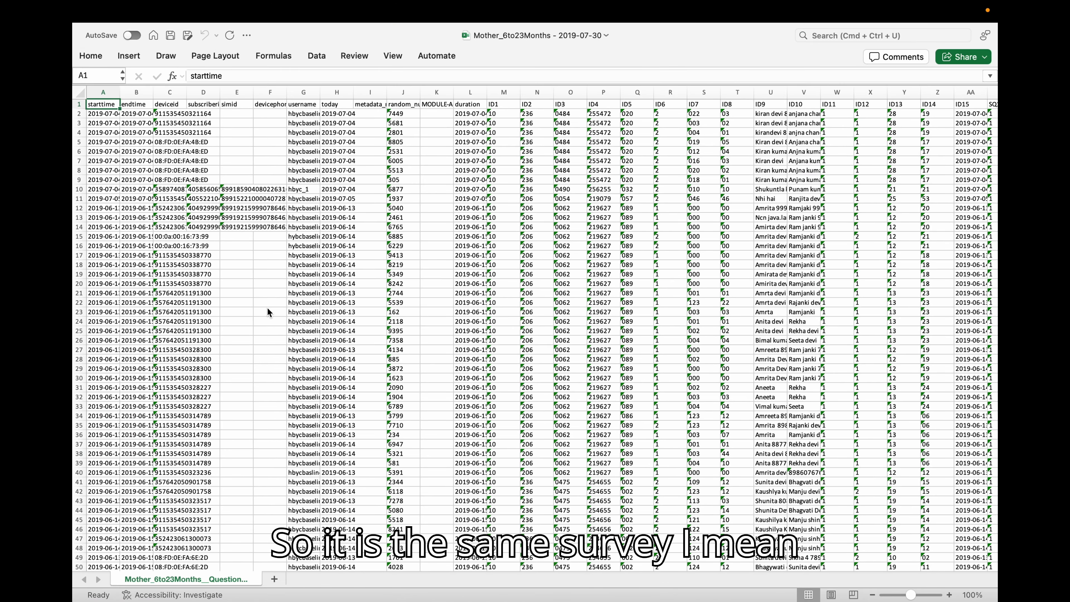
Scroll to the last data row of the sheet and back to the top to check the number of cases.
{"action": "scroll", "coordinate": [267, 306], "scroll_direction": "down", "scroll_amount": 10}
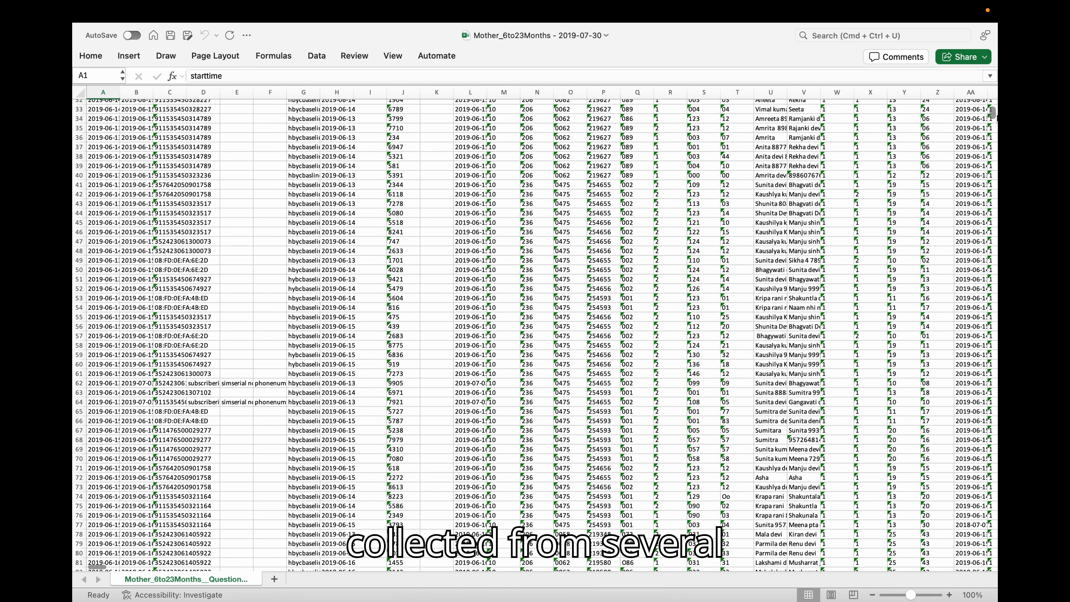
{"action": "left_click_drag", "start_coordinate": [993, 114], "coordinate": [992, 564]}
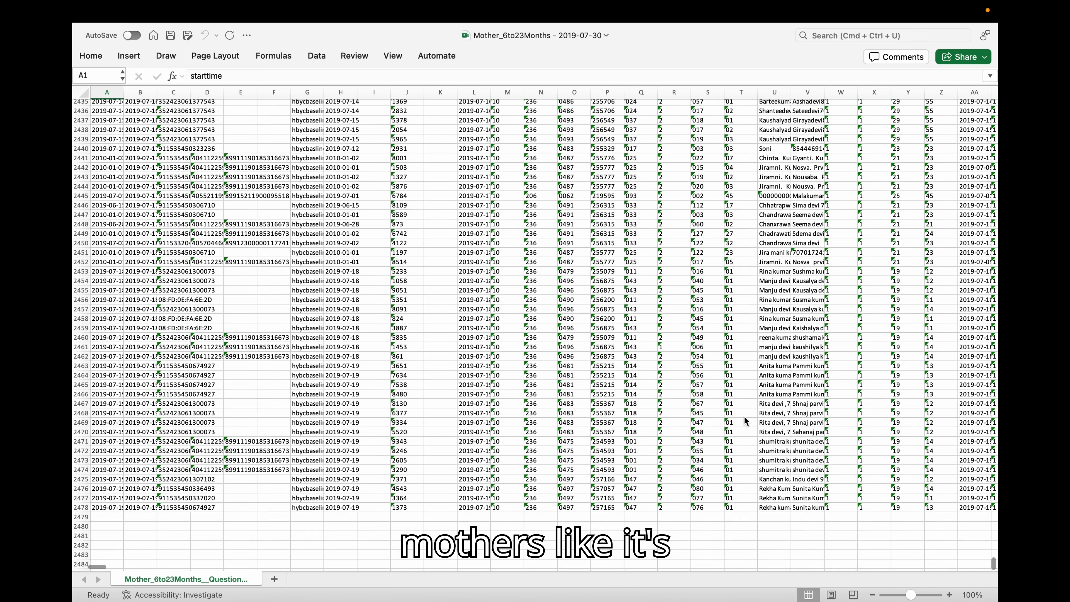
{"action": "scroll", "coordinate": [609, 425], "scroll_direction": "up", "scroll_amount": 8}
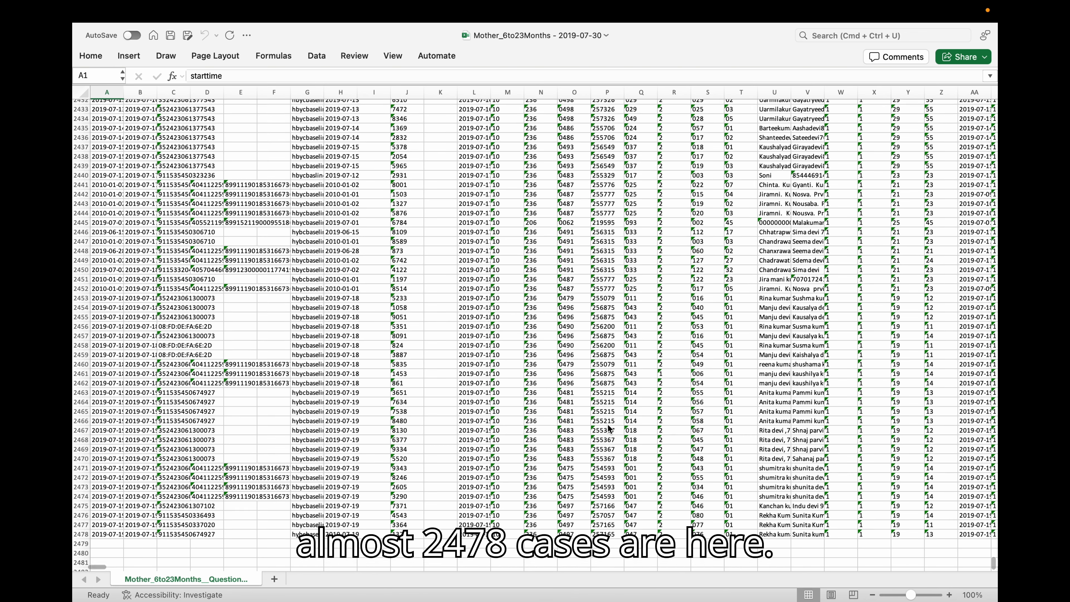
{"action": "left_click_drag", "start_coordinate": [993, 562], "coordinate": [993, 106]}
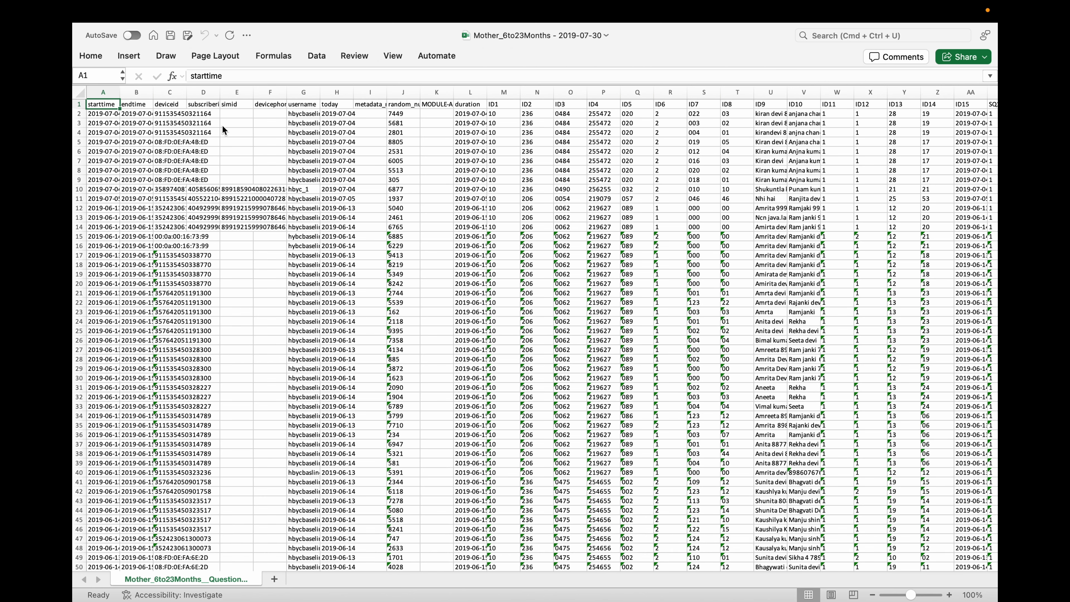
Step across the column headers to examine the ID, SQ and RP variable columns and their coded values.
{"action": "key", "text": "Right"}
{"action": "key", "text": "Right"}
{"action": "key", "text": "Right"}
{"action": "key", "text": "Right"}
{"action": "key", "text": "Right"}
{"action": "key", "text": "Right"}
{"action": "key", "text": "Right"}
{"action": "key", "text": "Right"}
{"action": "key", "text": "Right"}
{"action": "key", "text": "Right"}
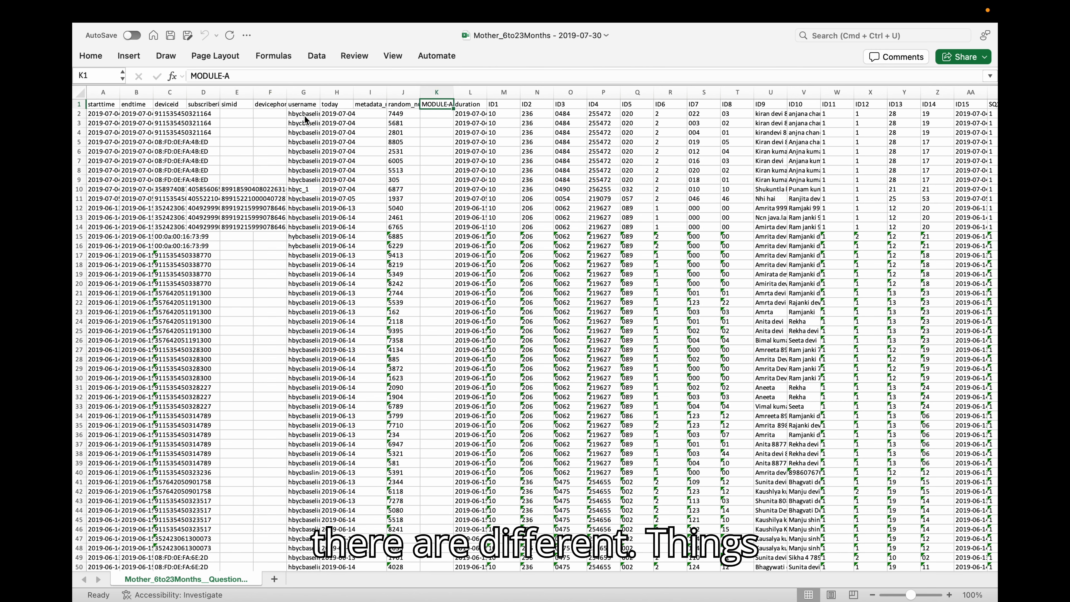
{"action": "left_click", "coordinate": [303, 105]}
{"action": "key", "text": "Right"}
{"action": "key", "text": "Right"}
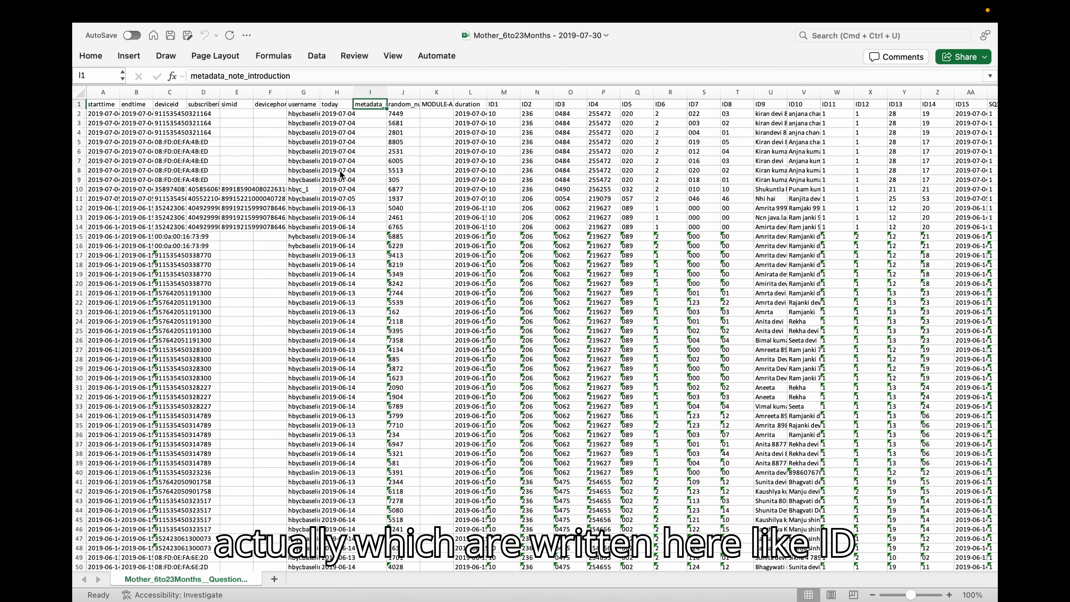
{"action": "key", "text": "Right"}
{"action": "key", "text": "Right"}
{"action": "key", "text": "Right"}
{"action": "key", "text": "Right"}
{"action": "key", "text": "Right"}
{"action": "key", "text": "Right"}
{"action": "key", "text": "Right"}
{"action": "key", "text": "Right"}
{"action": "key", "text": "Right"}
{"action": "key", "text": "Right"}
{"action": "key", "text": "Right"}
{"action": "key", "text": "Right"}
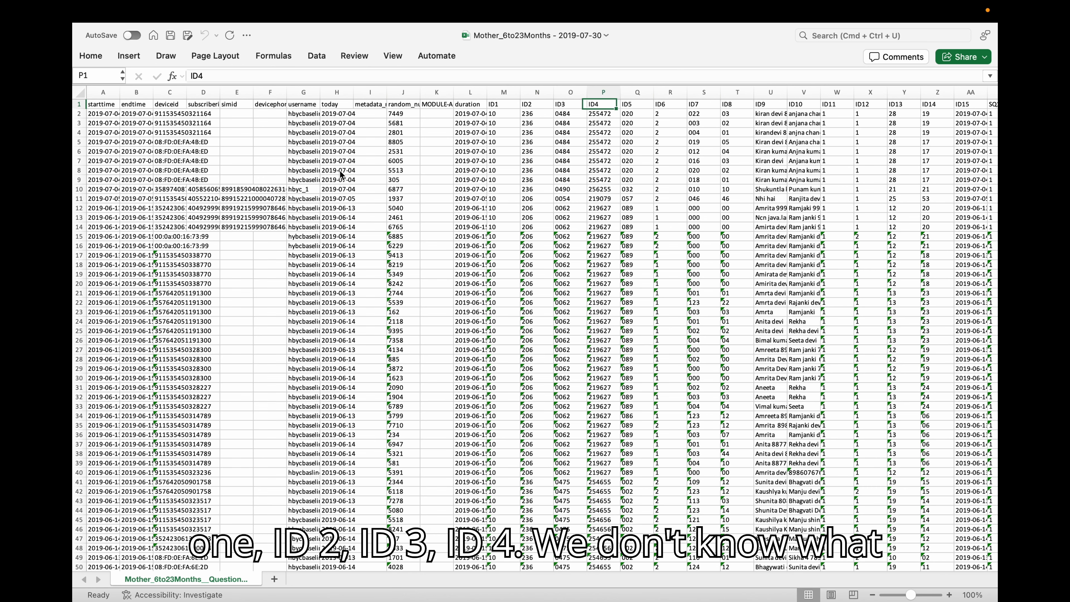
{"action": "key", "text": "Right"}
{"action": "key", "text": "Right"}
{"action": "key", "text": "Right"}
{"action": "key", "text": "Right"}
{"action": "key", "text": "Right"}
{"action": "key", "text": "Right"}
{"action": "key", "text": "Right"}
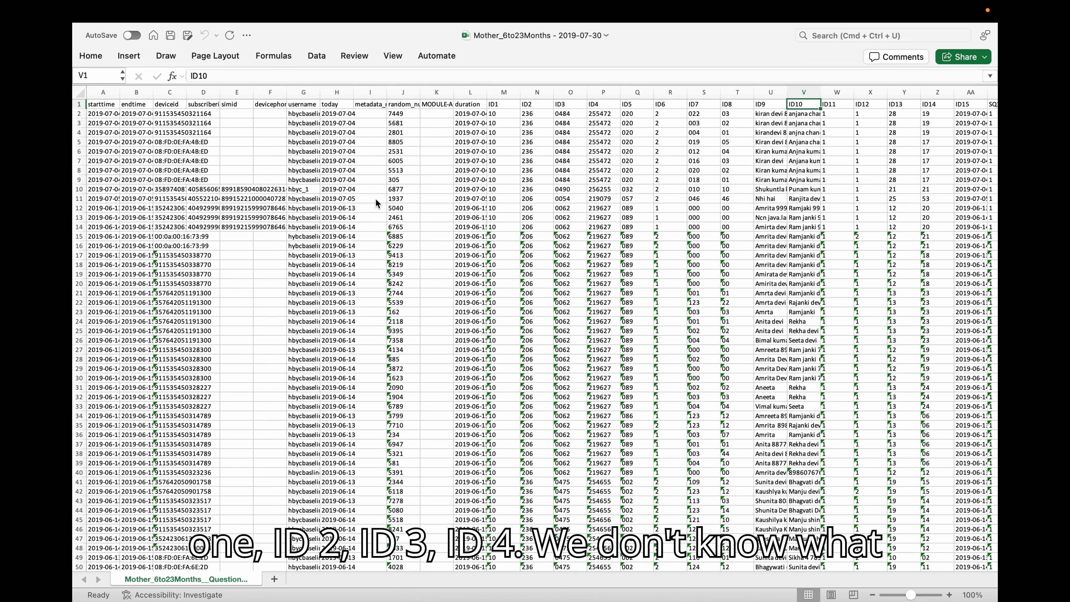
{"action": "key", "text": "Right"}
{"action": "key", "text": "Right"}
{"action": "key", "text": "Right"}
{"action": "key", "text": "Right"}
{"action": "key", "text": "Right"}
{"action": "key", "text": "Right"}
{"action": "key", "text": "Right"}
{"action": "key", "text": "Right"}
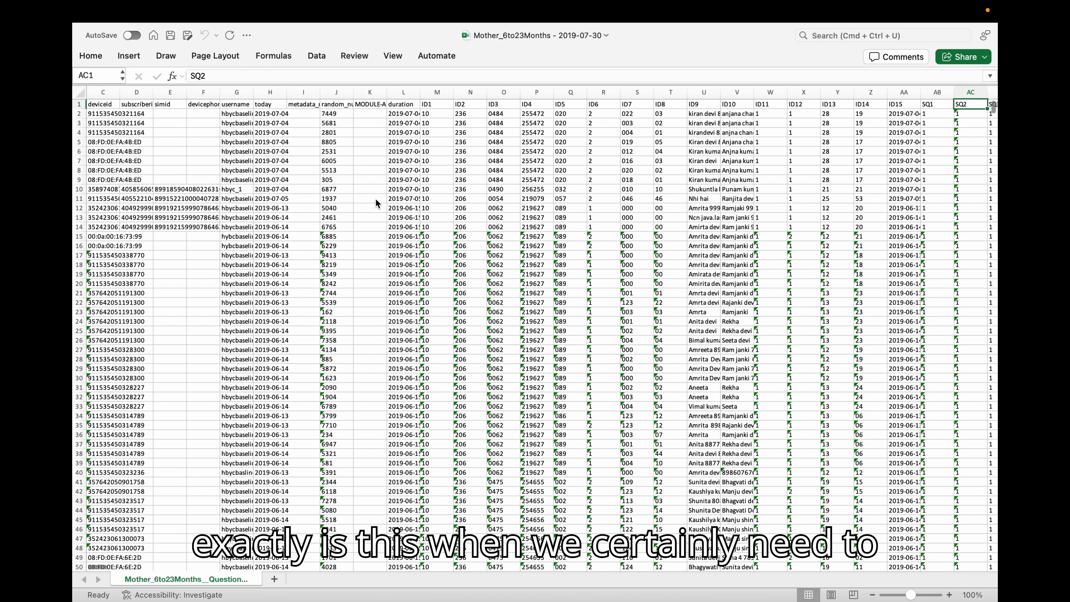
{"action": "key", "text": "Right"}
{"action": "key", "text": "Right"}
{"action": "key", "text": "Right"}
{"action": "key", "text": "Right"}
{"action": "key", "text": "Right"}
{"action": "key", "text": "Right"}
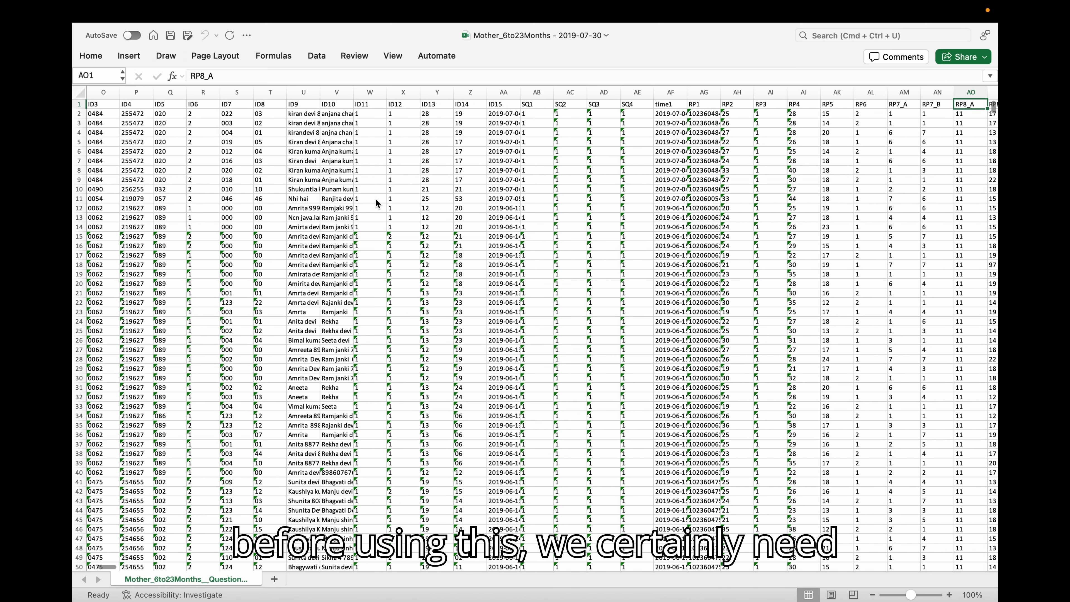
{"action": "key", "text": "Right"}
{"action": "key", "text": "Right"}
{"action": "key", "text": "Right"}
{"action": "key", "text": "Right"}
{"action": "key", "text": "Right"}
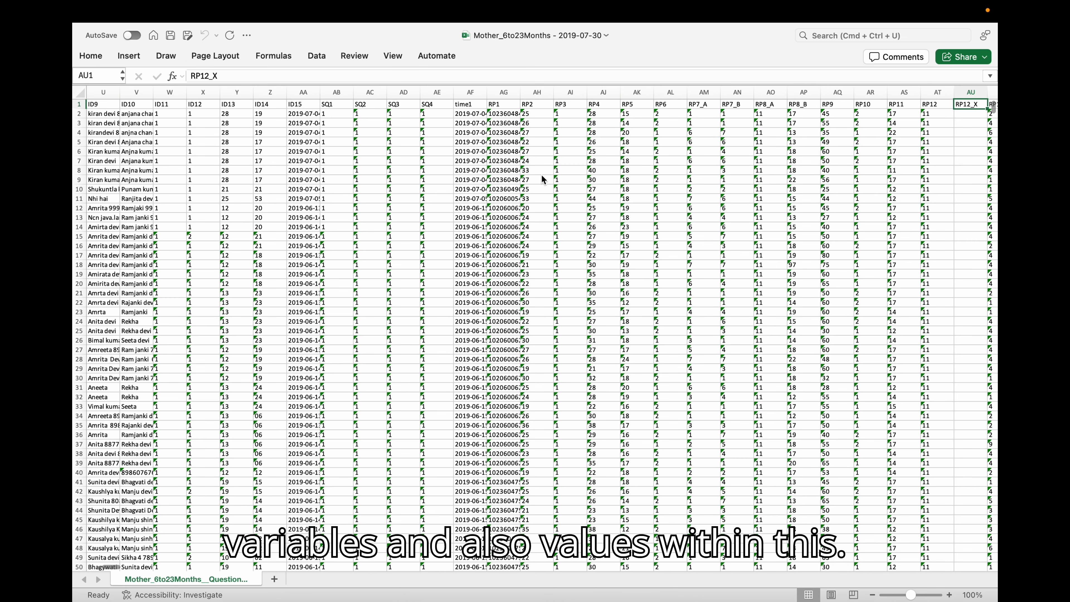
{"action": "scroll", "coordinate": [431, 400], "scroll_direction": "down", "scroll_amount": 20}
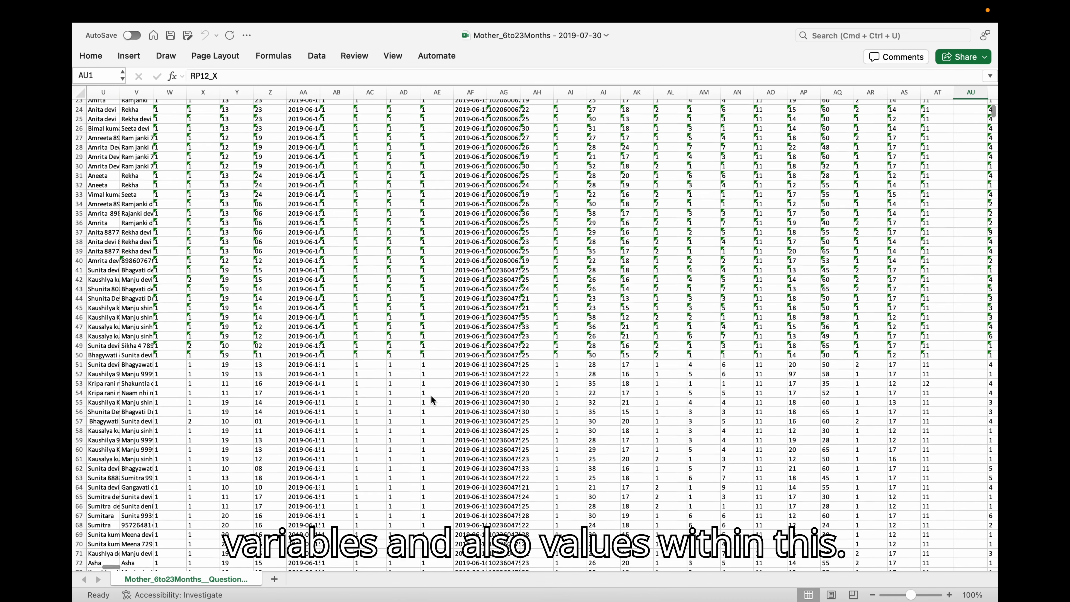
{"action": "scroll", "coordinate": [659, 366], "scroll_direction": "up", "scroll_amount": 20}
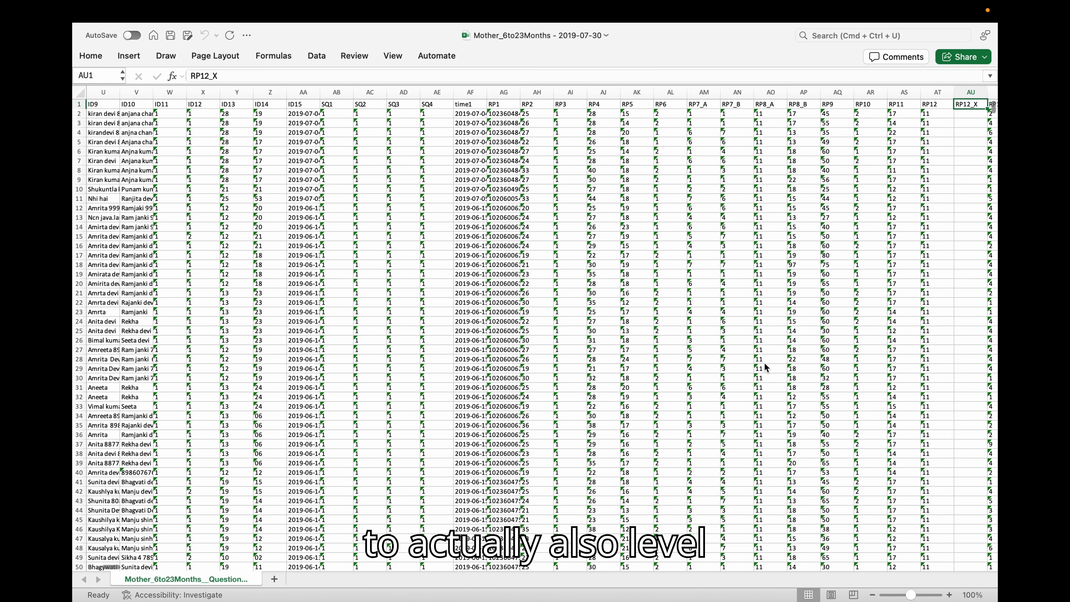
Move on through the RP7 to FL1_B columns to review how the remaining questions are coded.
{"action": "left_click", "coordinate": [695, 104]}
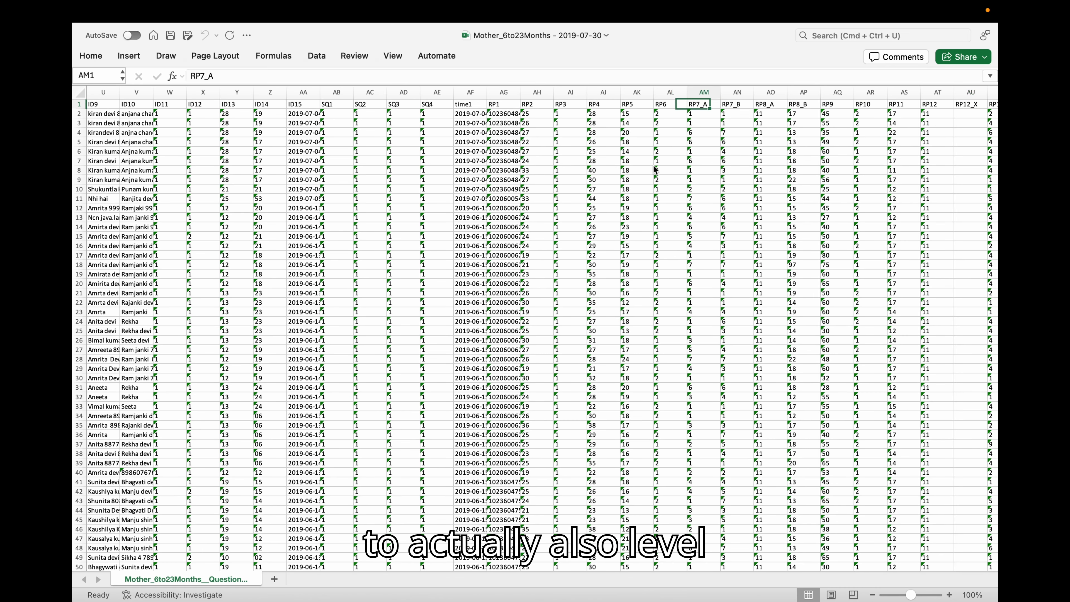
{"action": "key", "text": "Right"}
{"action": "key", "text": "Right"}
{"action": "key", "text": "Right"}
{"action": "key", "text": "Right"}
{"action": "key", "text": "Right"}
{"action": "key", "text": "Right"}
{"action": "key", "text": "Right"}
{"action": "key", "text": "Right"}
{"action": "key", "text": "Right"}
{"action": "key", "text": "Right"}
{"action": "key", "text": "Right"}
{"action": "key", "text": "Right"}
{"action": "key", "text": "Right"}
{"action": "key", "text": "Right"}
{"action": "key", "text": "Right"}
{"action": "key", "text": "Right"}
{"action": "key", "text": "Right"}
{"action": "key", "text": "Right"}
{"action": "key", "text": "Right"}
{"action": "key", "text": "Right"}
{"action": "key", "text": "Right"}
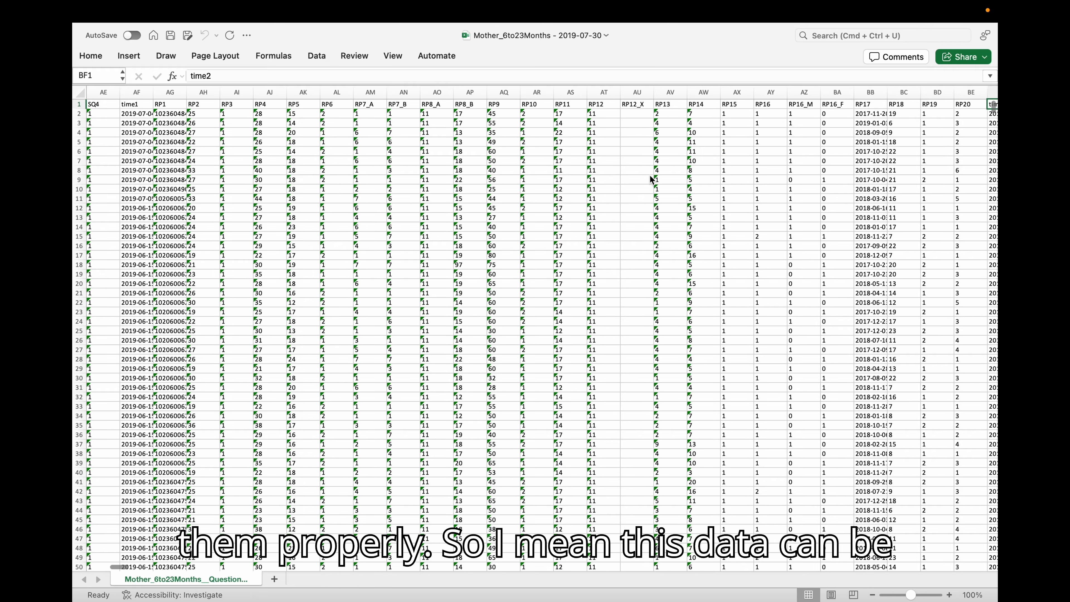
{"action": "key", "text": "Right"}
{"action": "key", "text": "Right"}
{"action": "key", "text": "Right"}
{"action": "key", "text": "Right"}
{"action": "key", "text": "Right"}
{"action": "key", "text": "Right"}
{"action": "key", "text": "Right"}
{"action": "key", "text": "Right"}
{"action": "key", "text": "Right"}
{"action": "key", "text": "Right"}
{"action": "key", "text": "Right"}
{"action": "key", "text": "Right"}
{"action": "key", "text": "Right"}
{"action": "key", "text": "Right"}
{"action": "key", "text": "Right"}
{"action": "key", "text": "Right"}
{"action": "key", "text": "Right"}
{"action": "key", "text": "Right"}
{"action": "key", "text": "Right"}
{"action": "key", "text": "Right"}
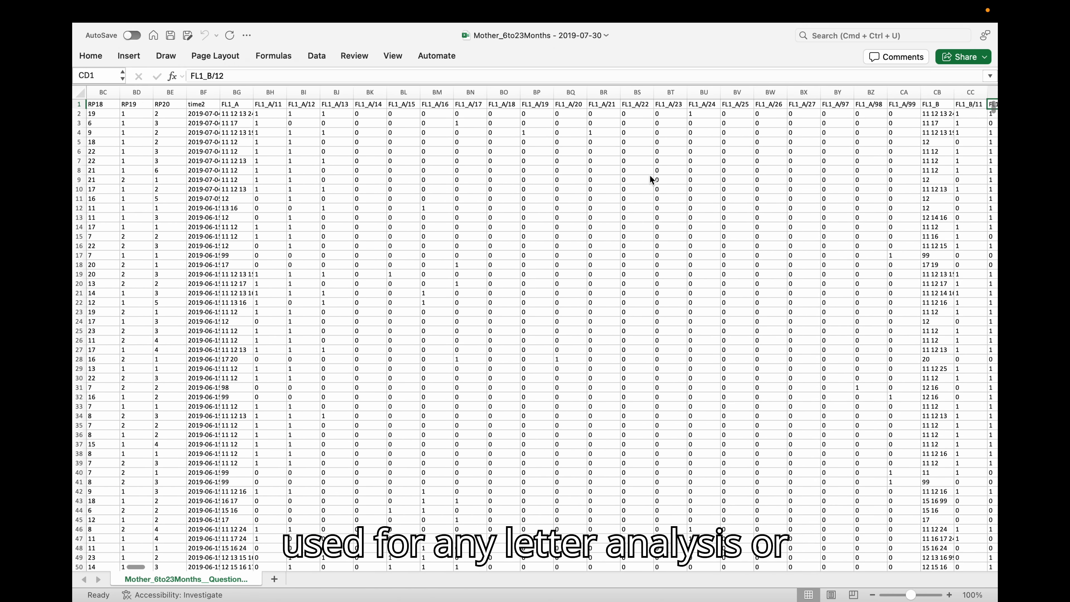
{"action": "key", "text": "Right"}
{"action": "key", "text": "Right"}
{"action": "key", "text": "Right"}
{"action": "key", "text": "Right"}
{"action": "key", "text": "Right"}
{"action": "key", "text": "Right"}
{"action": "key", "text": "Right"}
{"action": "key", "text": "Right"}
{"action": "key", "text": "Right"}
{"action": "key", "text": "Right"}
{"action": "key", "text": "Right"}
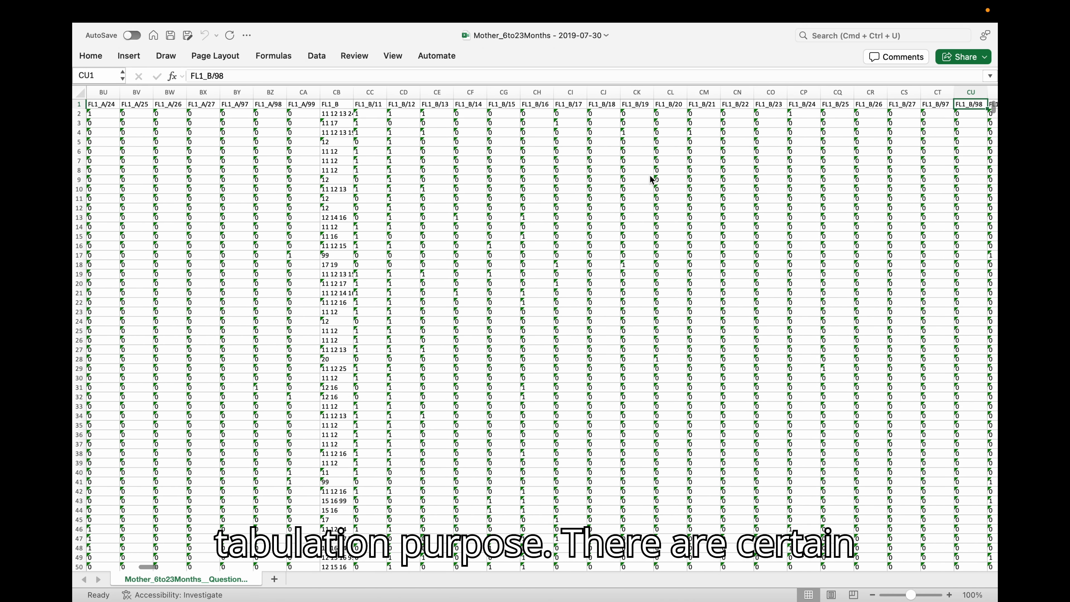
{"action": "key", "text": "Right"}
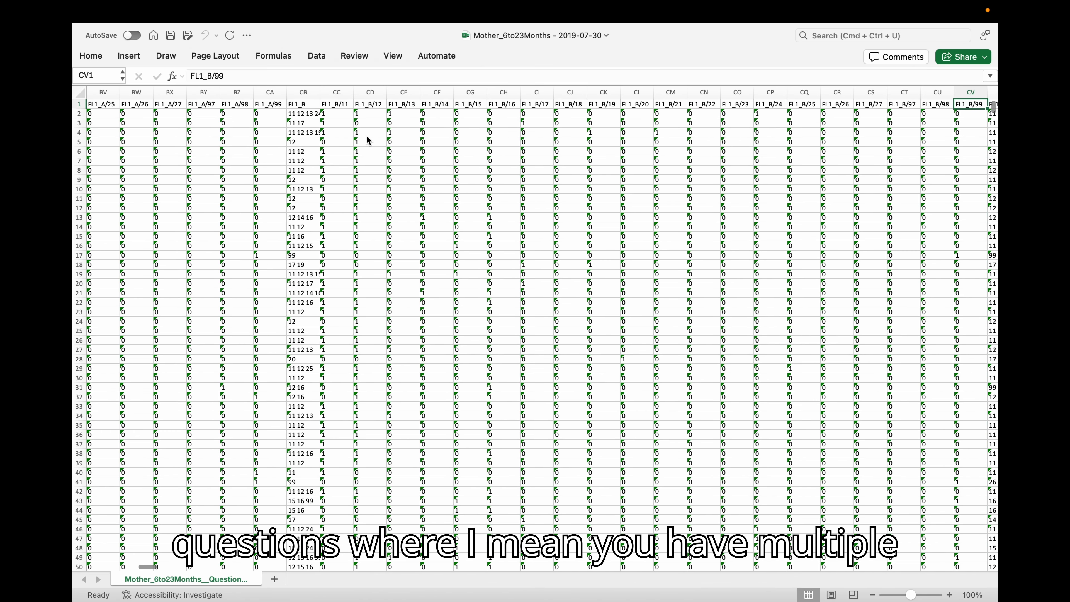
Inspect the multiple-response cells in the FL1_B and FL1_C columns and their split indicator columns.
{"action": "left_click", "coordinate": [296, 106]}
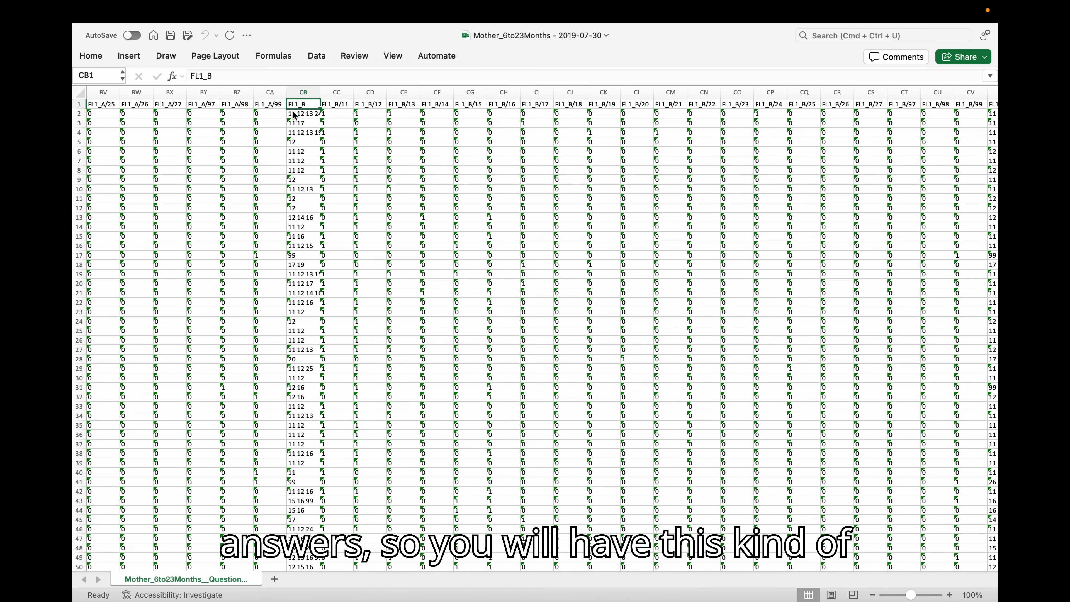
{"action": "left_click", "coordinate": [298, 115]}
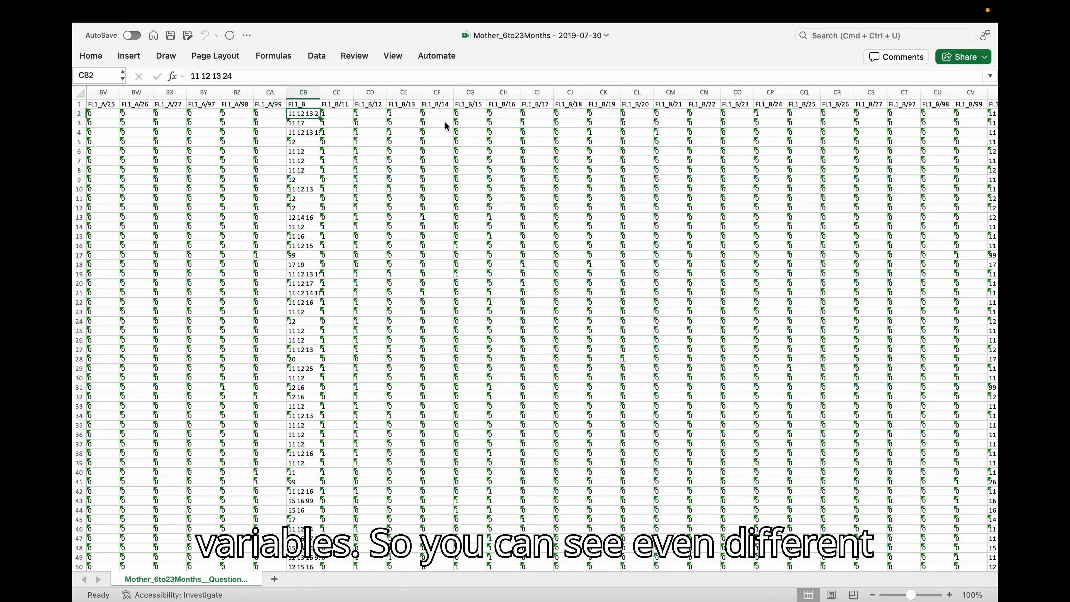
{"action": "key", "text": "Right"}
{"action": "key", "text": "Right"}
{"action": "key", "text": "Right"}
{"action": "key", "text": "Right"}
{"action": "key", "text": "Right"}
{"action": "key", "text": "Right"}
{"action": "key", "text": "Right"}
{"action": "key", "text": "Right"}
{"action": "key", "text": "Right"}
{"action": "key", "text": "Right"}
{"action": "key", "text": "Right"}
{"action": "key", "text": "Right"}
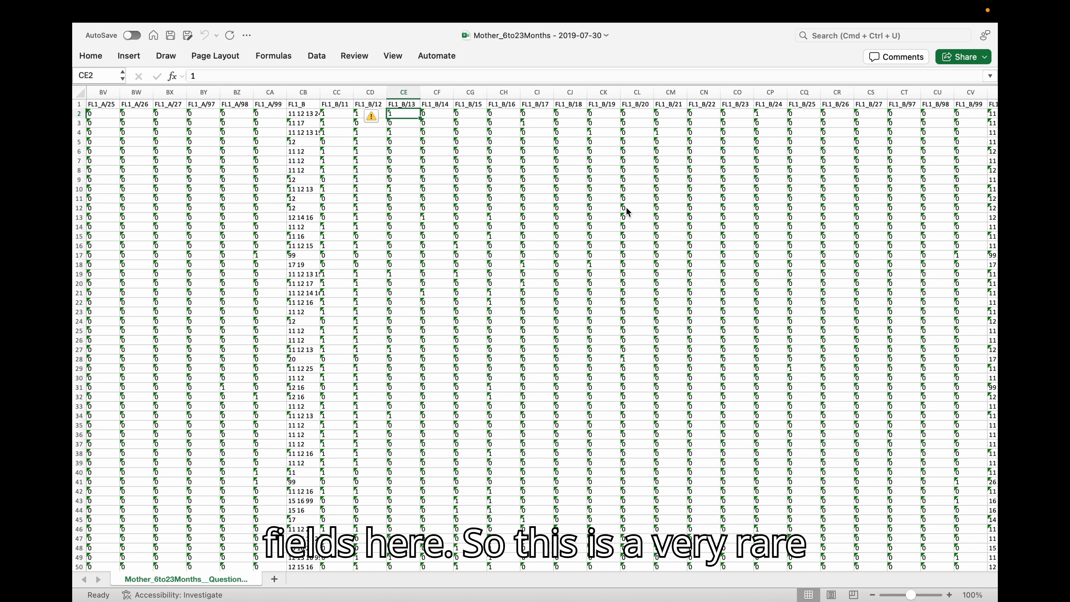
{"action": "key", "text": "Right"}
{"action": "key", "text": "Right"}
{"action": "key", "text": "Right"}
{"action": "key", "text": "Right"}
{"action": "key", "text": "Right"}
{"action": "key", "text": "Right"}
{"action": "key", "text": "Right"}
{"action": "key", "text": "Right"}
{"action": "key", "text": "Right"}
{"action": "key", "text": "Right"}
{"action": "key", "text": "Right"}
{"action": "key", "text": "Right"}
{"action": "key", "text": "Right"}
{"action": "key", "text": "Right"}
{"action": "key", "text": "Right"}
{"action": "key", "text": "Right"}
{"action": "key", "text": "Right"}
{"action": "key", "text": "Right"}
{"action": "key", "text": "Right"}
{"action": "key", "text": "Right"}
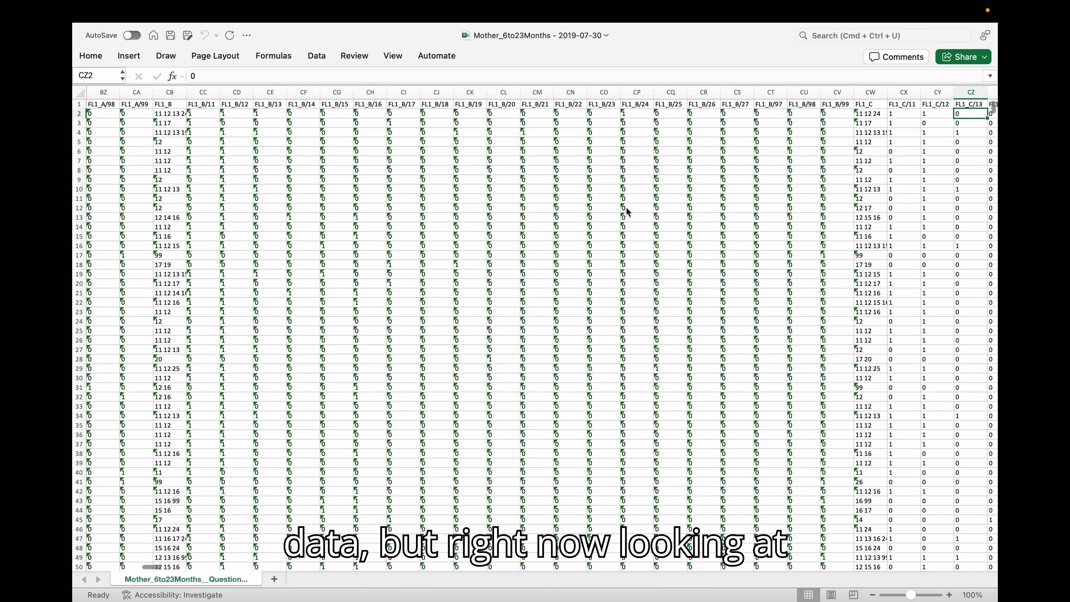
{"action": "key", "text": "Right"}
{"action": "key", "text": "Right"}
{"action": "key", "text": "Right"}
{"action": "key", "text": "Right"}
{"action": "key", "text": "Right"}
{"action": "key", "text": "Right"}
{"action": "key", "text": "Right"}
{"action": "key", "text": "Right"}
{"action": "key", "text": "Right"}
{"action": "key", "text": "Right"}
{"action": "key", "text": "Right"}
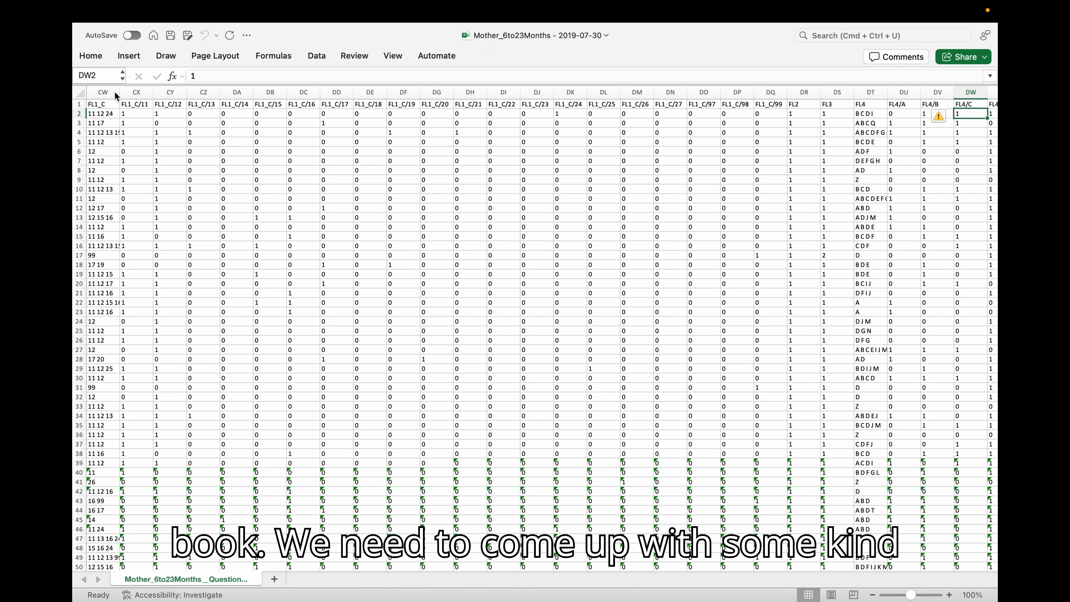
{"action": "mouse_move", "coordinate": [90, 17]}
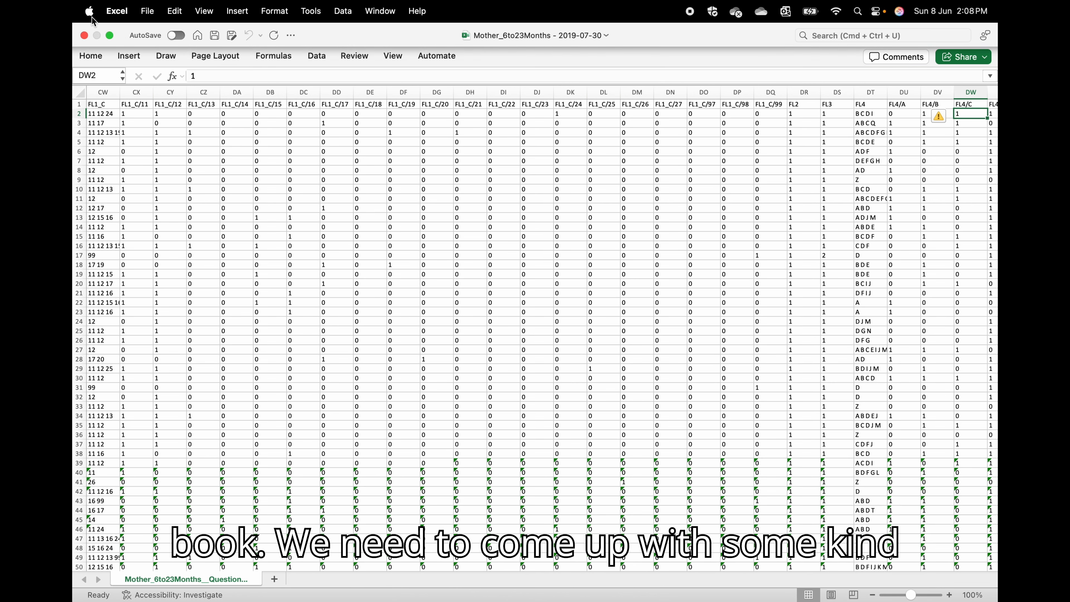
Close the survey workbook, return to Stata and clear the dataset from memory.
{"action": "left_click", "coordinate": [84, 35]}
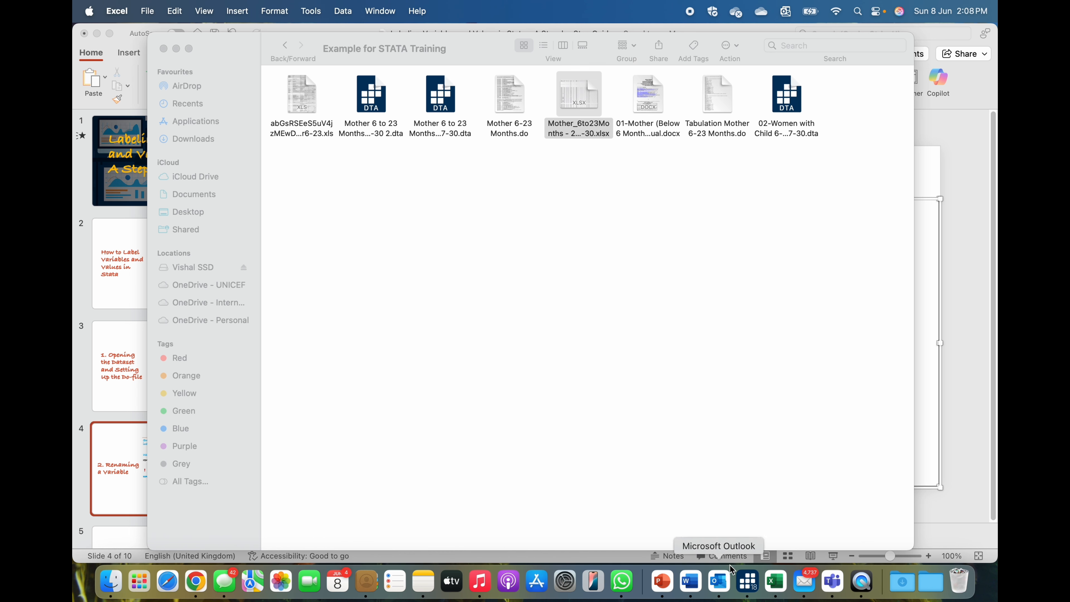
{"action": "left_click", "coordinate": [749, 582]}
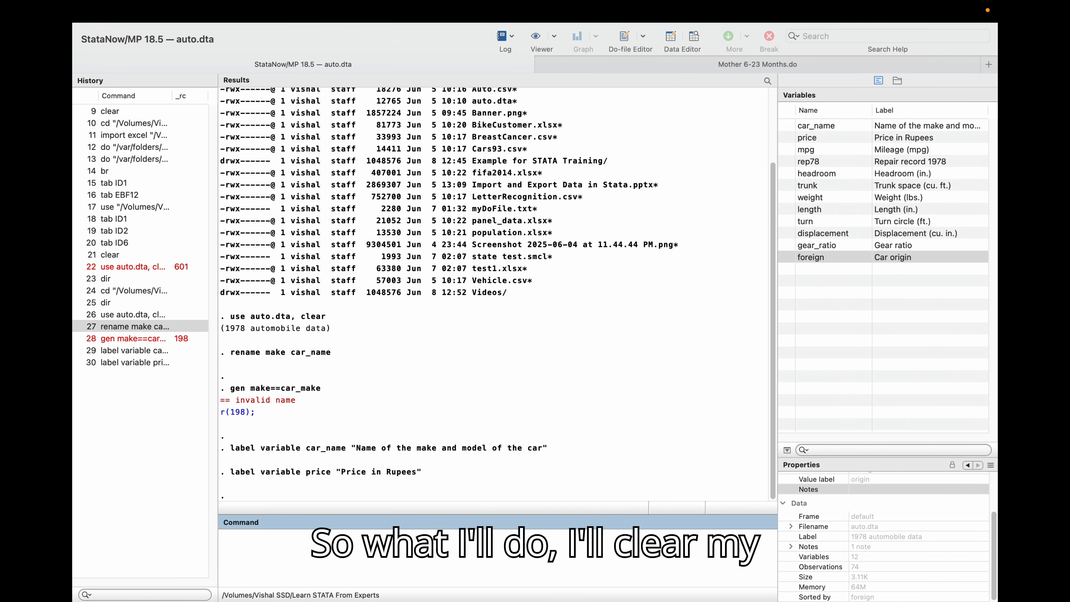
{"action": "key", "text": "Return"}
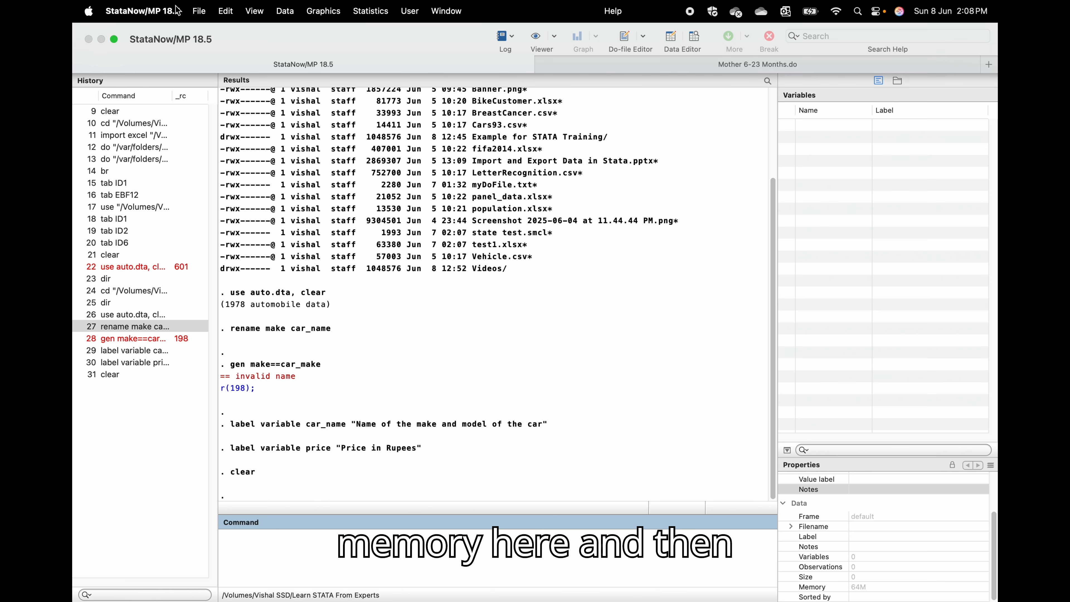
{"action": "left_click", "coordinate": [199, 11]}
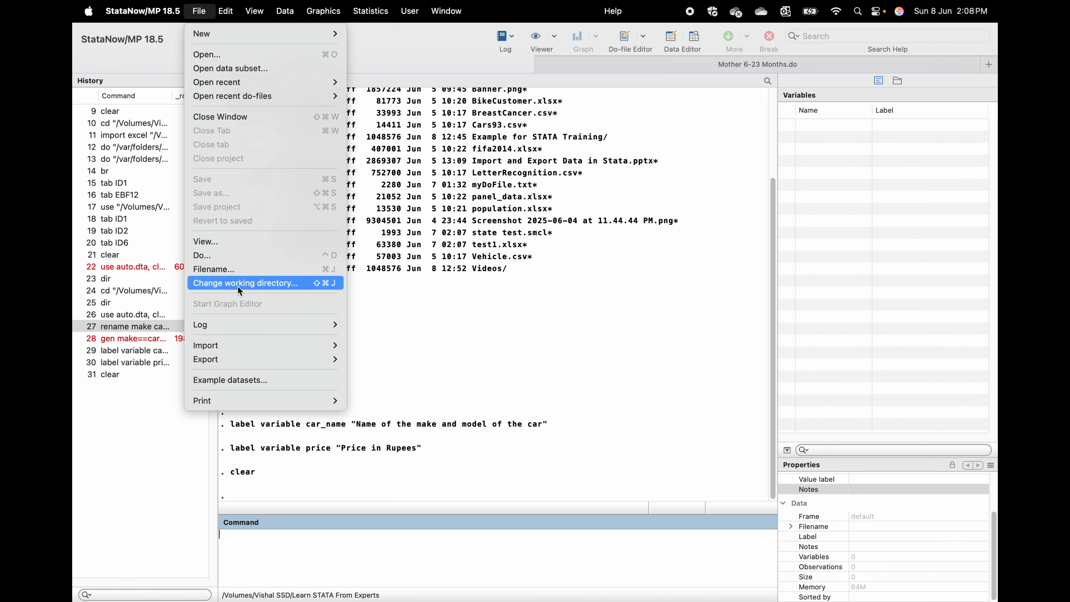
{"action": "left_click", "coordinate": [249, 54]}
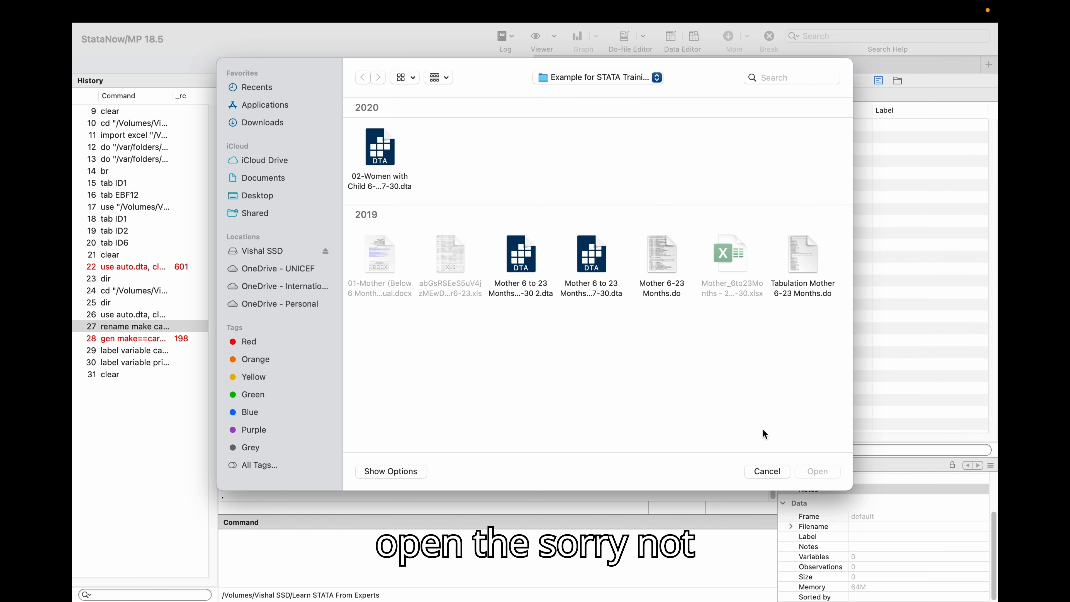
{"action": "left_click", "coordinate": [777, 471]}
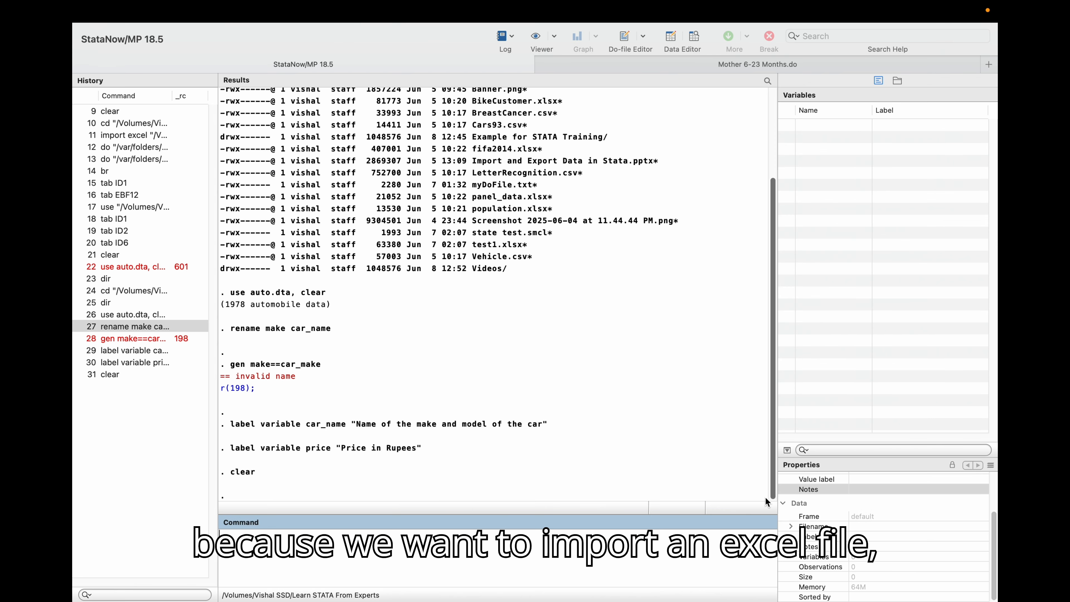
Start an Excel spreadsheet import and choose the Mother_6to23Months - 2019-07-30.xlsx file.
{"action": "left_click", "coordinate": [201, 12]}
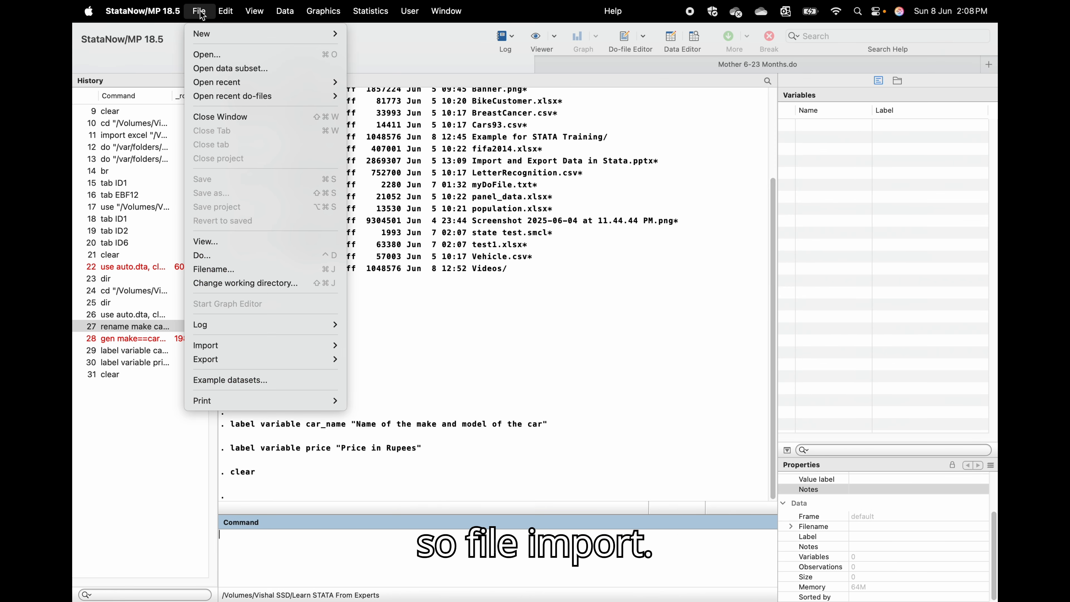
{"action": "mouse_move", "coordinate": [285, 343]}
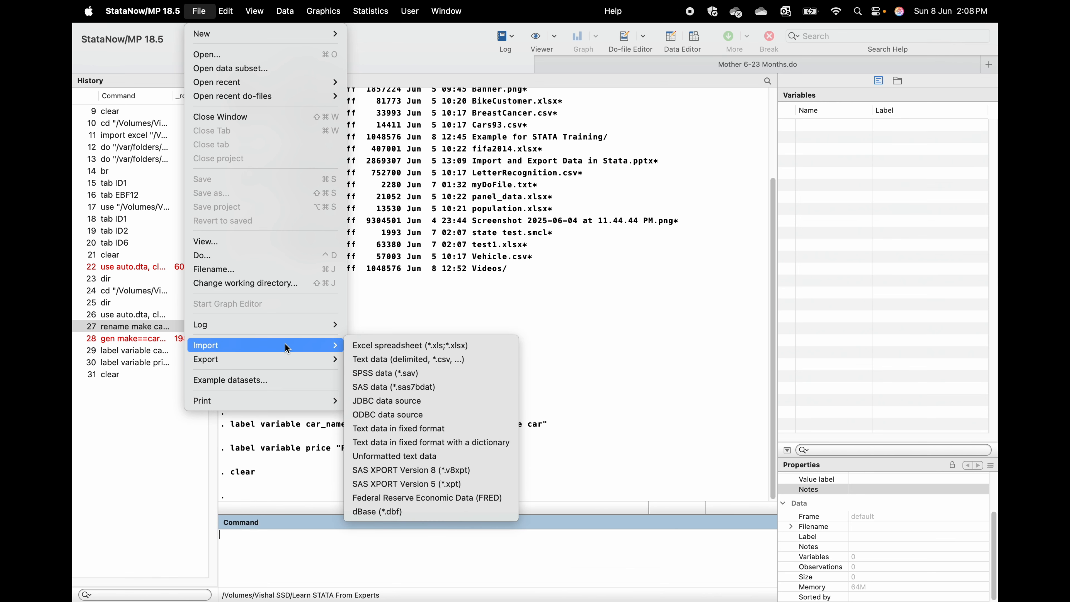
{"action": "left_click", "coordinate": [367, 346]}
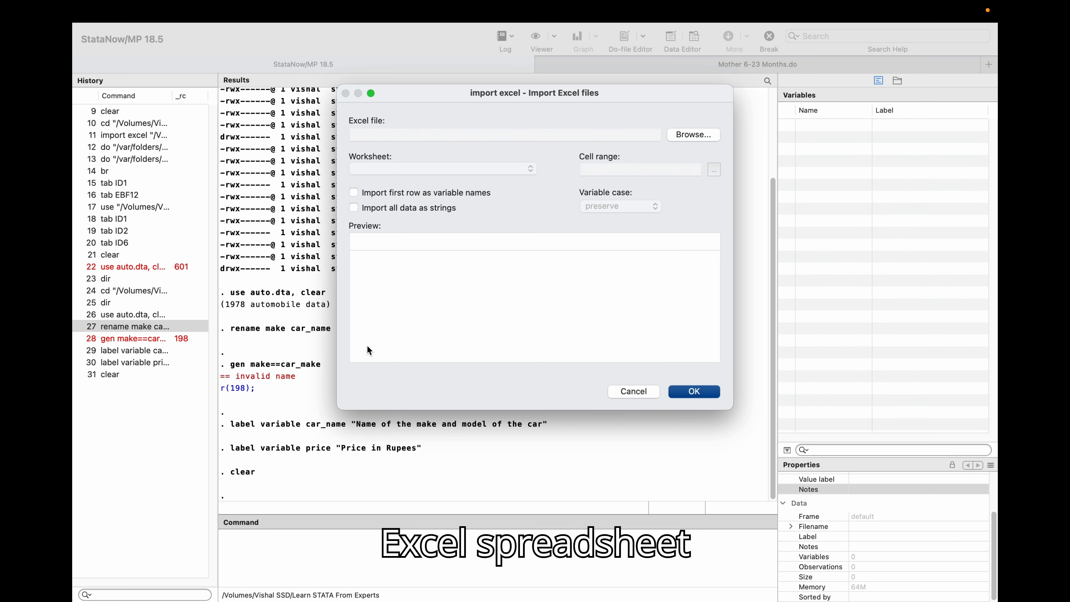
{"action": "left_click", "coordinate": [682, 136]}
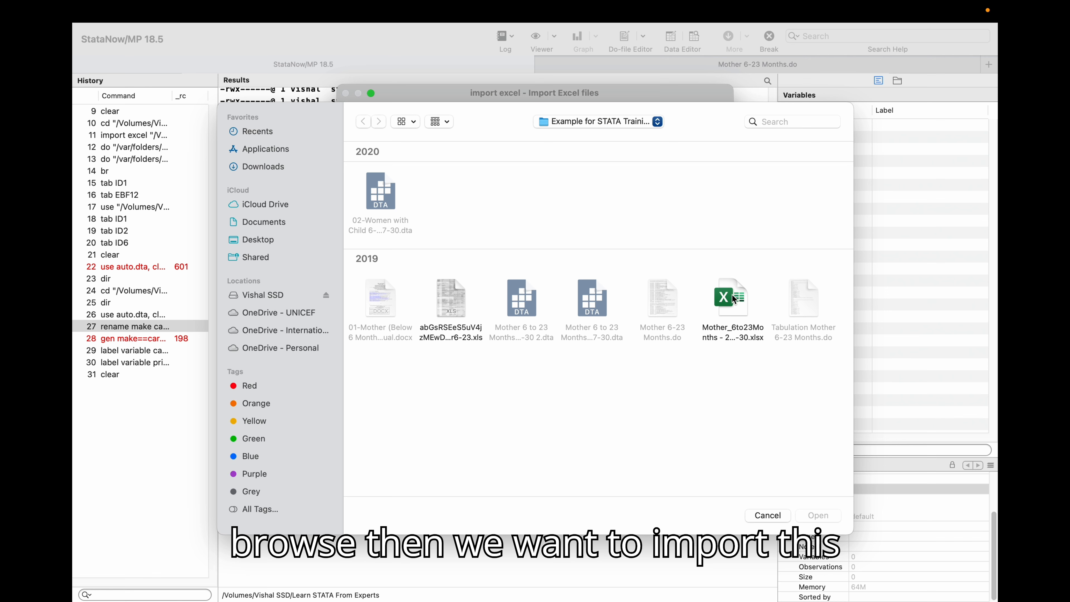
{"action": "left_click", "coordinate": [733, 299]}
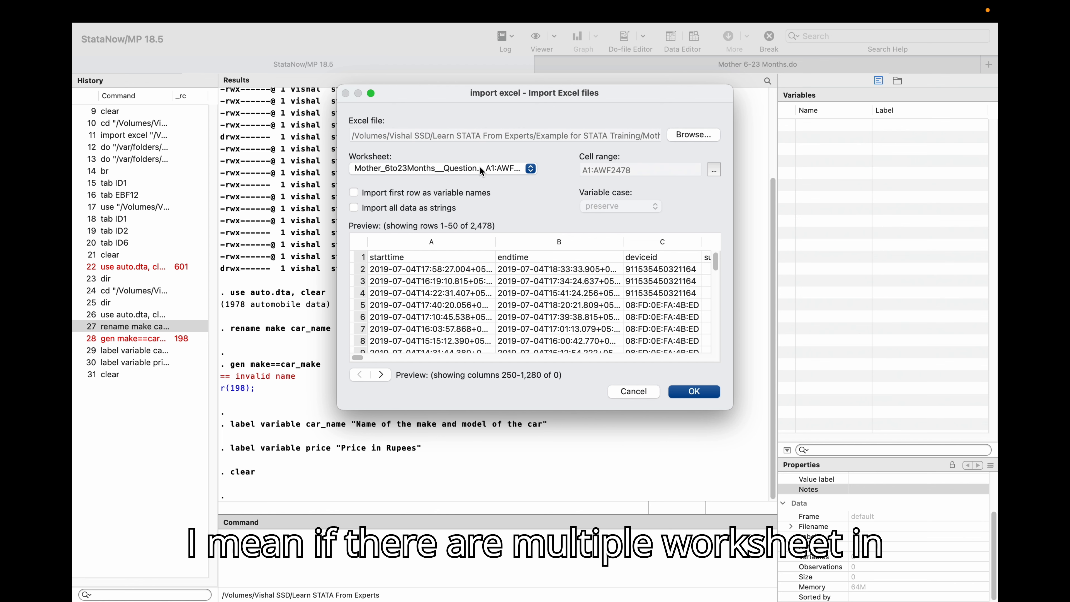
Check the worksheet choice and set the import to use the first row as variable names.
{"action": "left_click", "coordinate": [480, 166]}
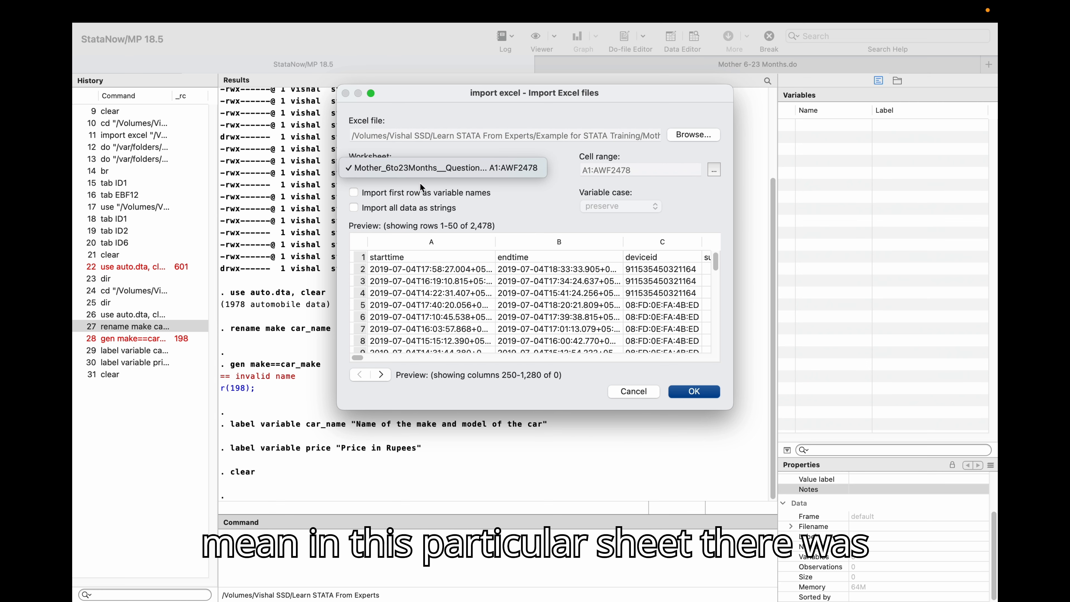
{"action": "left_click", "coordinate": [478, 168]}
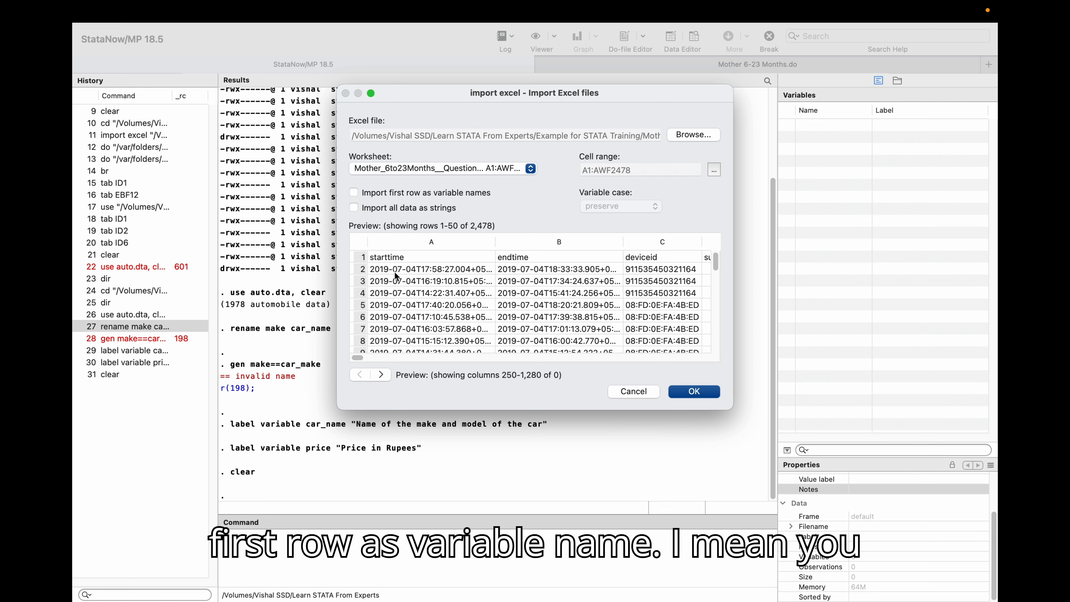
{"action": "left_click", "coordinate": [355, 194]}
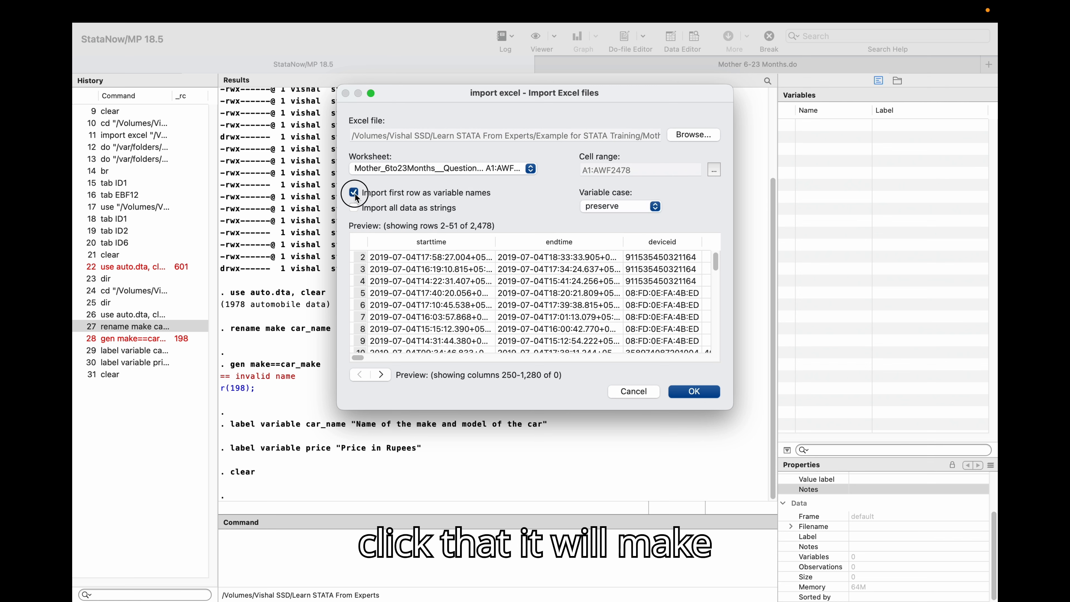
{"action": "left_click", "coordinate": [354, 193]}
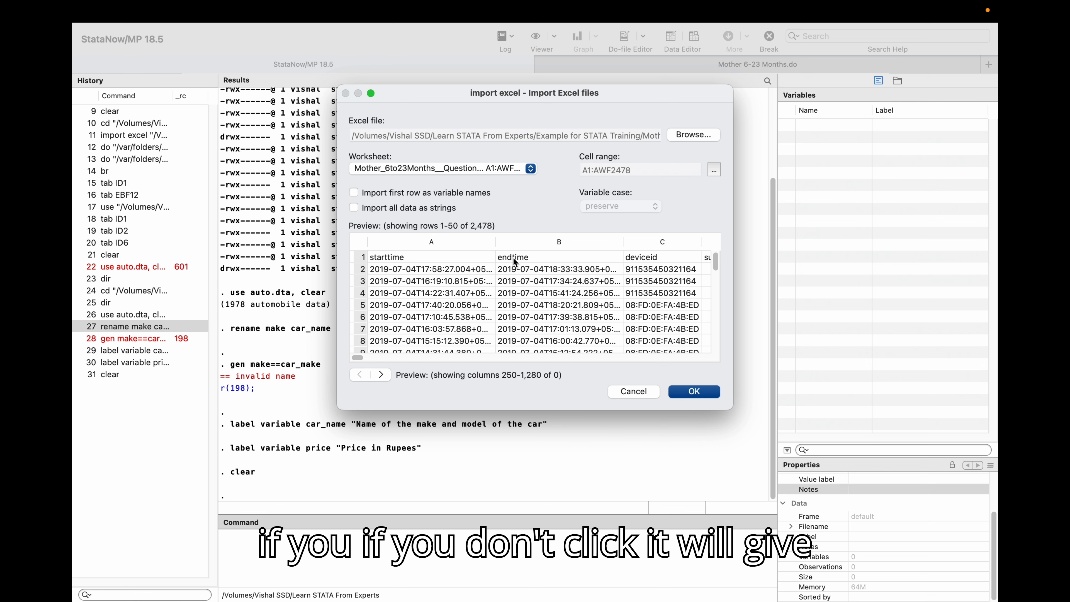
{"action": "left_click", "coordinate": [359, 194]}
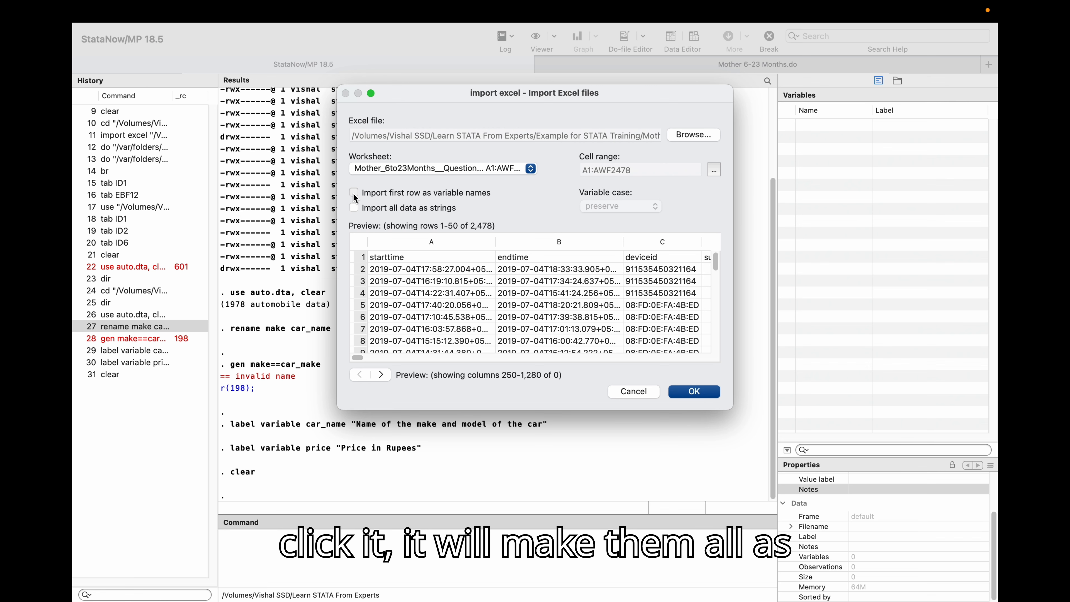
{"action": "left_click", "coordinate": [353, 193]}
{"action": "left_click", "coordinate": [353, 193]}
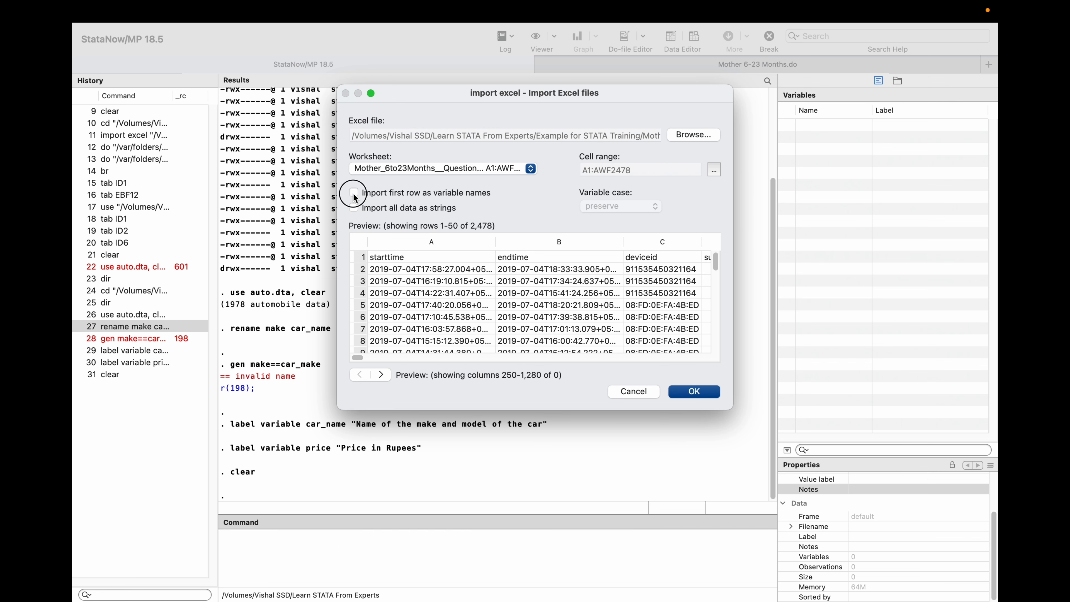
{"action": "left_click", "coordinate": [353, 194]}
{"action": "mouse_move", "coordinate": [357, 358]}
{"action": "left_mouse_down"}
{"action": "mouse_move", "coordinate": [697, 359]}
{"action": "mouse_move", "coordinate": [350, 371]}
{"action": "left_mouse_up"}
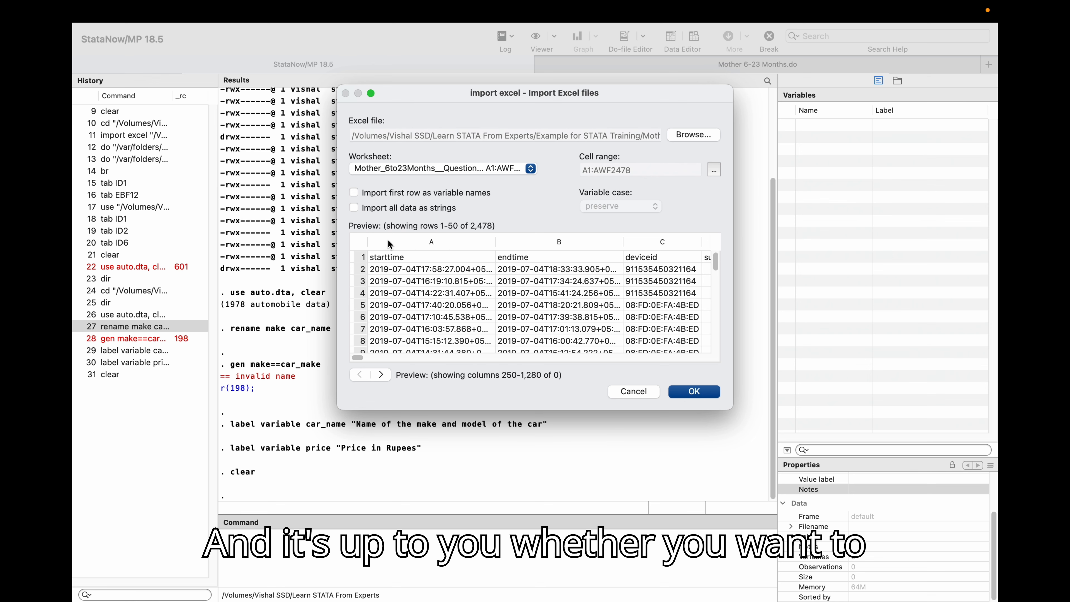
{"action": "left_click", "coordinate": [513, 200]}
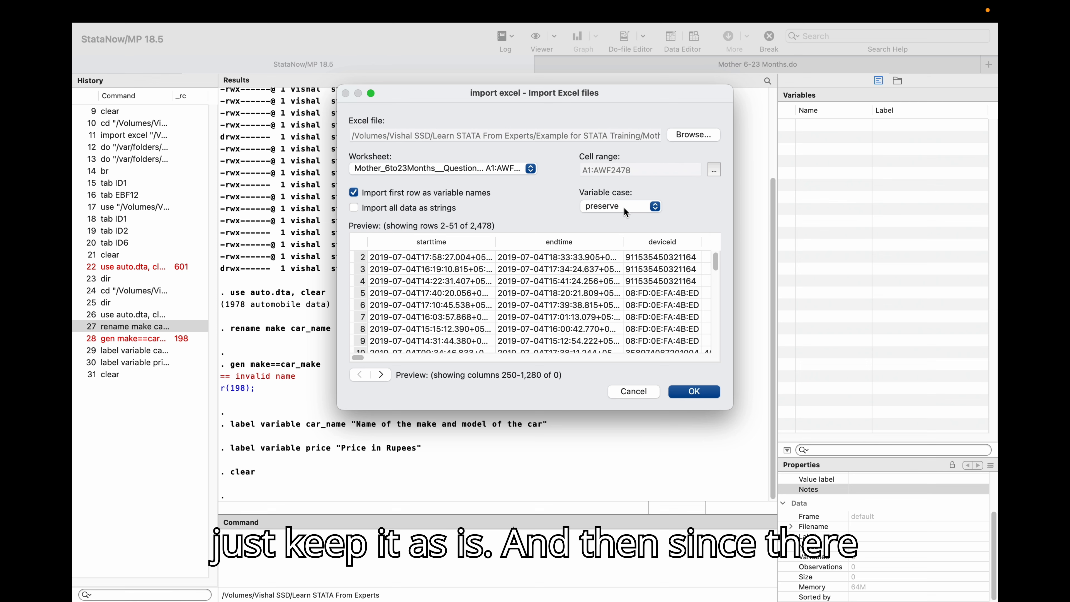
Keep the variable case as preserve, preview the columns and run the import.
{"action": "left_click_drag", "start_coordinate": [359, 358], "coordinate": [437, 365]}
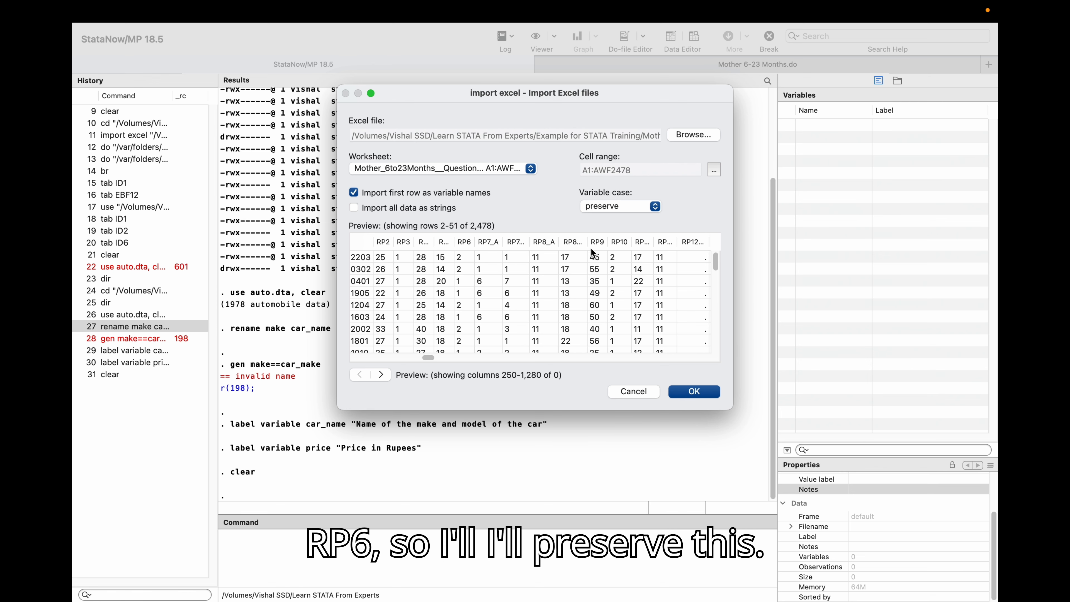
{"action": "left_click", "coordinate": [629, 208]}
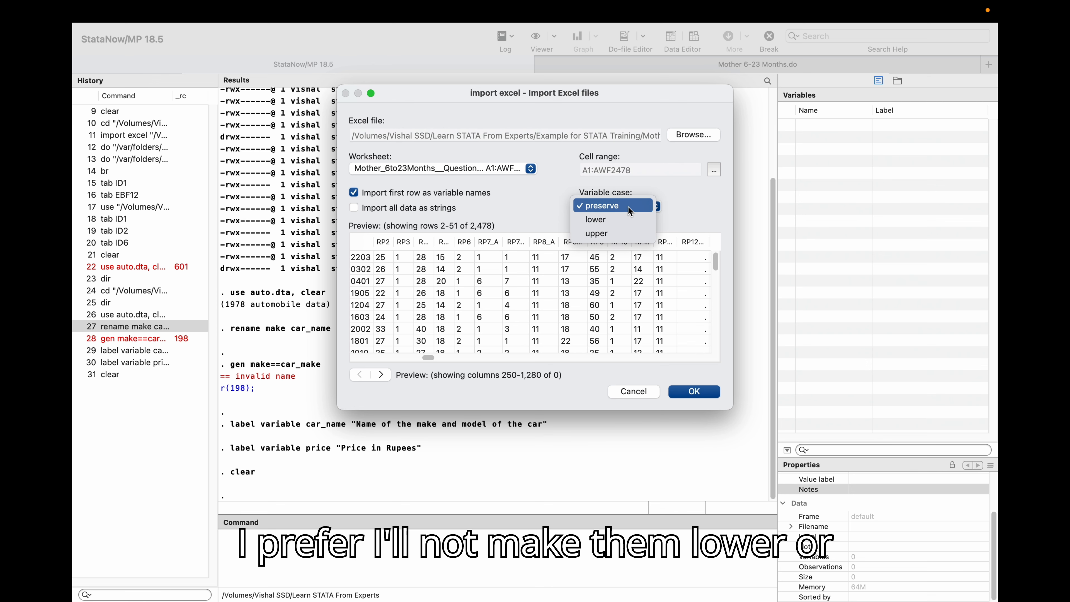
{"action": "left_click", "coordinate": [628, 207]}
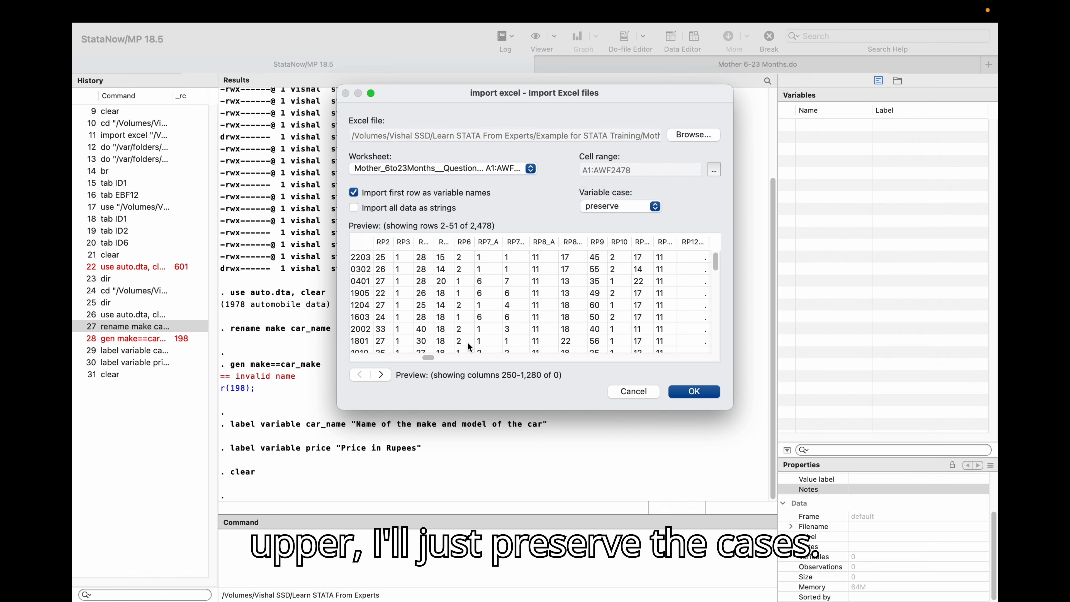
{"action": "left_click_drag", "start_coordinate": [428, 358], "coordinate": [340, 366]}
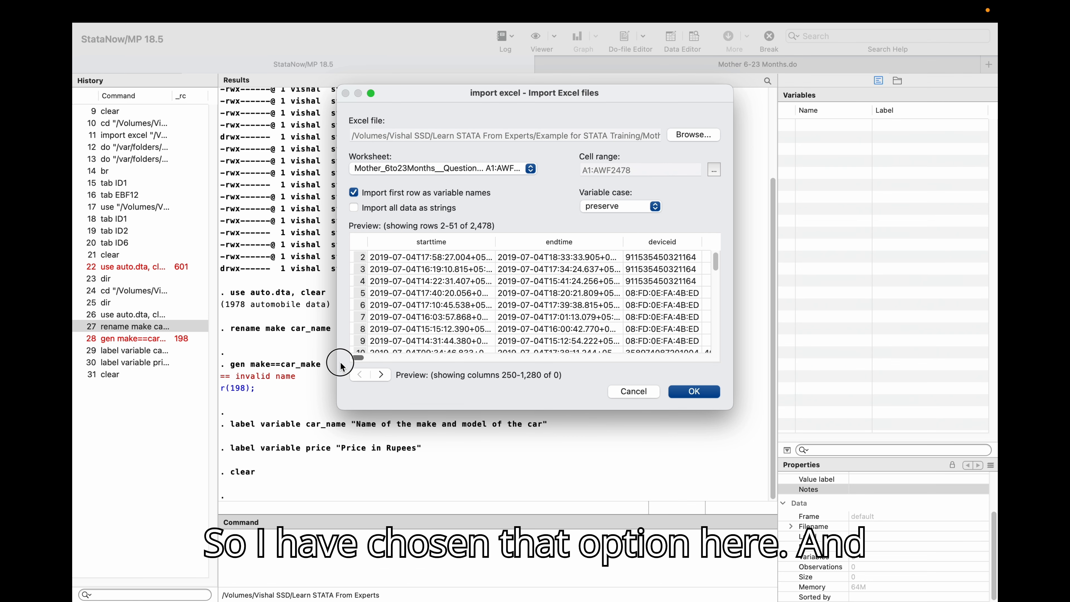
{"action": "left_click", "coordinate": [682, 396]}
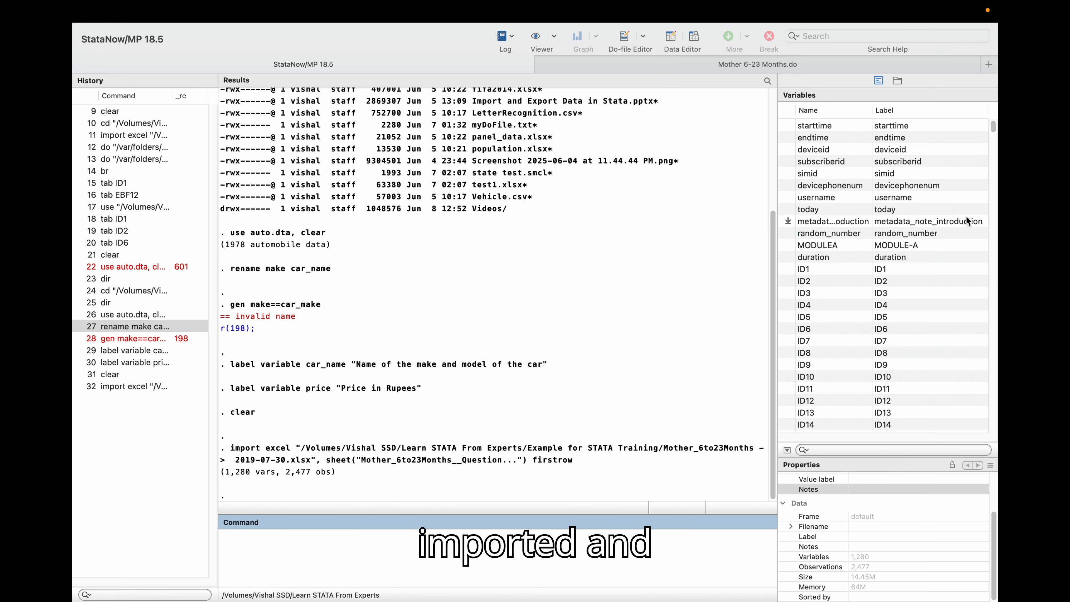
Open the Mother 6-23 Months.do do-file and highlight its first label variable commands.
{"action": "mouse_move", "coordinate": [993, 127]}
{"action": "left_mouse_down"}
{"action": "mouse_move", "coordinate": [993, 434]}
{"action": "mouse_move", "coordinate": [993, 126]}
{"action": "left_mouse_up"}
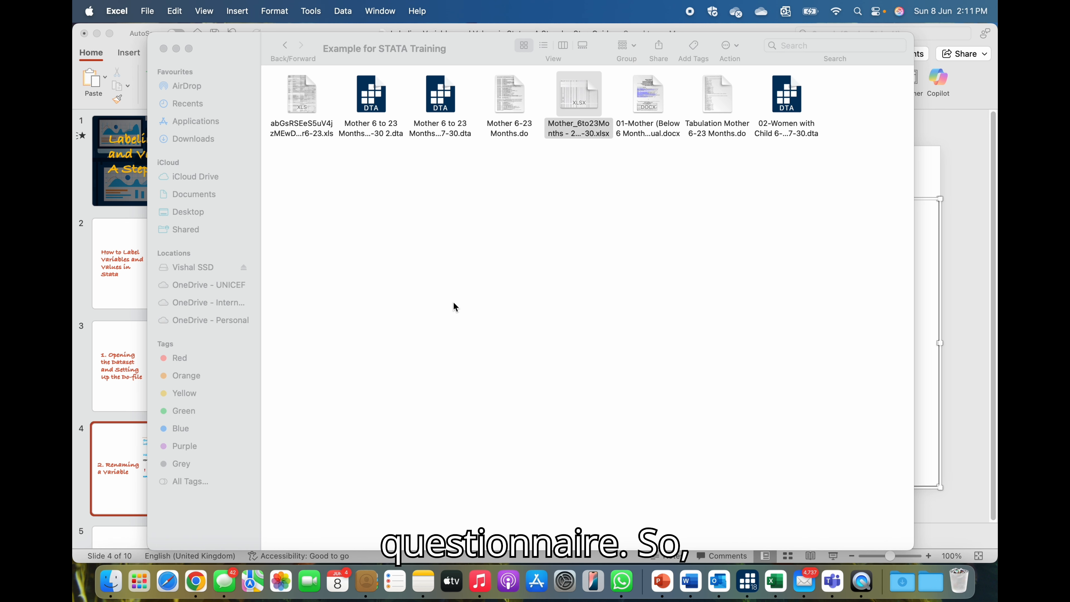
{"action": "double_click", "coordinate": [507, 95]}
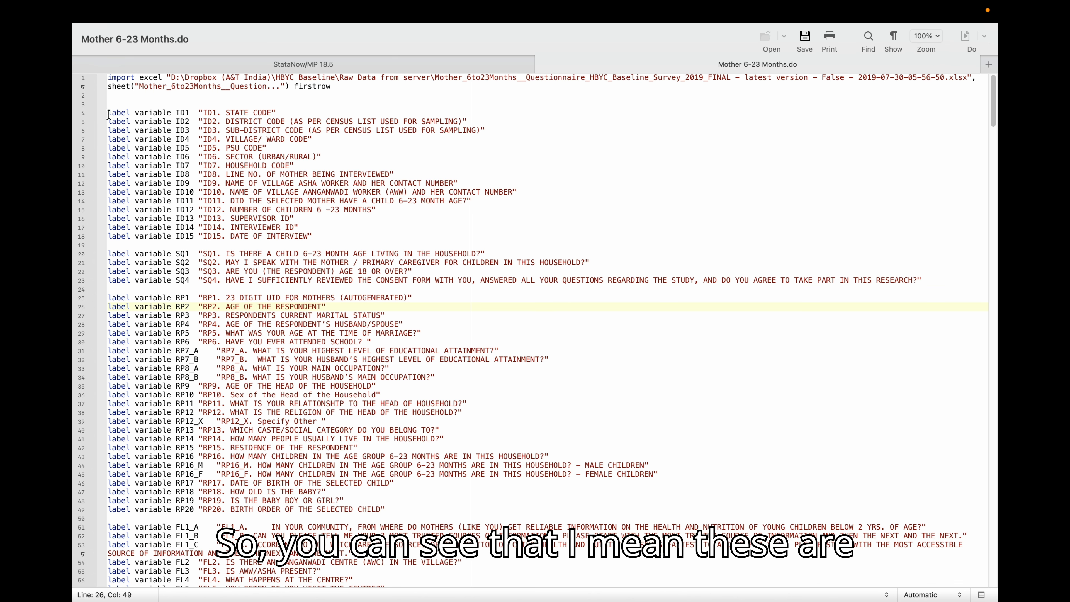
{"action": "left_click_drag", "start_coordinate": [109, 113], "coordinate": [286, 122]}
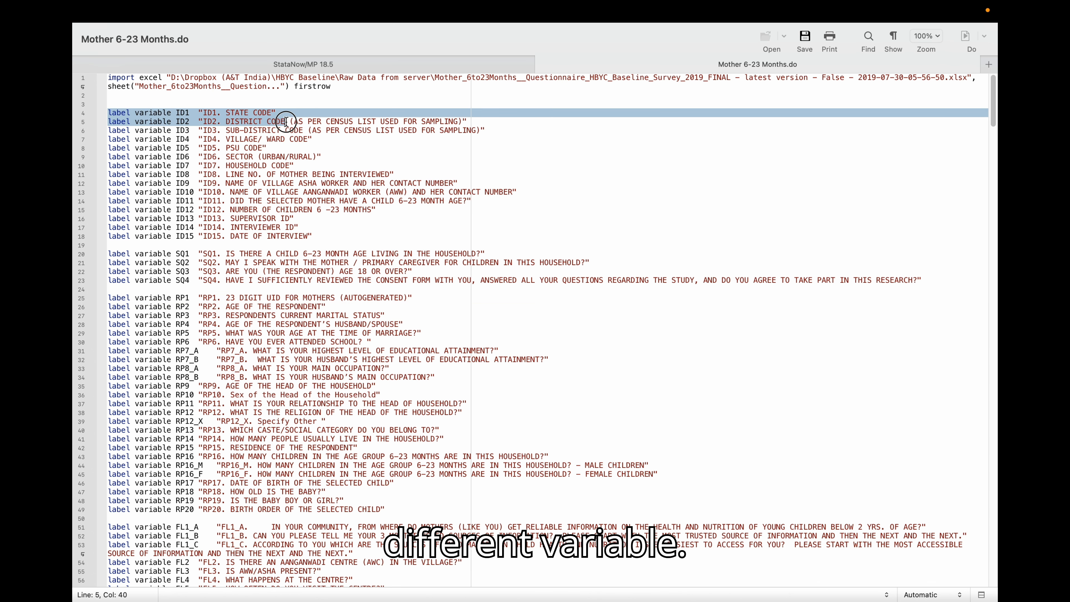
{"action": "left_click", "coordinate": [176, 113]}
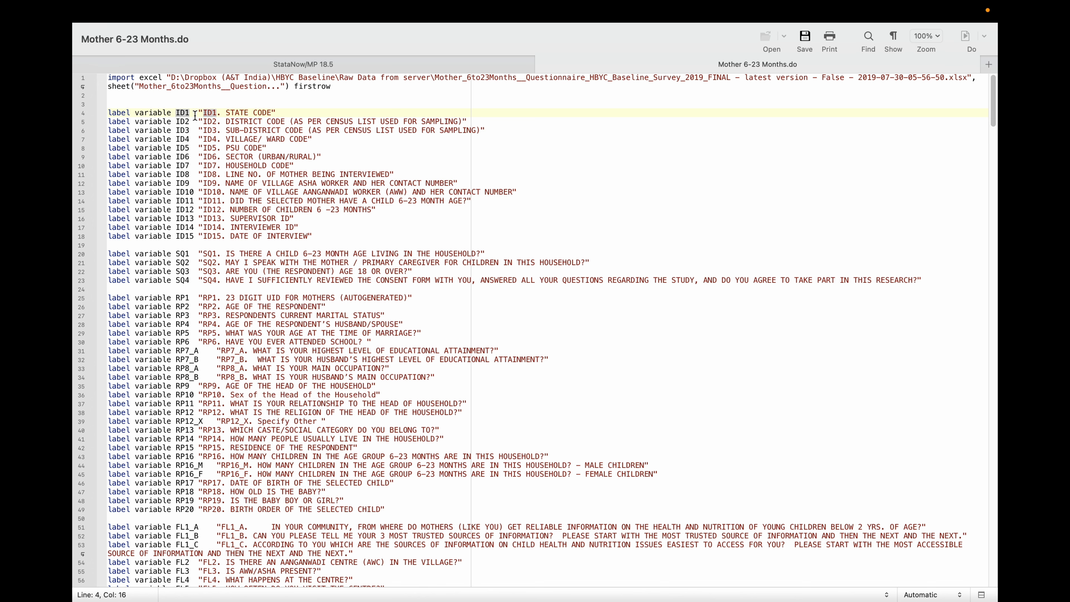
Scroll through the do-file to review the label variable commands for every questionnaire section.
{"action": "scroll", "coordinate": [278, 235], "scroll_direction": "down", "scroll_amount": 2}
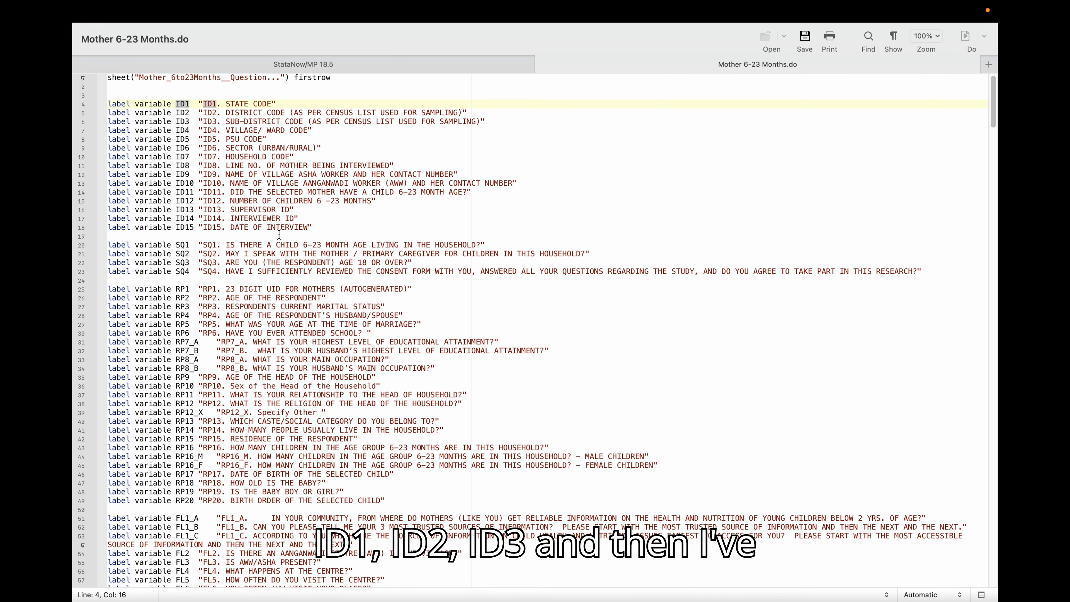
{"action": "scroll", "coordinate": [265, 215], "scroll_direction": "up", "scroll_amount": 2}
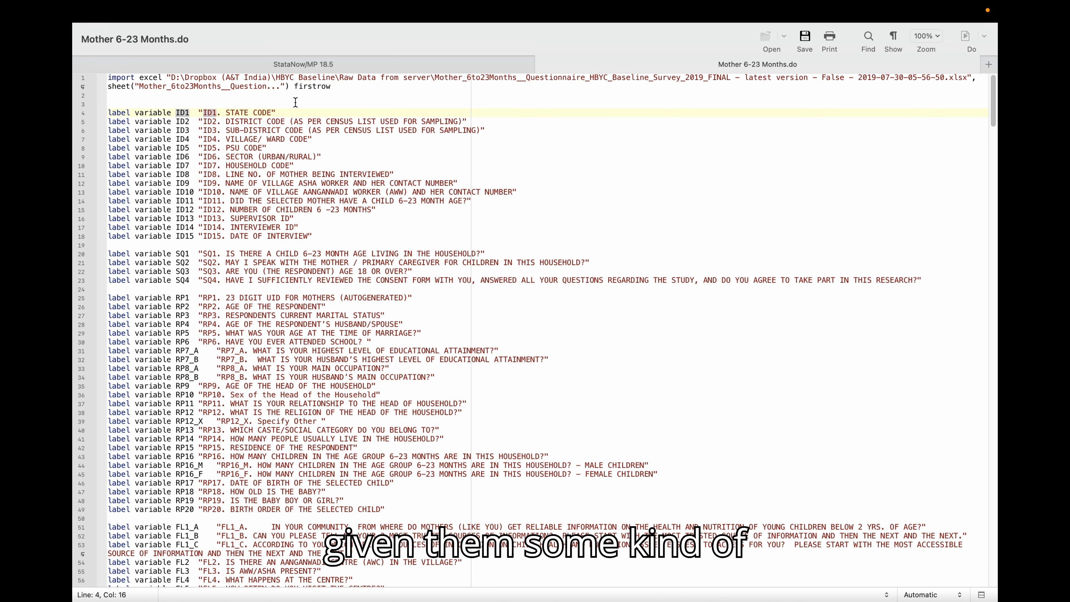
{"action": "scroll", "coordinate": [294, 331], "scroll_direction": "down", "scroll_amount": 5}
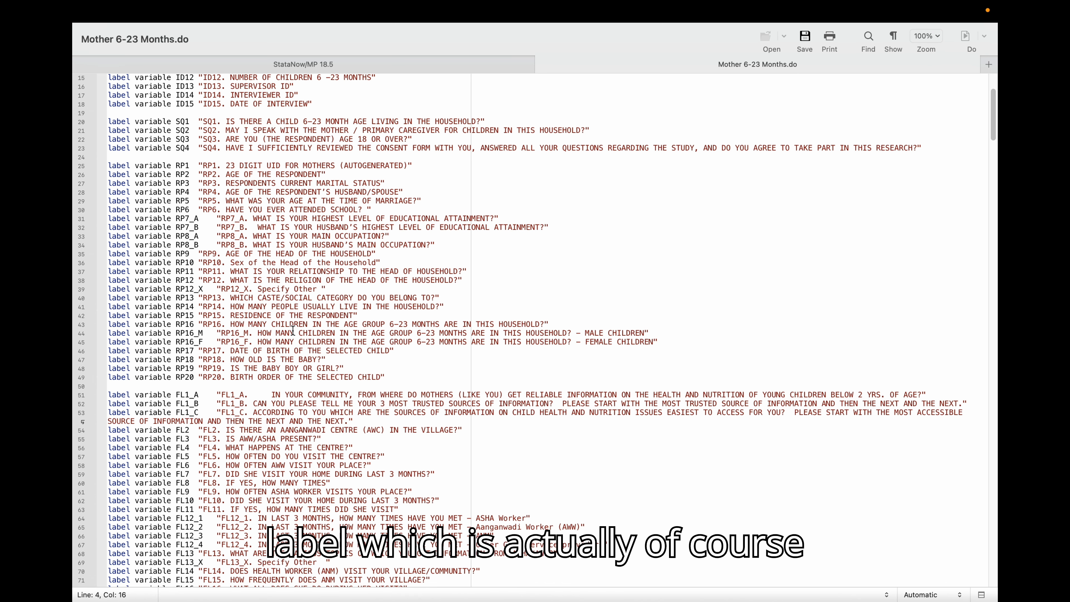
{"action": "scroll", "coordinate": [294, 332], "scroll_direction": "down", "scroll_amount": 12}
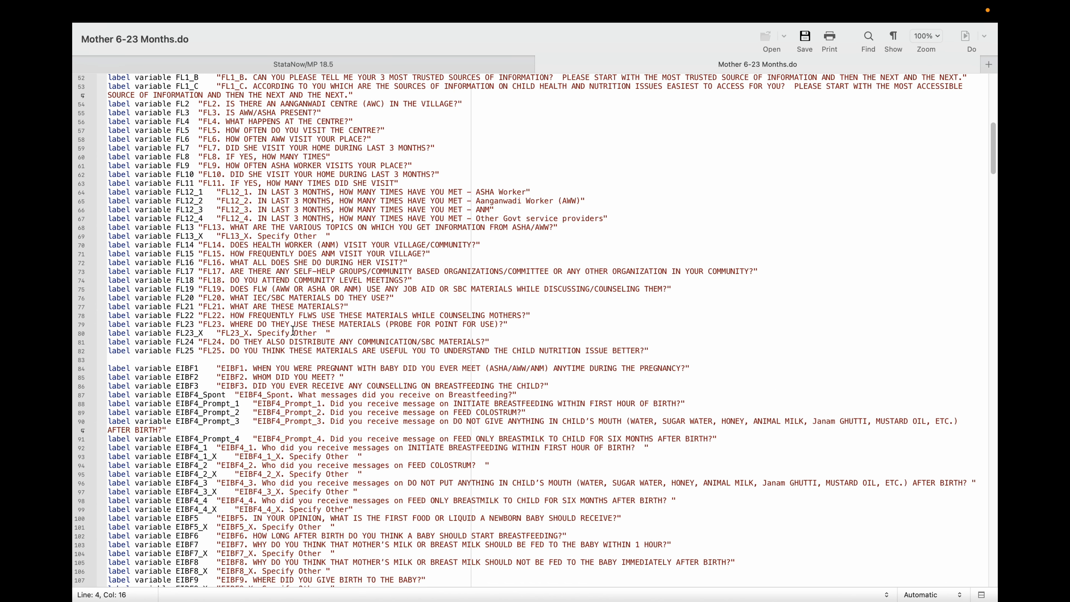
{"action": "scroll", "coordinate": [294, 331], "scroll_direction": "down", "scroll_amount": 20}
{"action": "scroll", "coordinate": [294, 331], "scroll_direction": "down", "scroll_amount": 20}
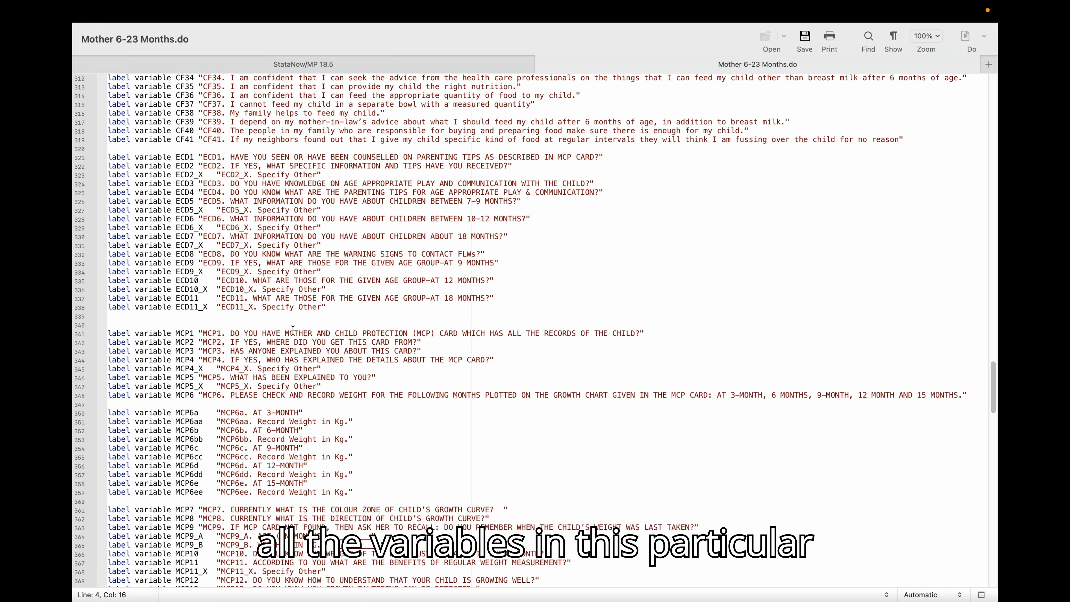
{"action": "scroll", "coordinate": [294, 331], "scroll_direction": "down", "scroll_amount": 20}
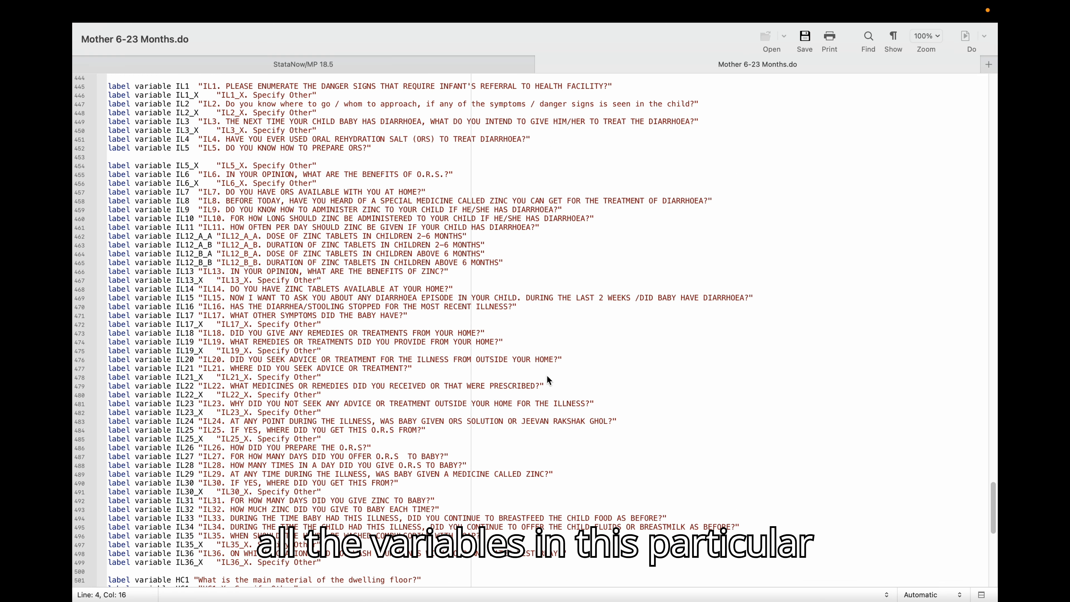
{"action": "scroll", "coordinate": [550, 380], "scroll_direction": "down", "scroll_amount": 17}
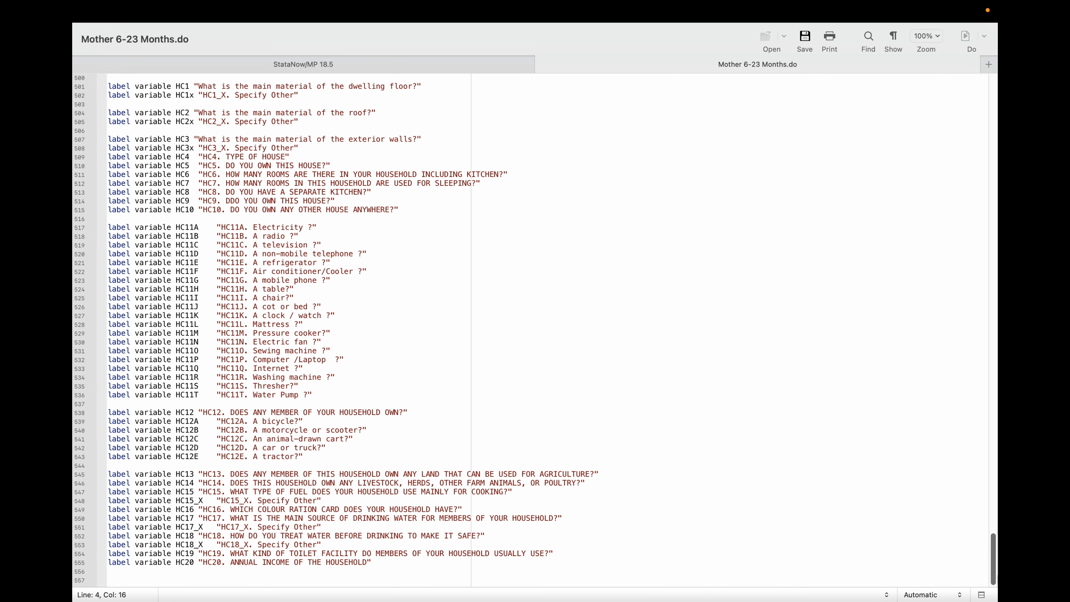
Select every label variable command from line 4 to the end of the do-file and run the selection.
{"action": "left_click_drag", "start_coordinate": [992, 570], "coordinate": [992, 92]}
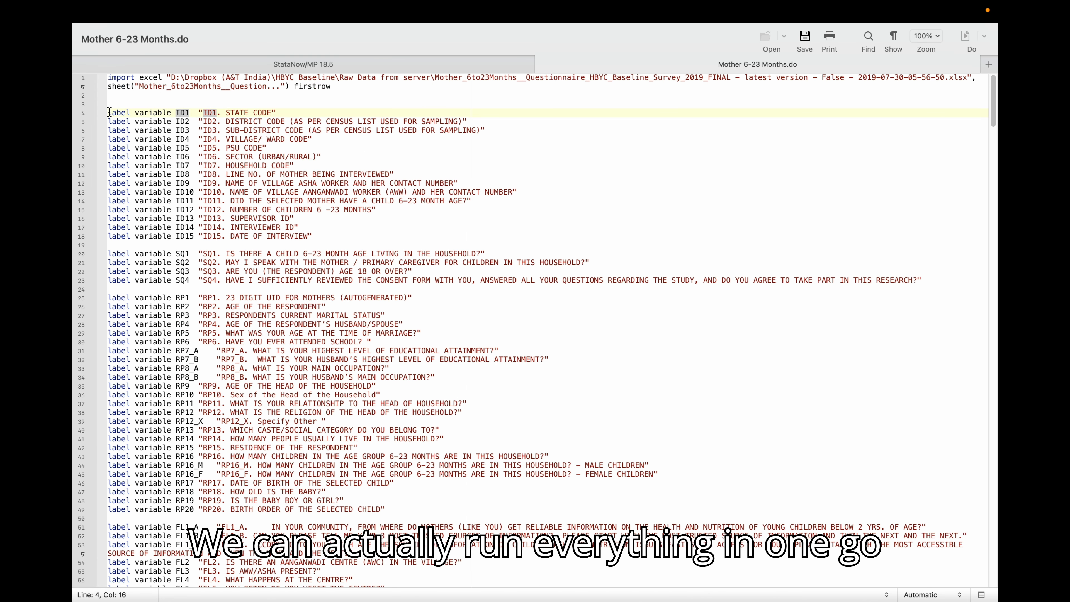
{"action": "left_click_drag", "start_coordinate": [107, 113], "coordinate": [370, 570]}
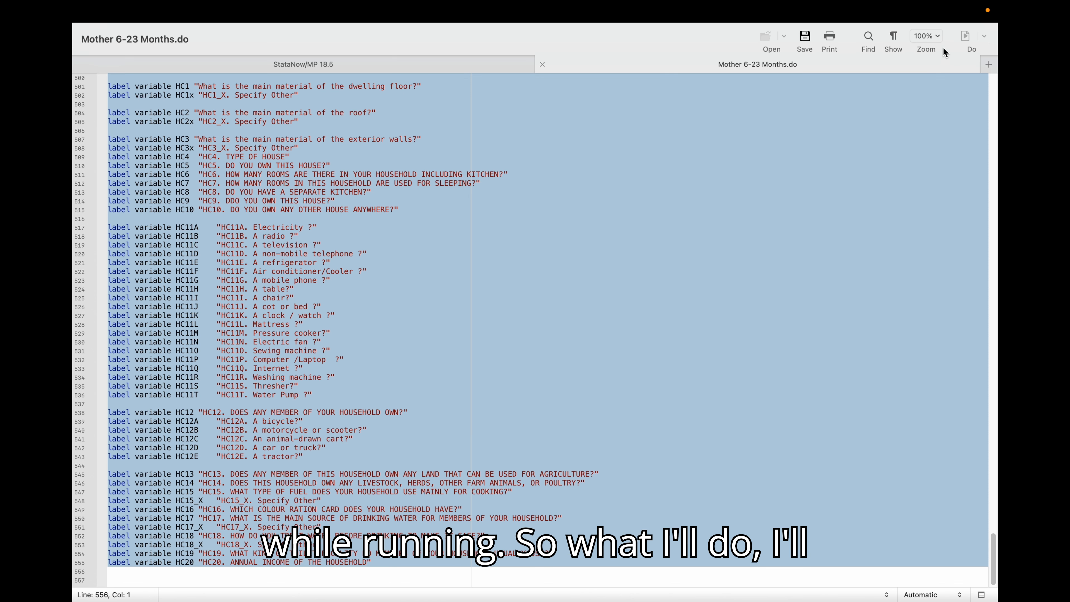
{"action": "left_click", "coordinate": [965, 35]}
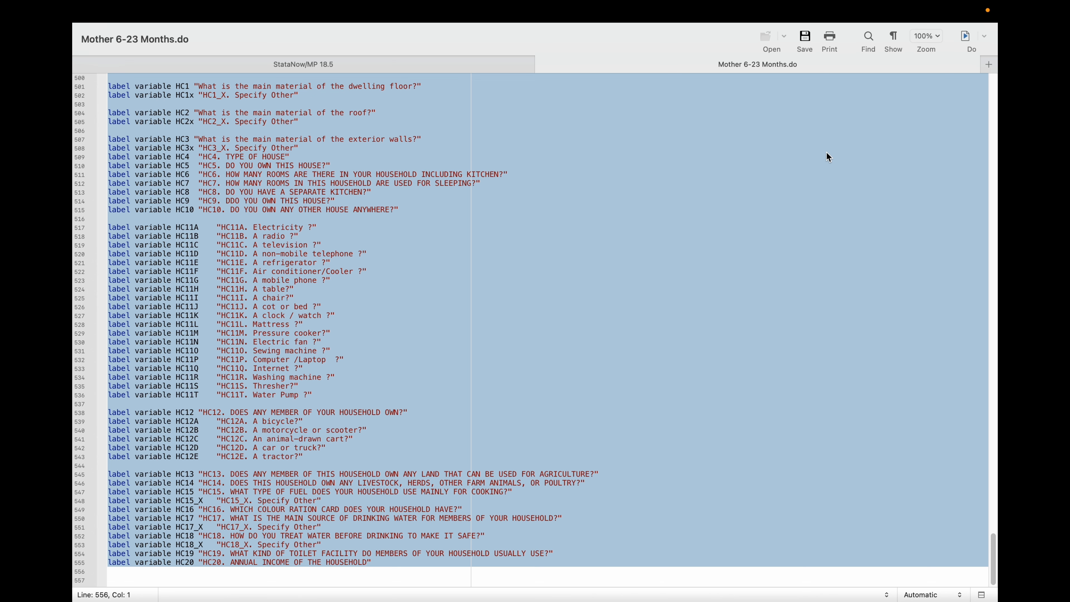
Switch to the main Stata window and browse the Variables list to check the newly applied labels.
{"action": "left_click", "coordinate": [394, 59]}
{"action": "scroll", "coordinate": [919, 310], "scroll_direction": "down", "scroll_amount": 5}
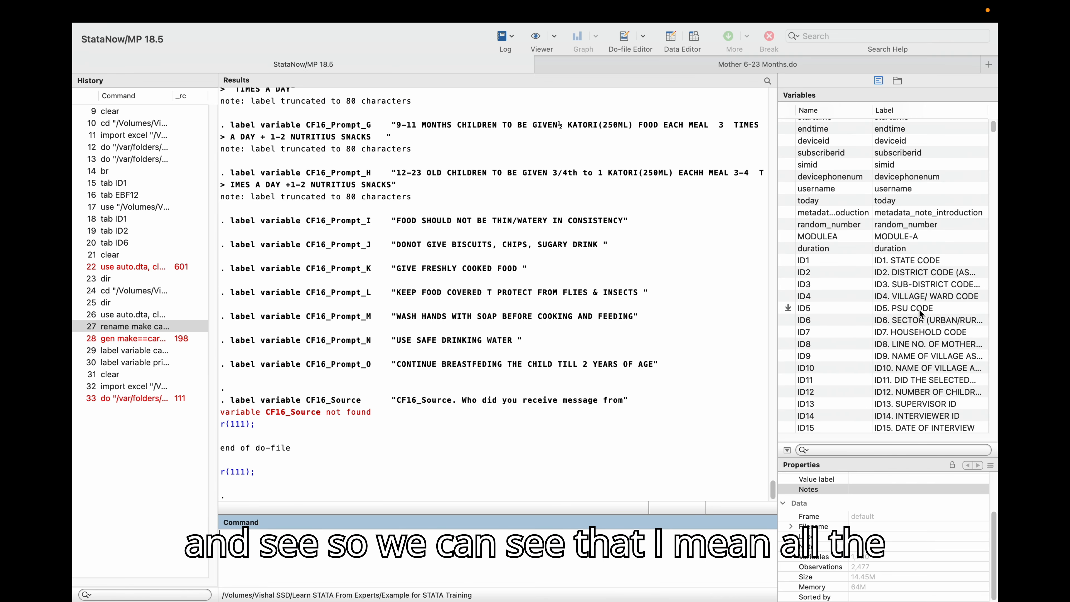
{"action": "scroll", "coordinate": [876, 269], "scroll_direction": "down", "scroll_amount": 15}
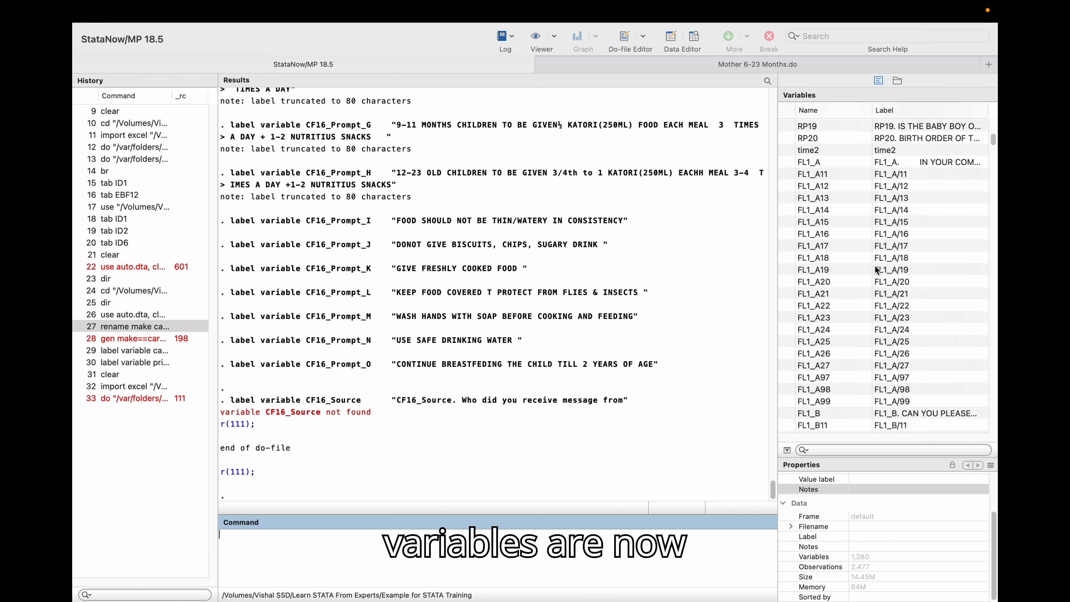
{"action": "scroll", "coordinate": [876, 270], "scroll_direction": "down", "scroll_amount": 20}
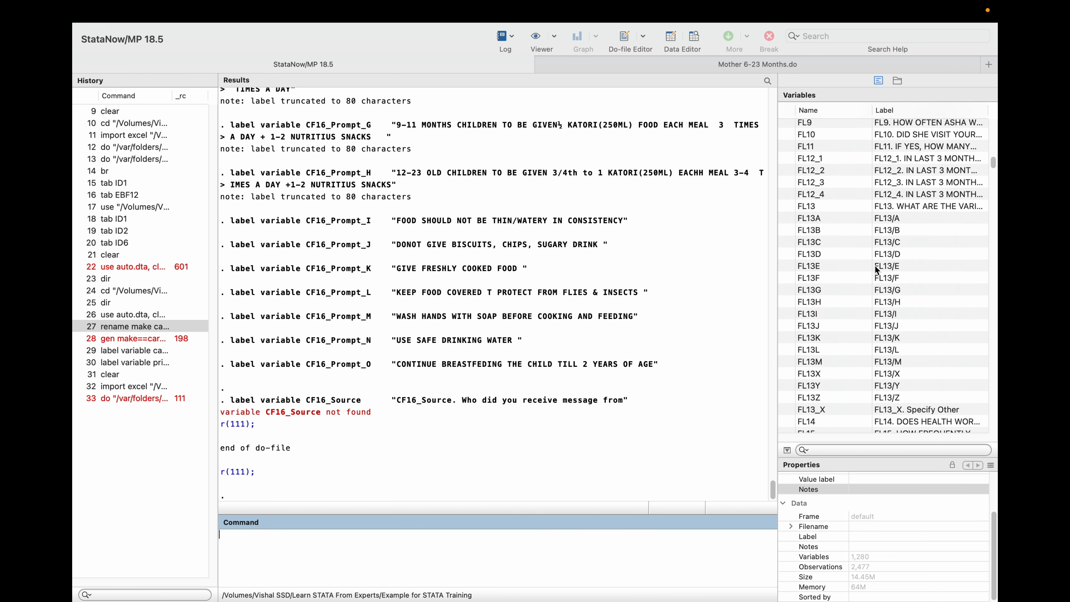
{"action": "scroll", "coordinate": [882, 271], "scroll_direction": "down", "scroll_amount": 20}
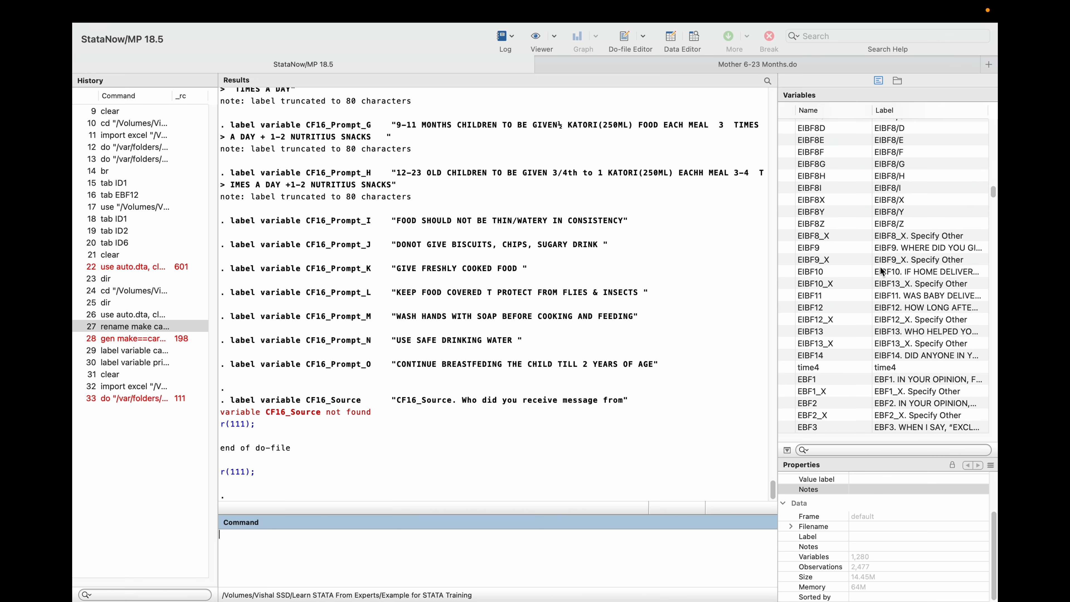
{"action": "scroll", "coordinate": [882, 271], "scroll_direction": "down", "scroll_amount": 20}
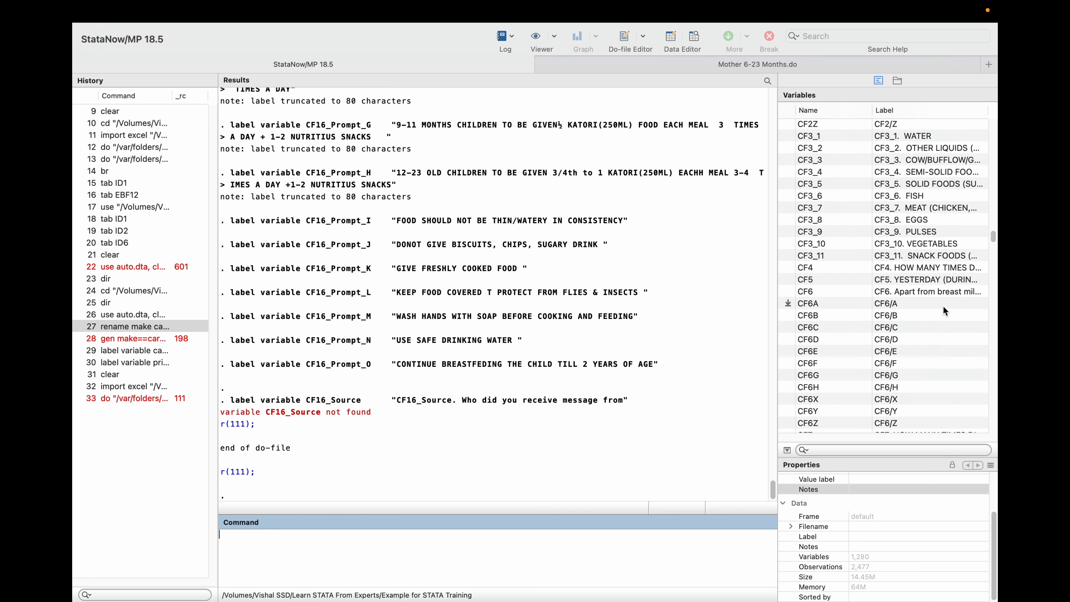
{"action": "mouse_move", "coordinate": [993, 247]}
{"action": "left_mouse_down"}
{"action": "mouse_move", "coordinate": [993, 428]}
{"action": "mouse_move", "coordinate": [993, 238]}
{"action": "left_mouse_up"}
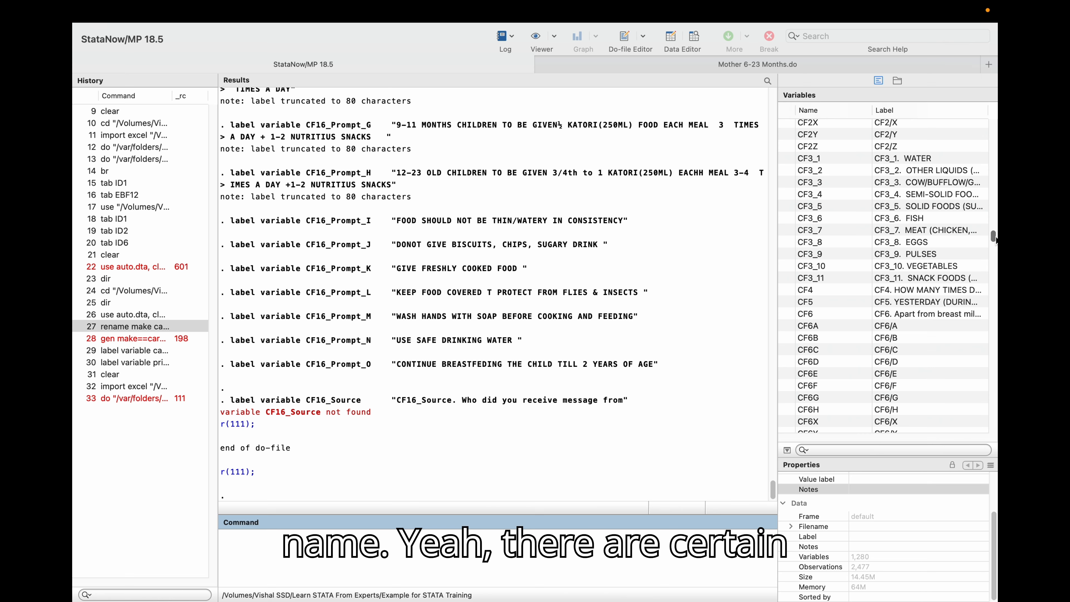
{"action": "left_click_drag", "start_coordinate": [995, 238], "coordinate": [993, 127]}
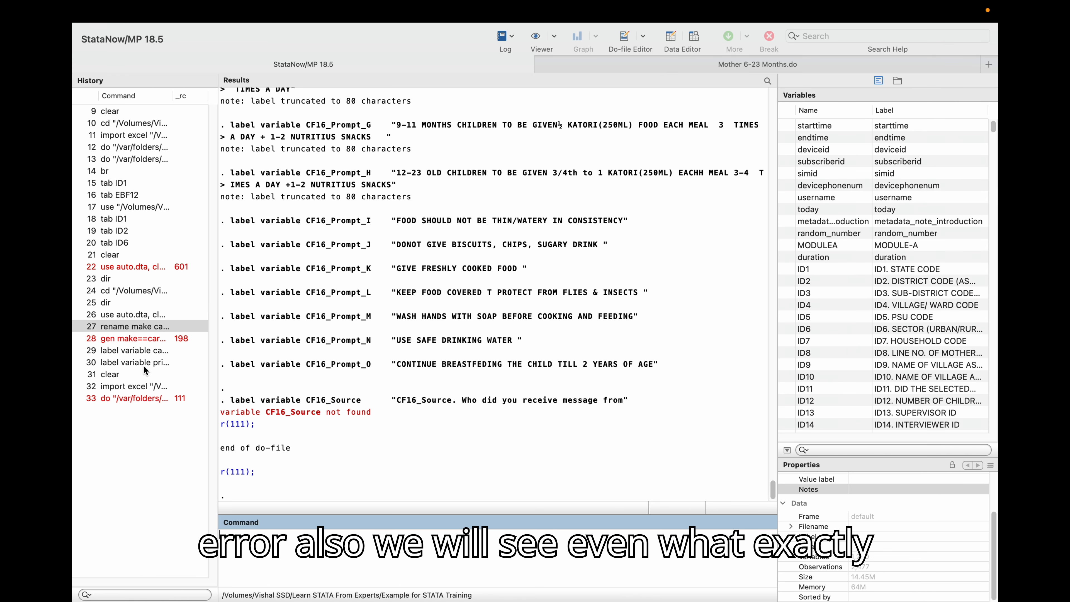
Review the do-file's run output in the Results window, scrolling through the final label commands.
{"action": "left_click", "coordinate": [120, 399]}
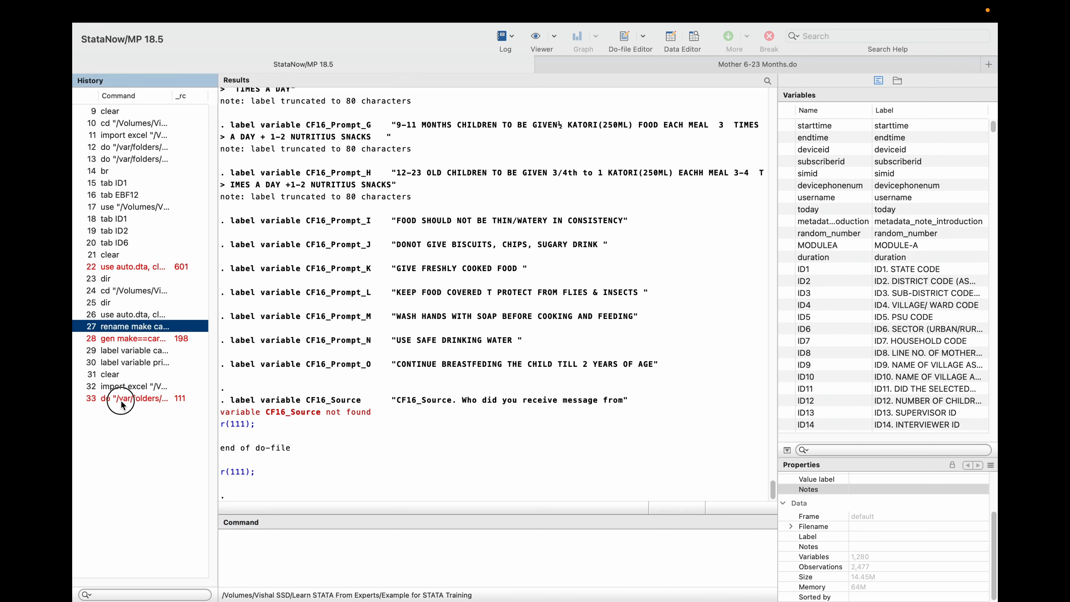
{"action": "left_click", "coordinate": [245, 406]}
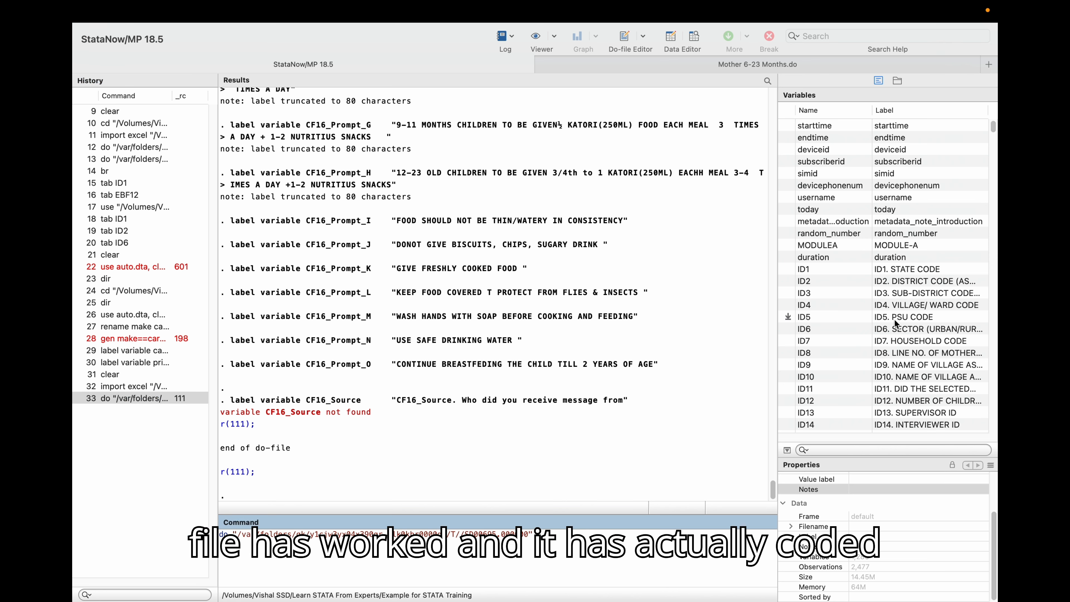
{"action": "scroll", "coordinate": [895, 320], "scroll_direction": "down", "scroll_amount": 15}
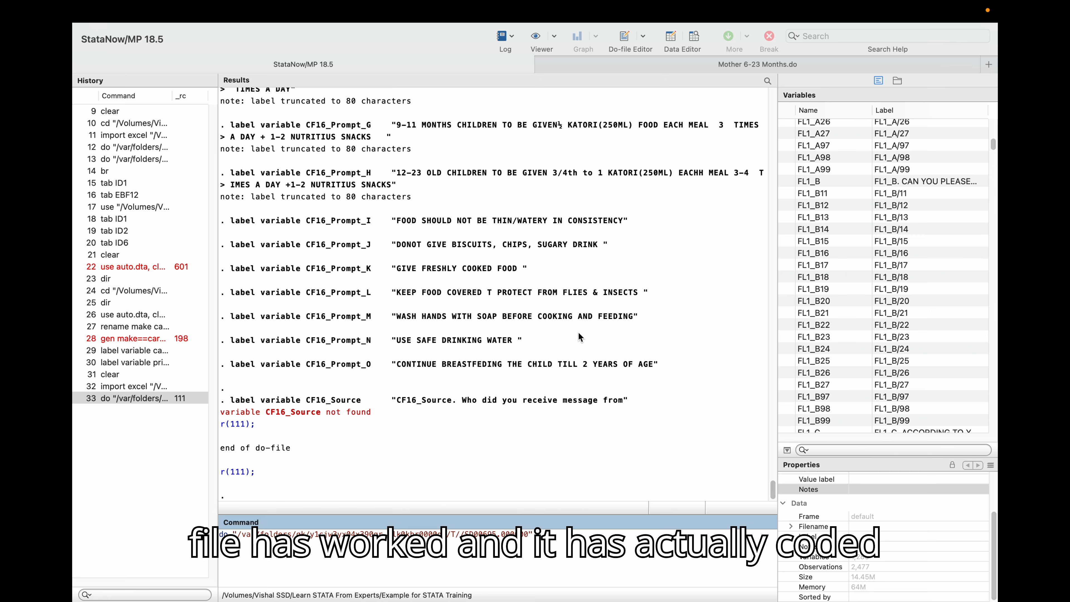
{"action": "scroll", "coordinate": [578, 333], "scroll_direction": "up", "scroll_amount": 10}
{"action": "scroll", "coordinate": [579, 333], "scroll_direction": "down", "scroll_amount": 10}
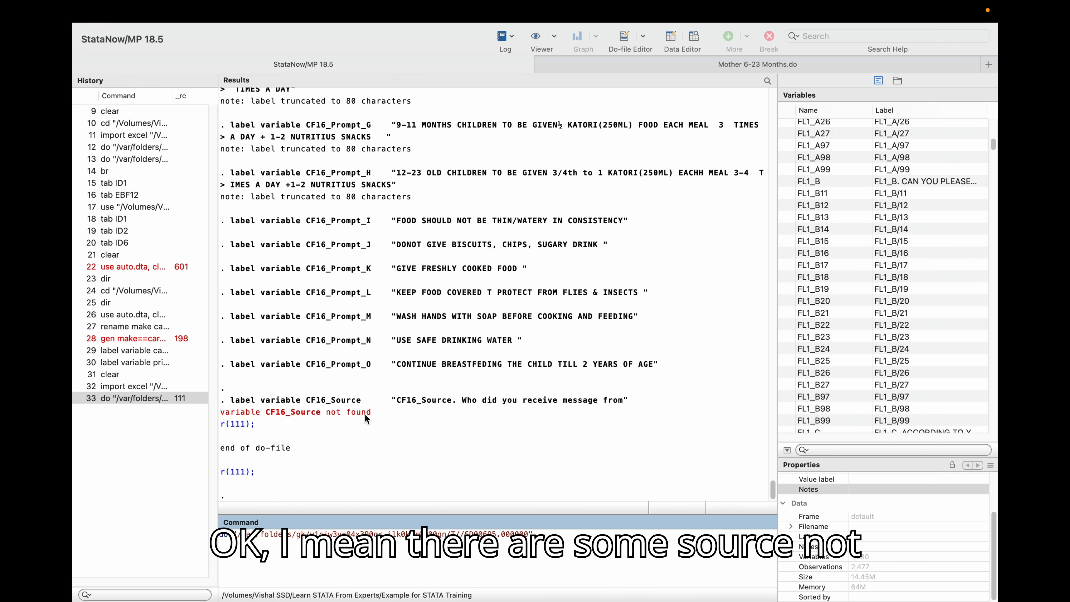
{"action": "scroll", "coordinate": [364, 414], "scroll_direction": "up", "scroll_amount": 10}
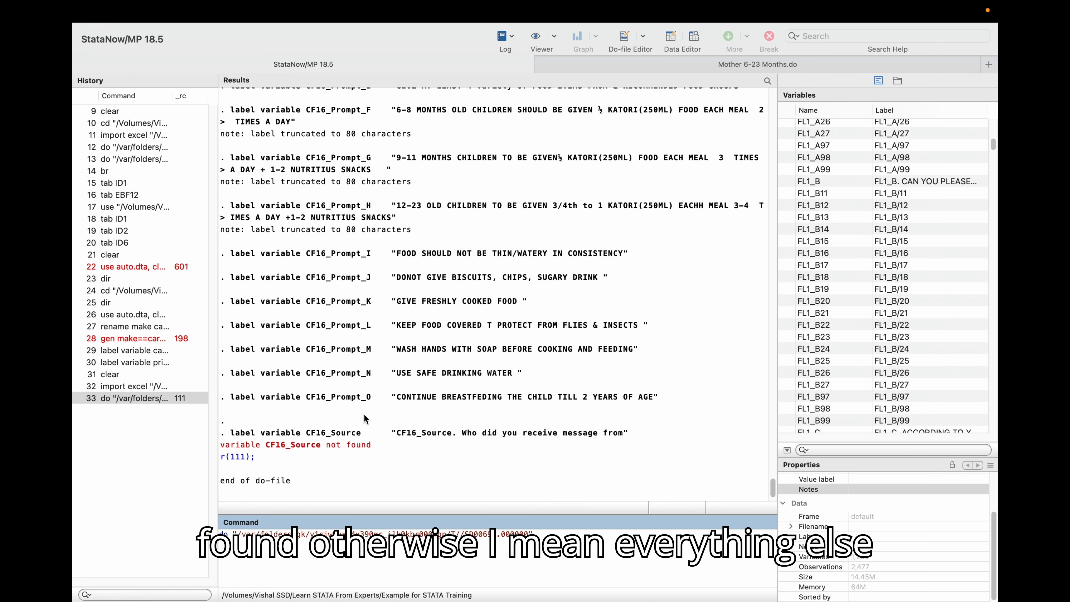
{"action": "scroll", "coordinate": [365, 419], "scroll_direction": "up", "scroll_amount": 5}
{"action": "scroll", "coordinate": [835, 301], "scroll_direction": "up", "scroll_amount": 20}
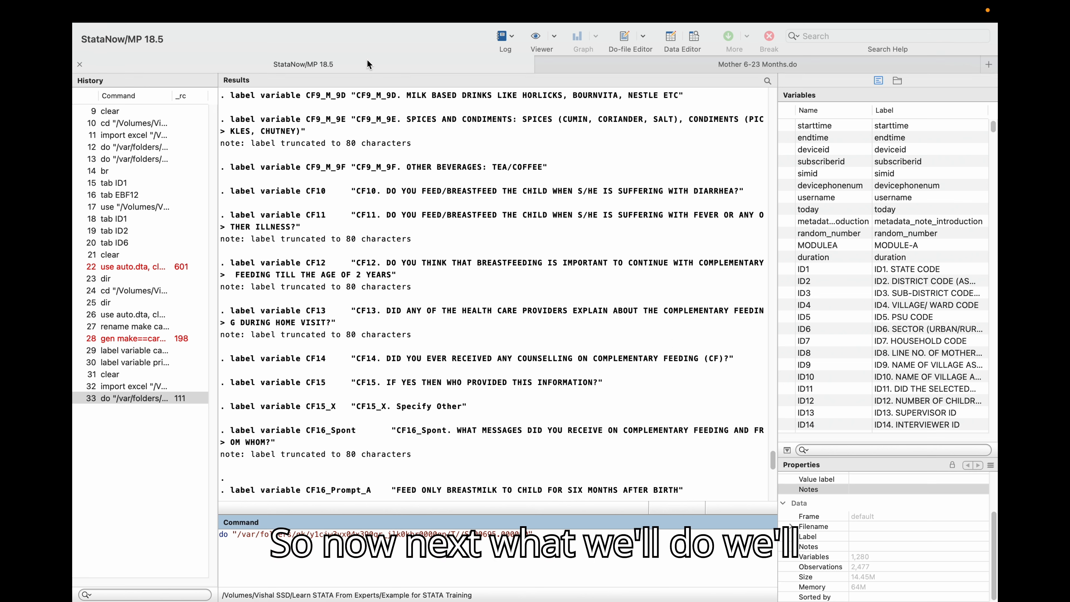
{"action": "left_click", "coordinate": [599, 67]}
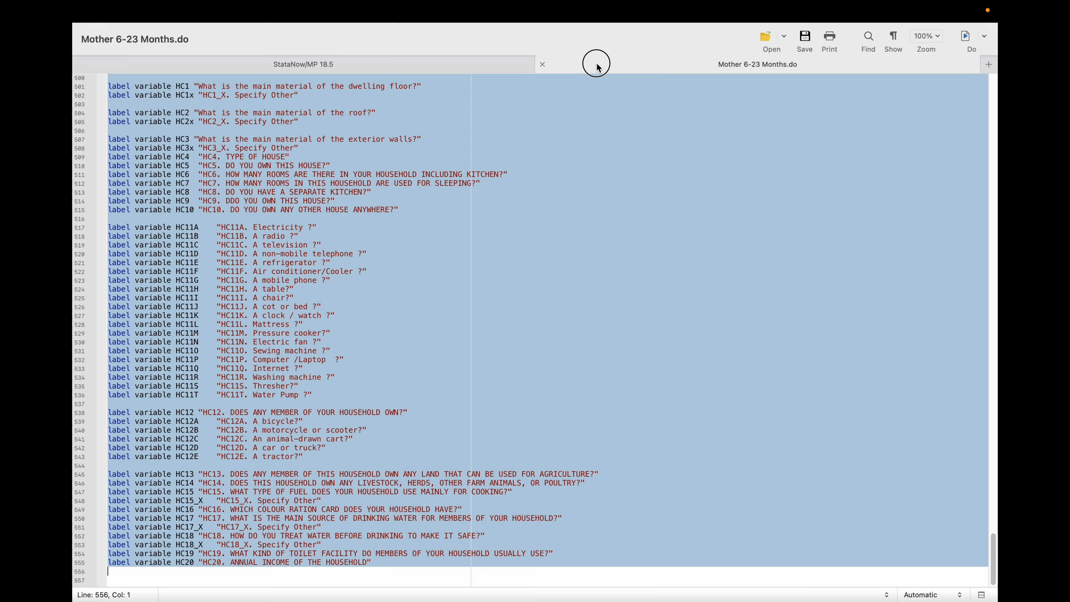
{"action": "left_click", "coordinate": [484, 66]}
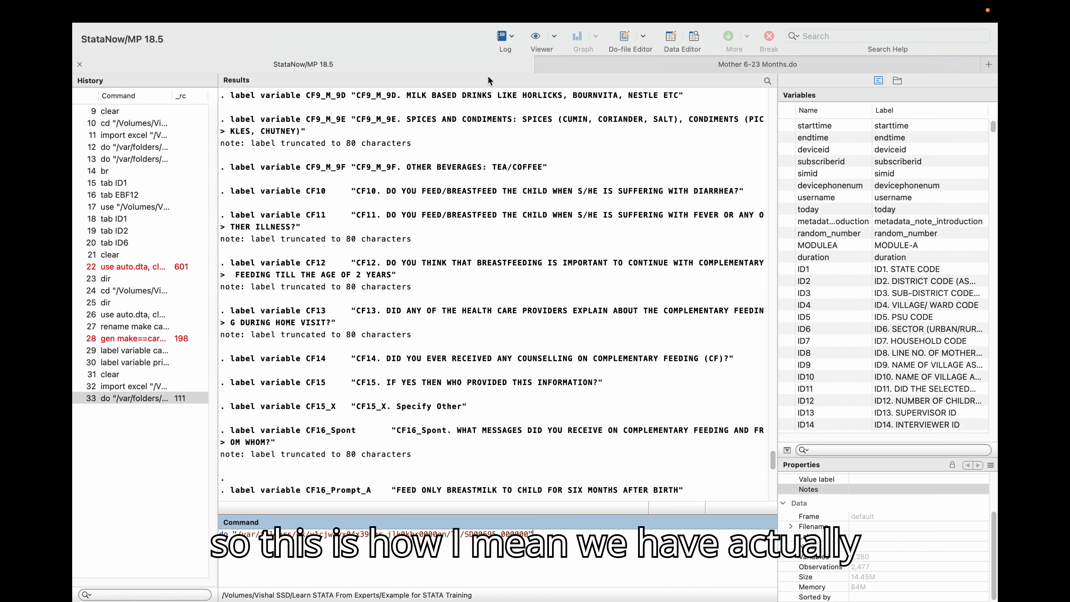
{"action": "left_click", "coordinate": [632, 67]}
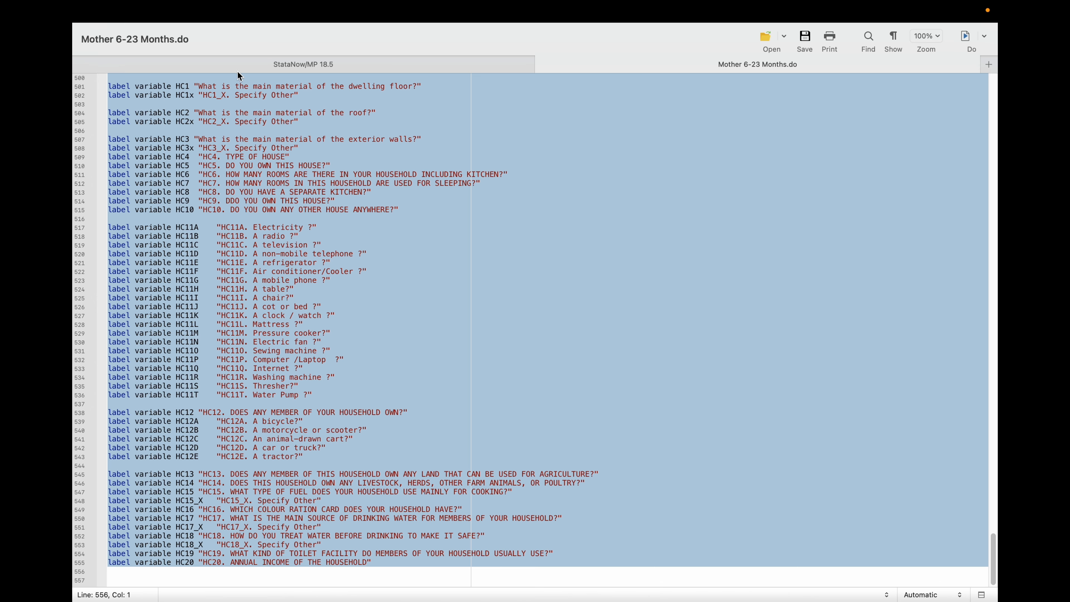
{"action": "left_click", "coordinate": [226, 67]}
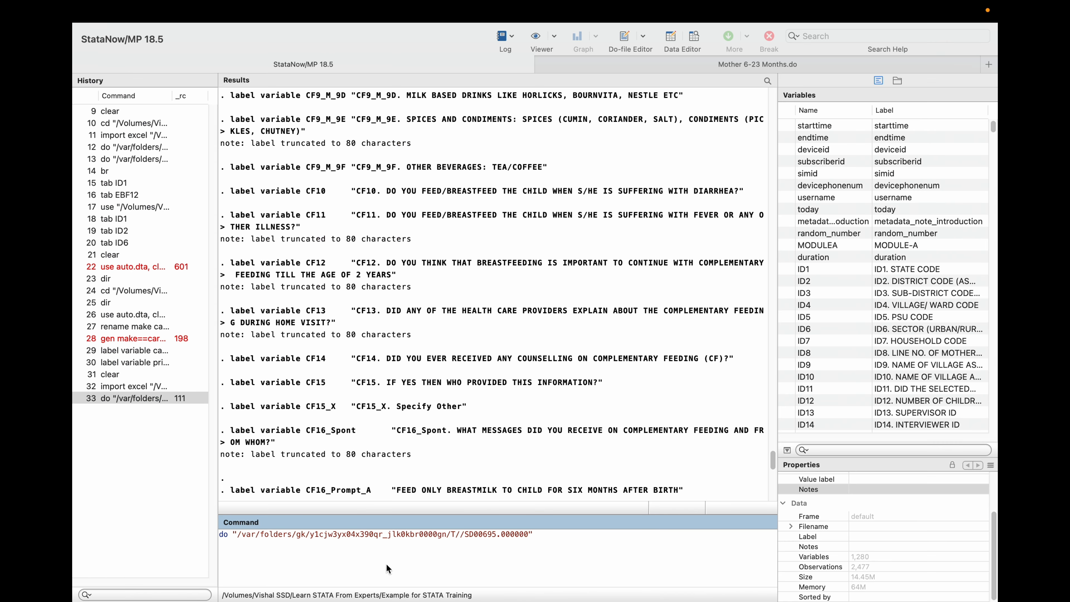
{"action": "key", "text": "Escape"}
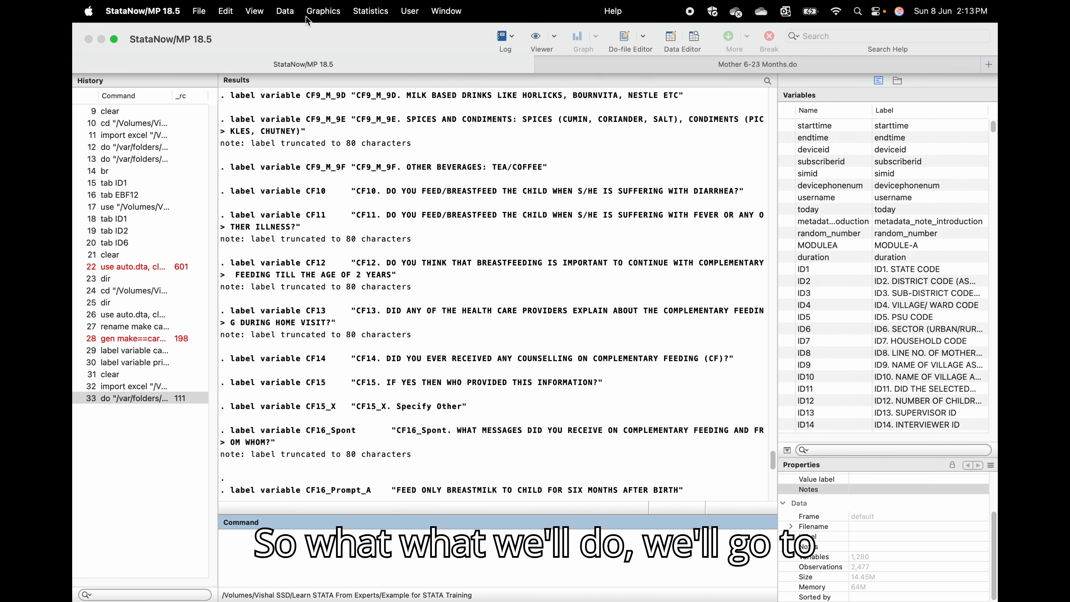
Open the Variables Manager and inspect the properties of variables ID1, ID2 and ID3.
{"action": "left_click", "coordinate": [286, 11]}
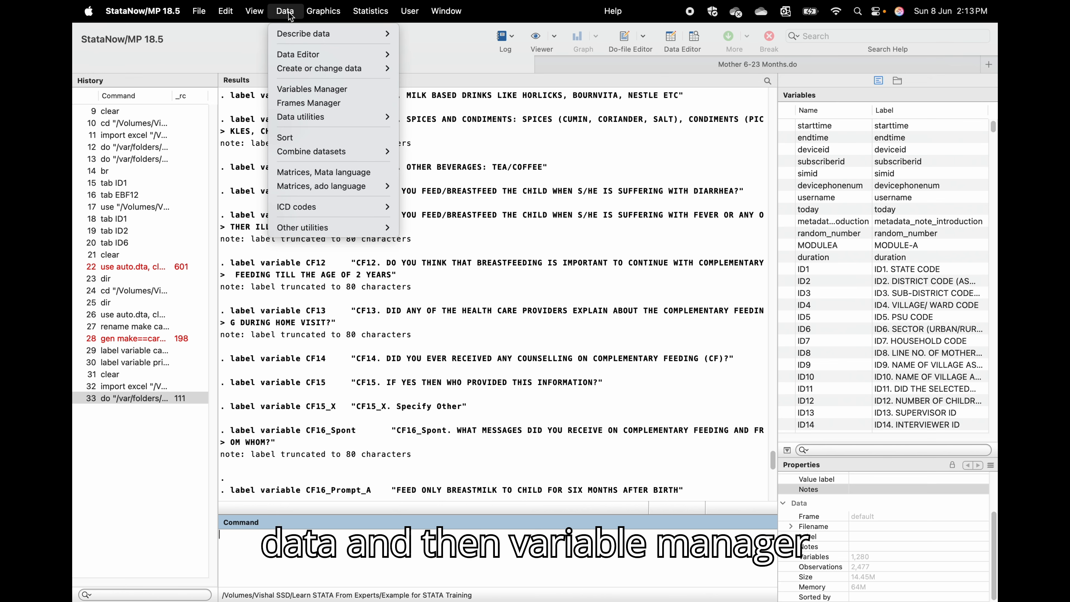
{"action": "left_click", "coordinate": [291, 91]}
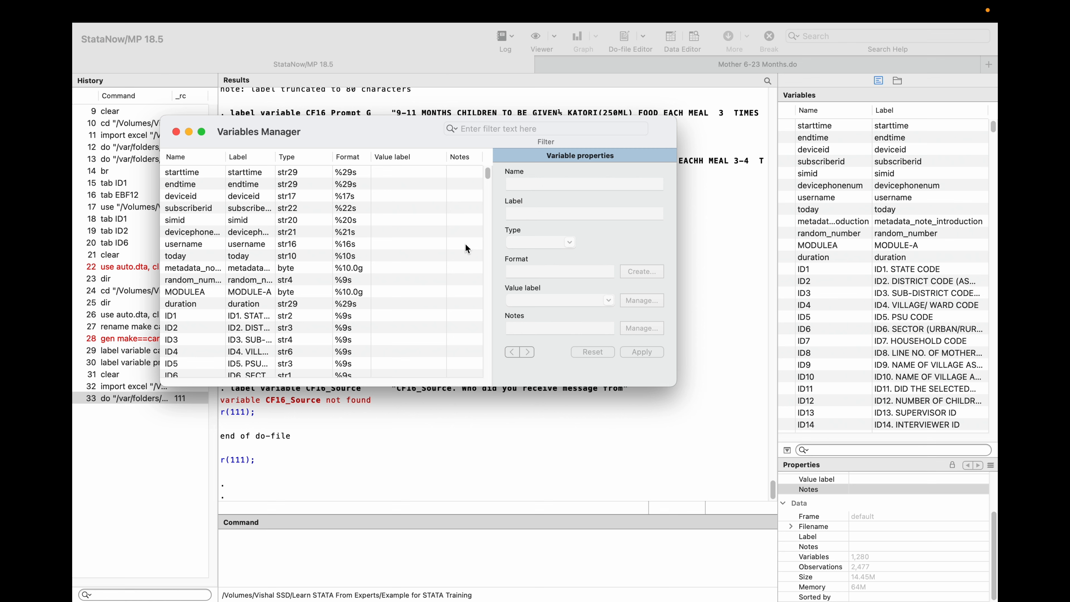
{"action": "scroll", "coordinate": [301, 285], "scroll_direction": "down", "scroll_amount": 2}
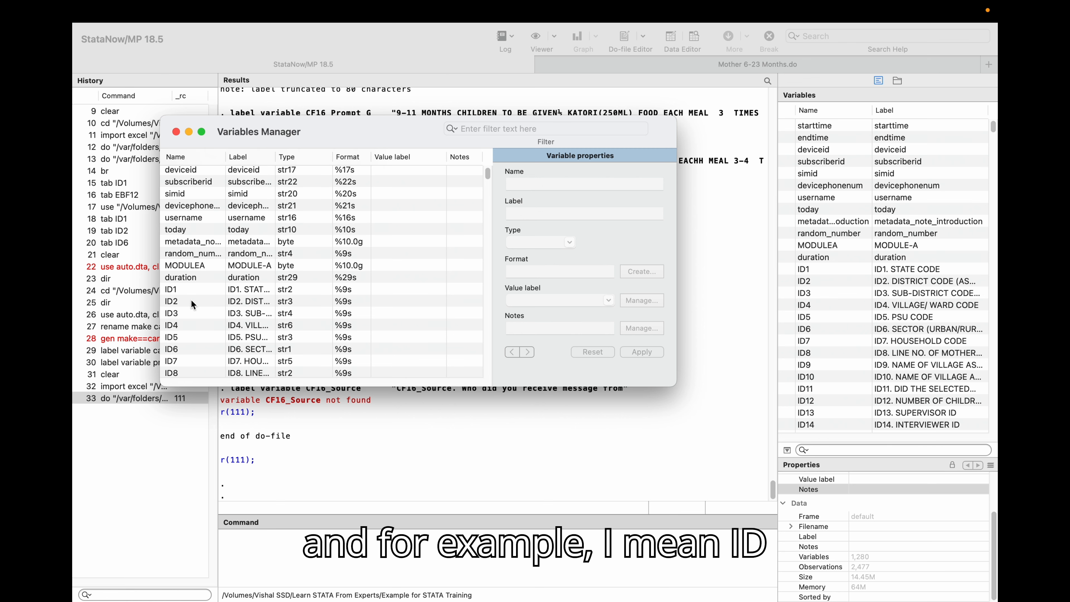
{"action": "scroll", "coordinate": [192, 303], "scroll_direction": "down", "scroll_amount": 1}
{"action": "left_click", "coordinate": [173, 283]}
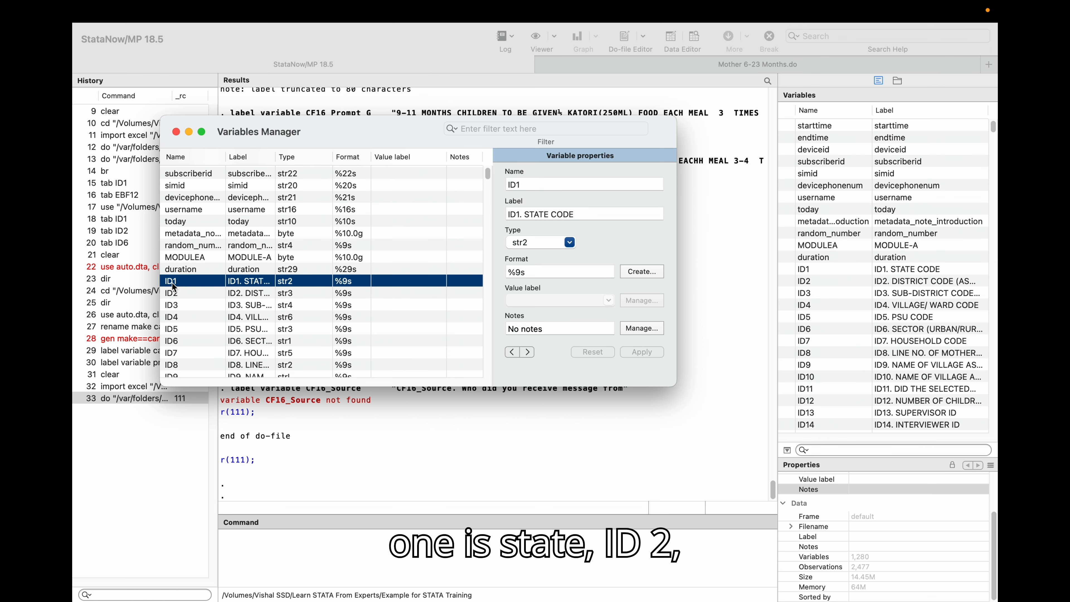
{"action": "left_click", "coordinate": [173, 294]}
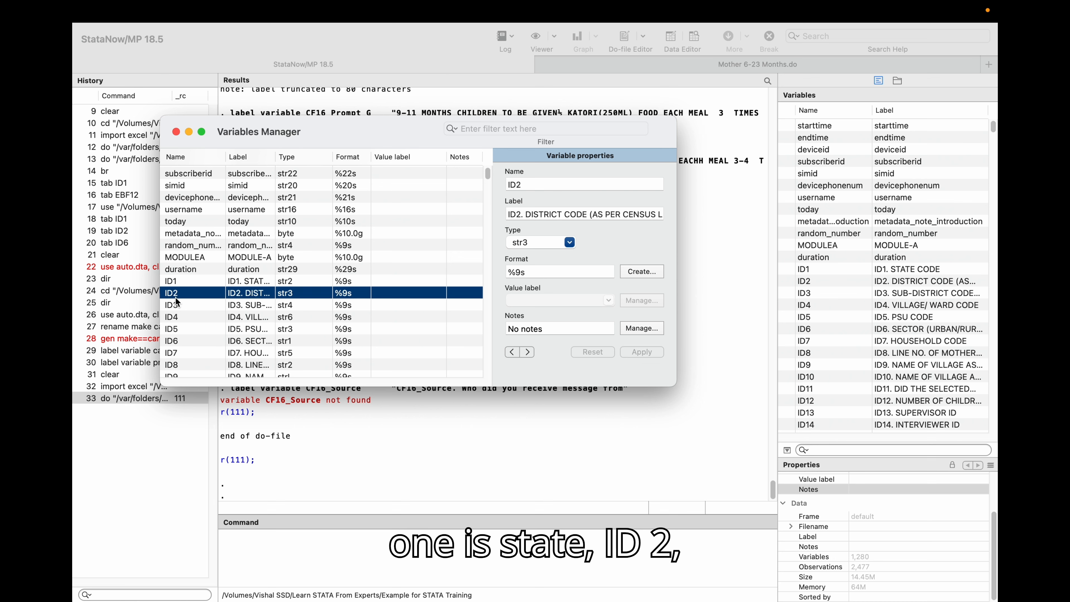
{"action": "left_click", "coordinate": [172, 307]}
{"action": "scroll", "coordinate": [172, 332], "scroll_direction": "down", "scroll_amount": 3}
{"action": "scroll", "coordinate": [171, 333], "scroll_direction": "down", "scroll_amount": 3}
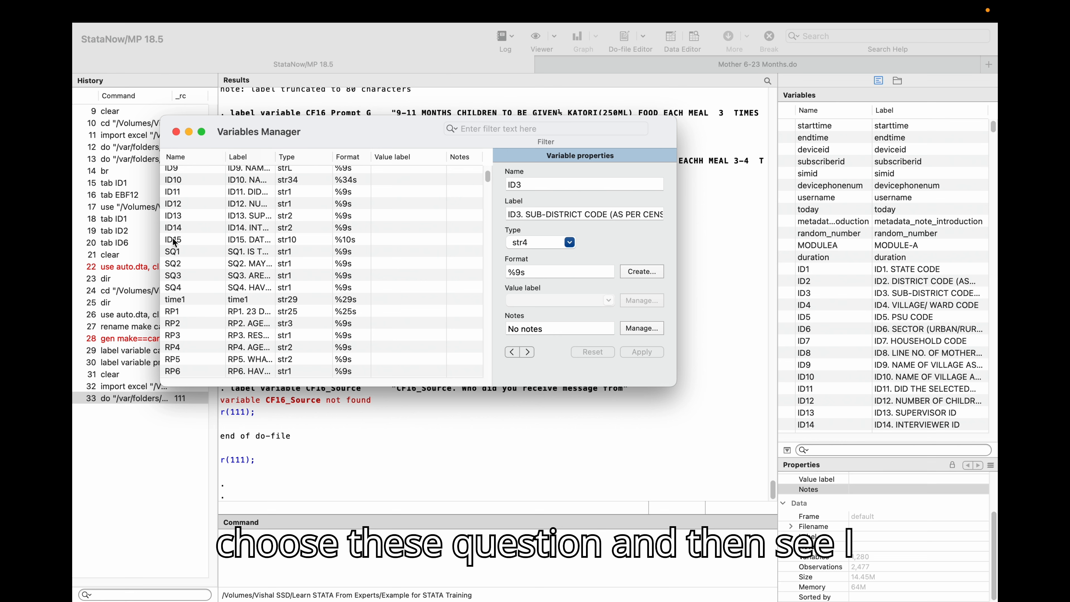
{"action": "scroll", "coordinate": [179, 281], "scroll_direction": "down", "scroll_amount": 3}
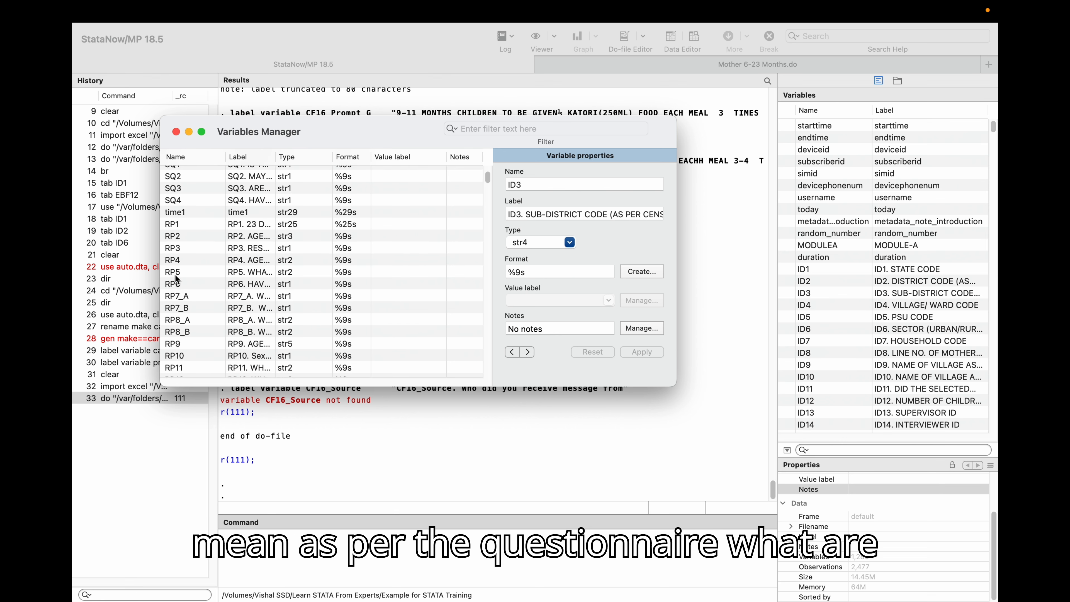
Inspect the properties of RP5 and RP15 in the Variables Manager, including RP15's storage type options.
{"action": "left_click", "coordinate": [176, 277]}
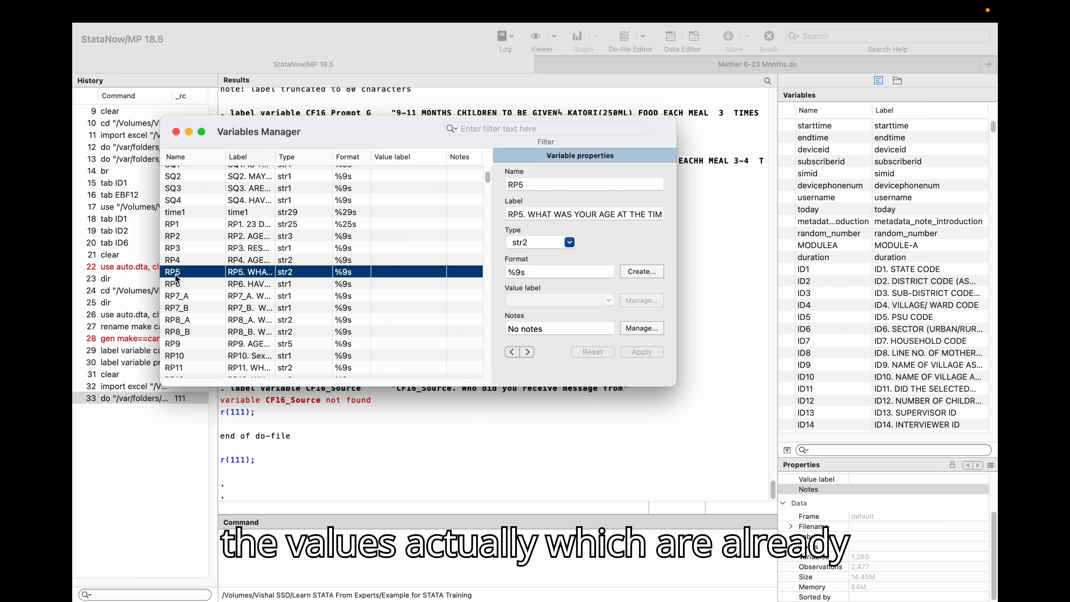
{"action": "scroll", "coordinate": [177, 280], "scroll_direction": "down", "scroll_amount": 4}
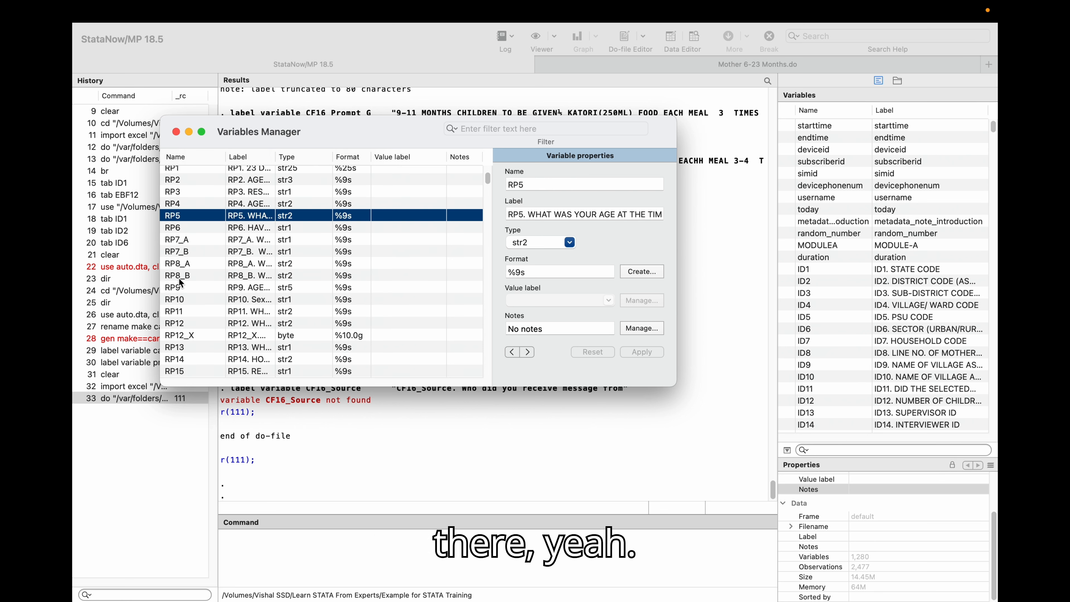
{"action": "scroll", "coordinate": [181, 282], "scroll_direction": "down", "scroll_amount": 2}
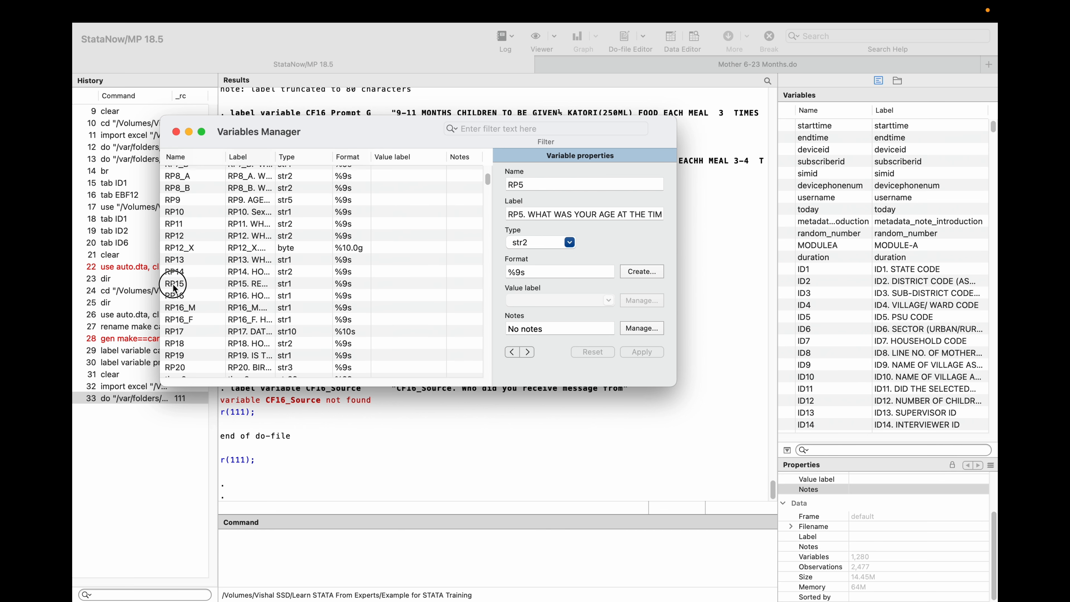
{"action": "left_click", "coordinate": [174, 285]}
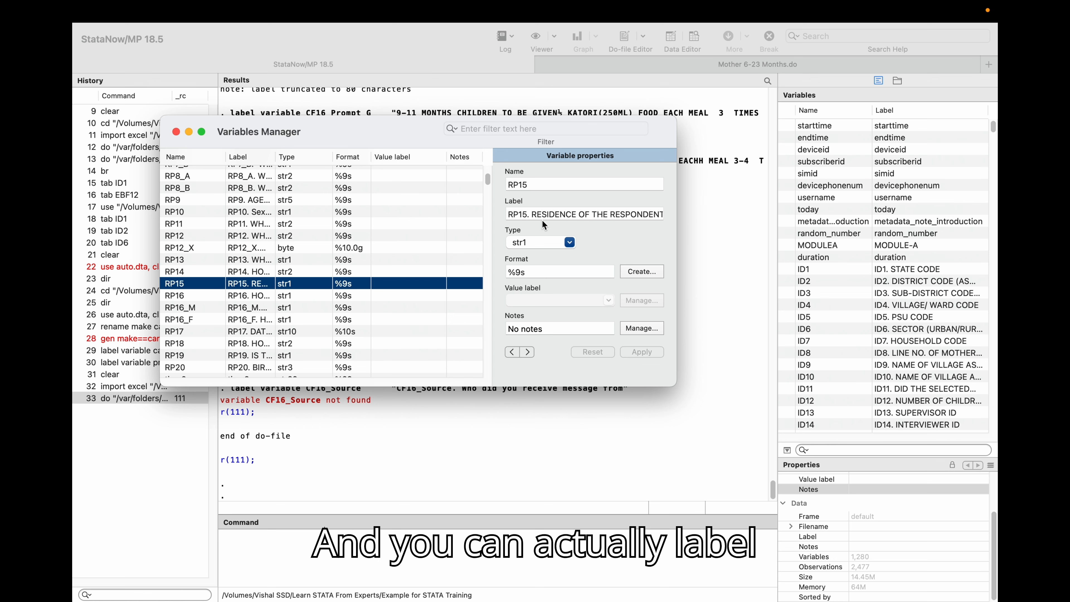
{"action": "left_click", "coordinate": [538, 242]}
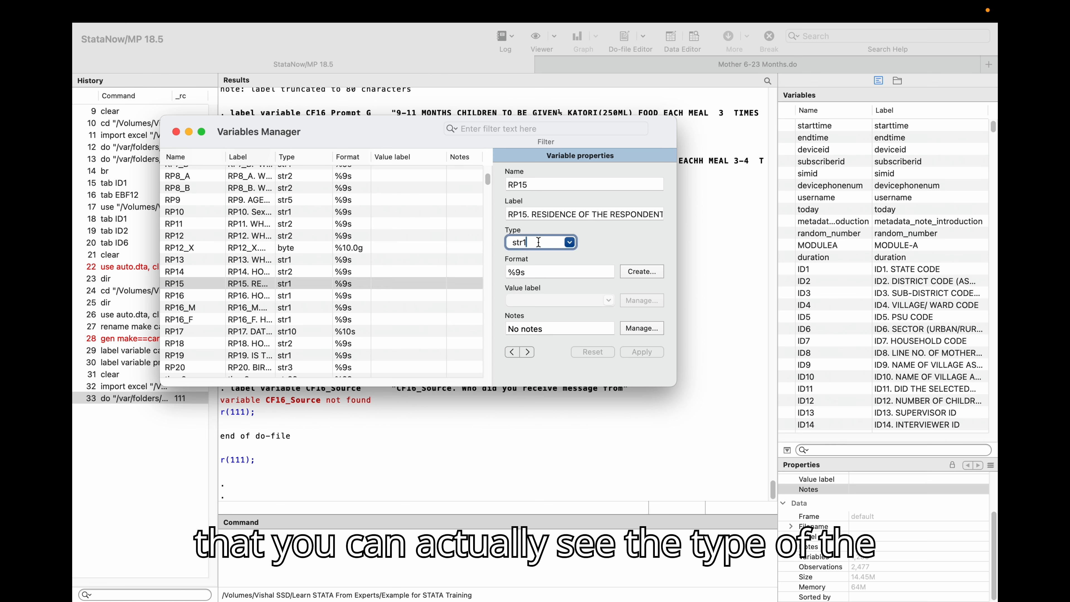
{"action": "left_click", "coordinate": [570, 243]}
{"action": "left_click", "coordinate": [568, 244]}
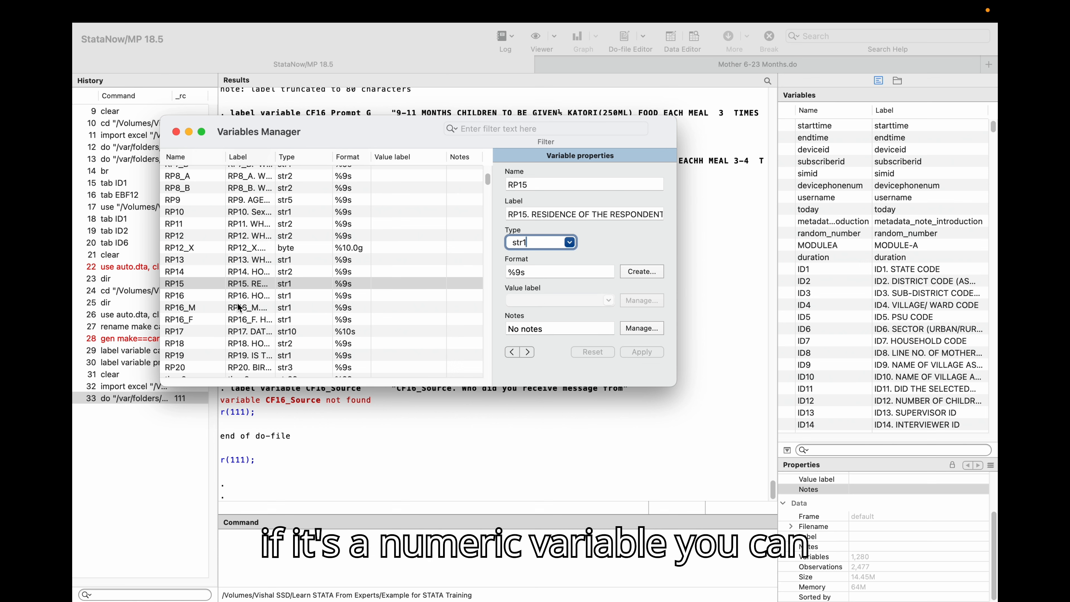
{"action": "scroll", "coordinate": [239, 307], "scroll_direction": "up", "scroll_amount": 15}
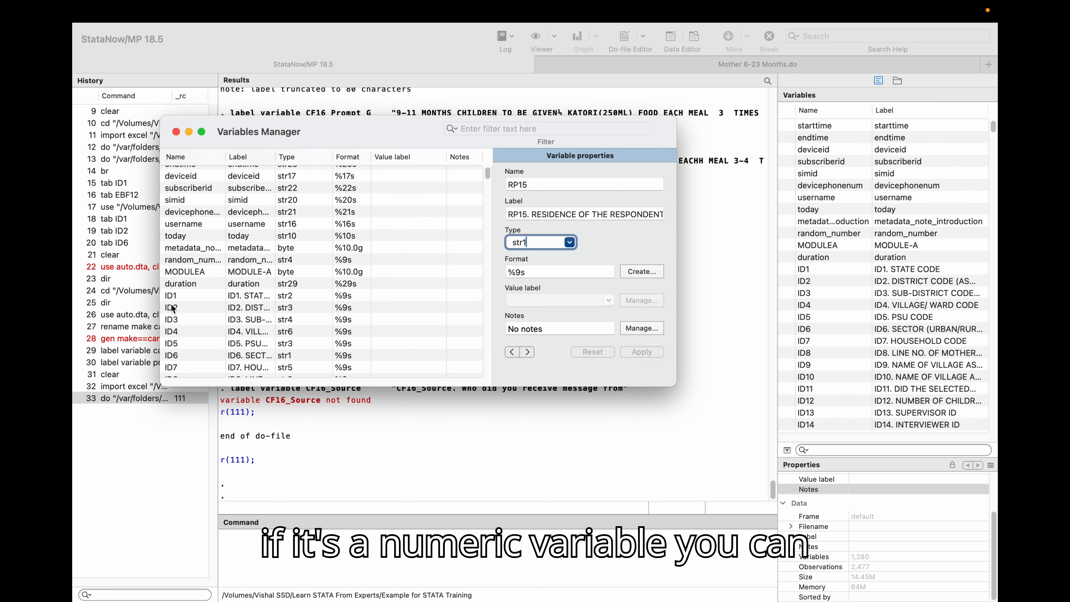
Browse the variables in the Variables Manager, selecting ID2 and FL1_A20, then close the manager.
{"action": "left_click", "coordinate": [172, 308]}
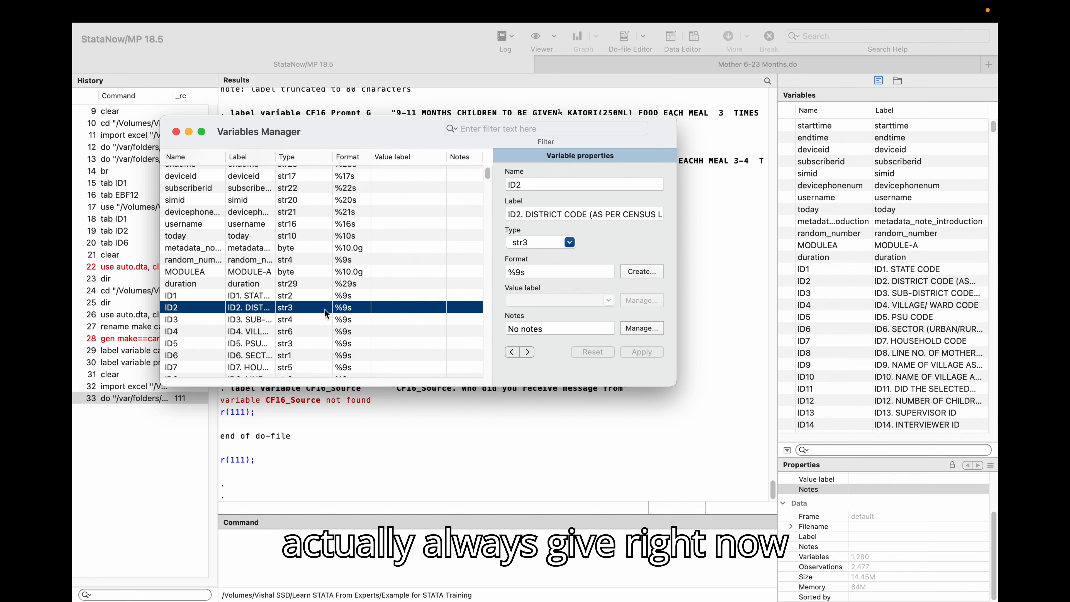
{"action": "scroll", "coordinate": [312, 311], "scroll_direction": "down", "scroll_amount": 15}
{"action": "left_click", "coordinate": [173, 304]}
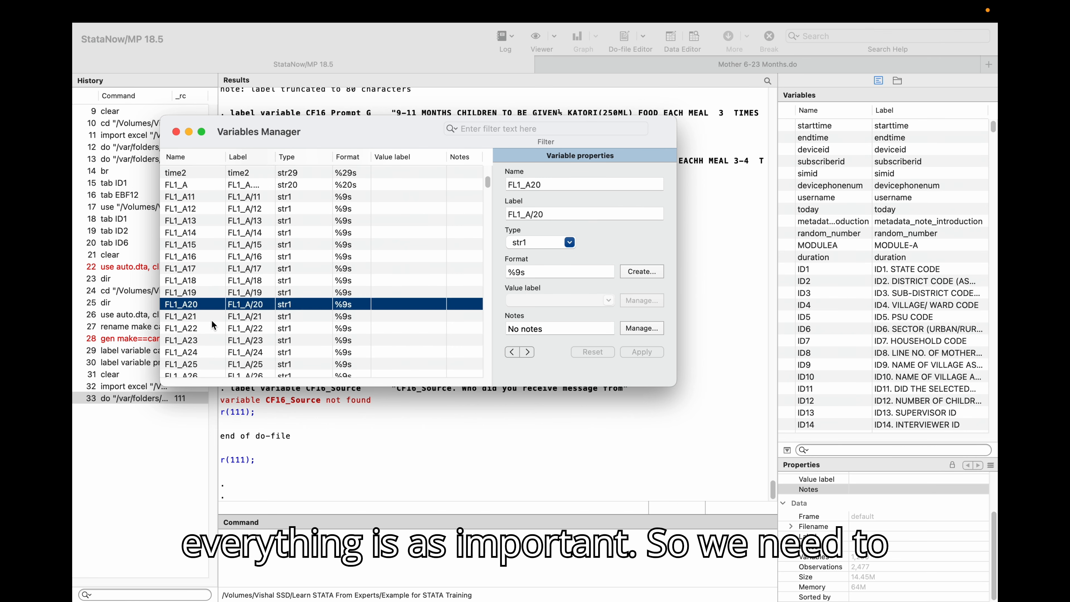
{"action": "scroll", "coordinate": [265, 318], "scroll_direction": "down", "scroll_amount": 5}
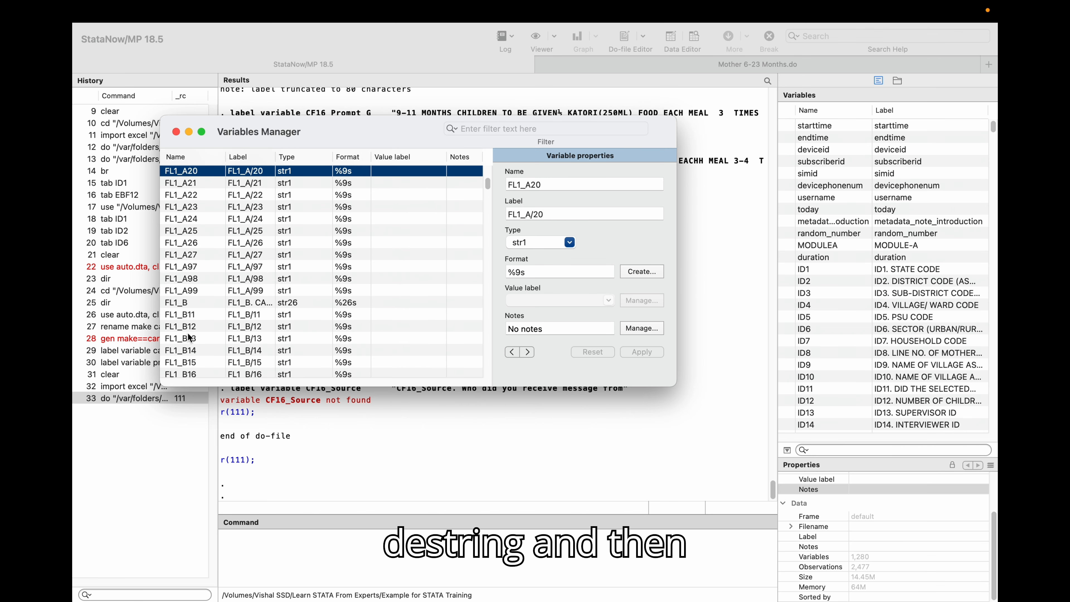
{"action": "scroll", "coordinate": [187, 333], "scroll_direction": "down", "scroll_amount": 7}
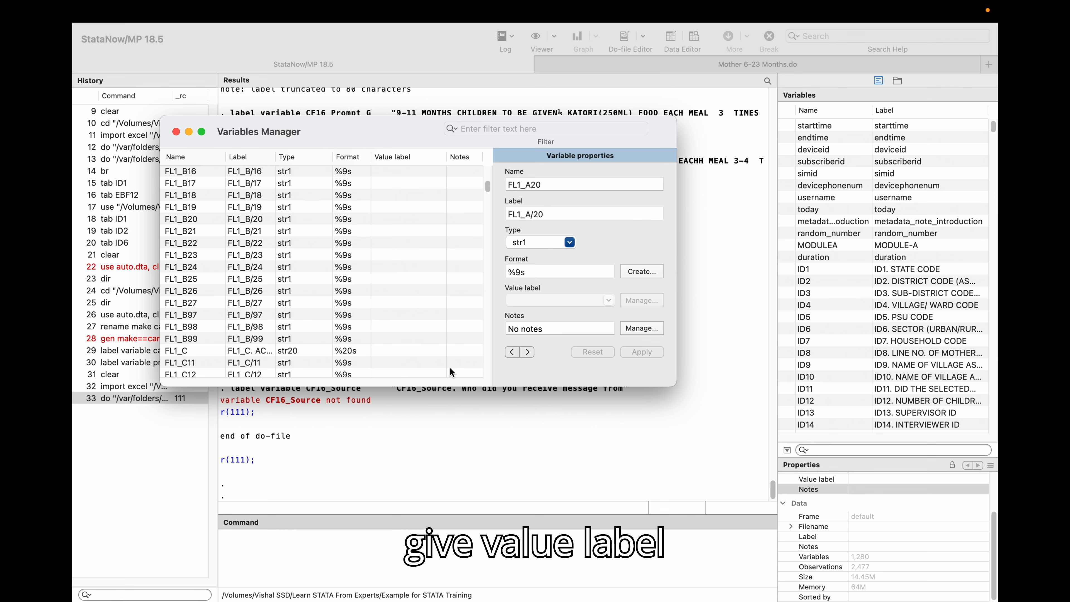
{"action": "scroll", "coordinate": [182, 352], "scroll_direction": "down", "scroll_amount": 12}
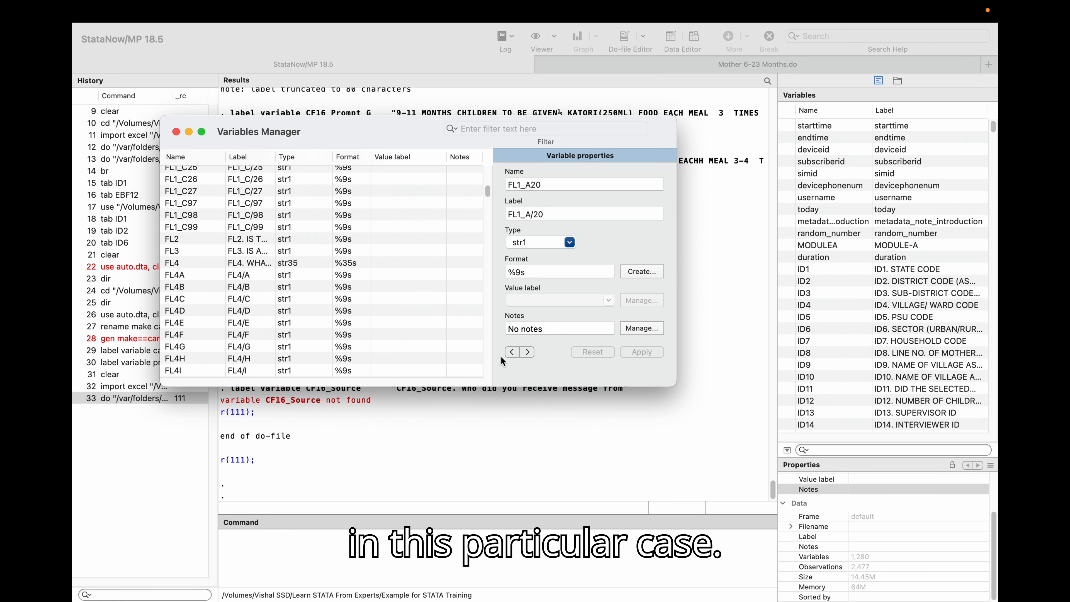
{"action": "left_click", "coordinate": [176, 132]}
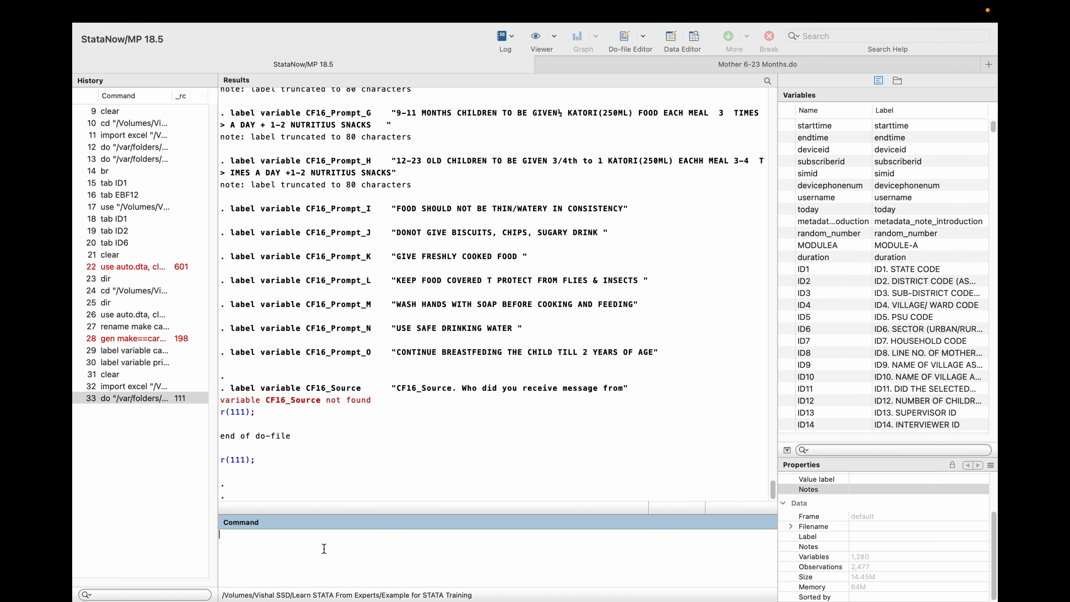
Clear the data in memory and open the dataset 02-Women with Child 6-23 Months - 2019-07-30.dta.
{"action": "type", "text": "clear"}
{"action": "key", "text": "Return"}
{"action": "mouse_move", "coordinate": [207, 2]}
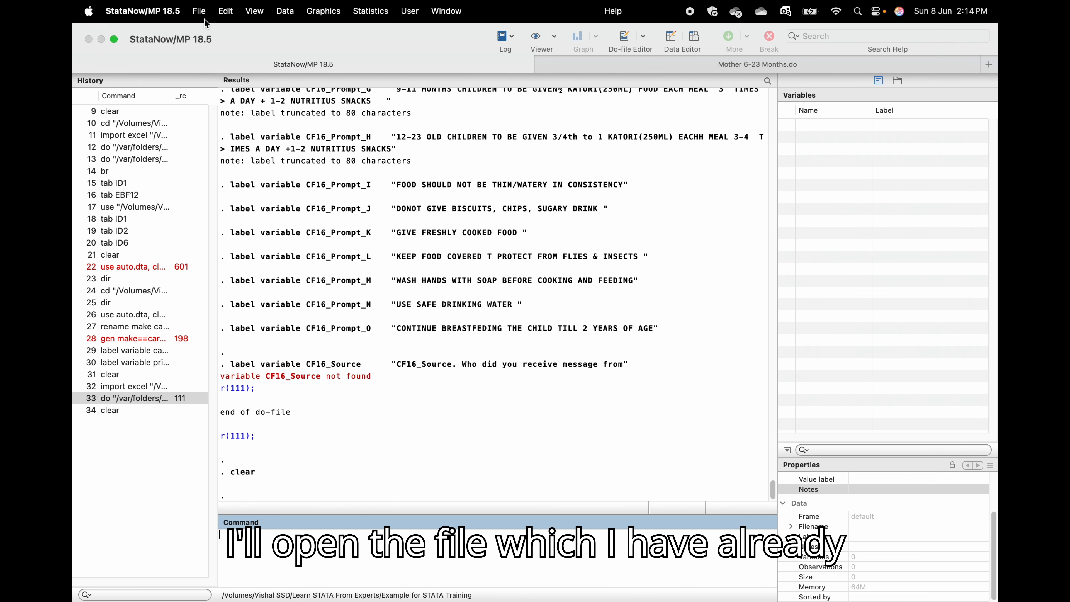
{"action": "left_click", "coordinate": [201, 13]}
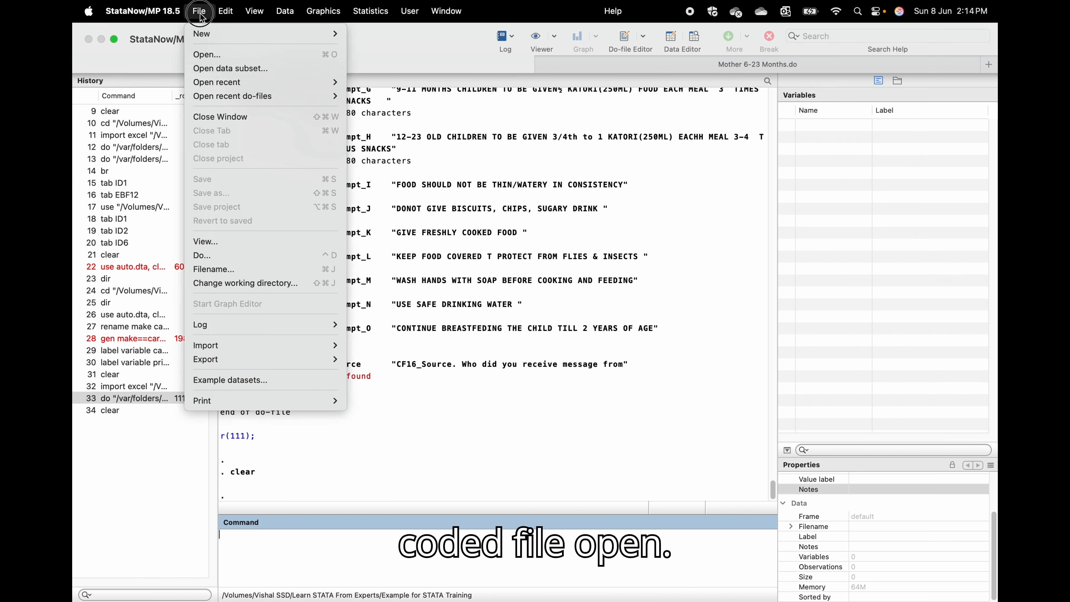
{"action": "left_click", "coordinate": [233, 55]}
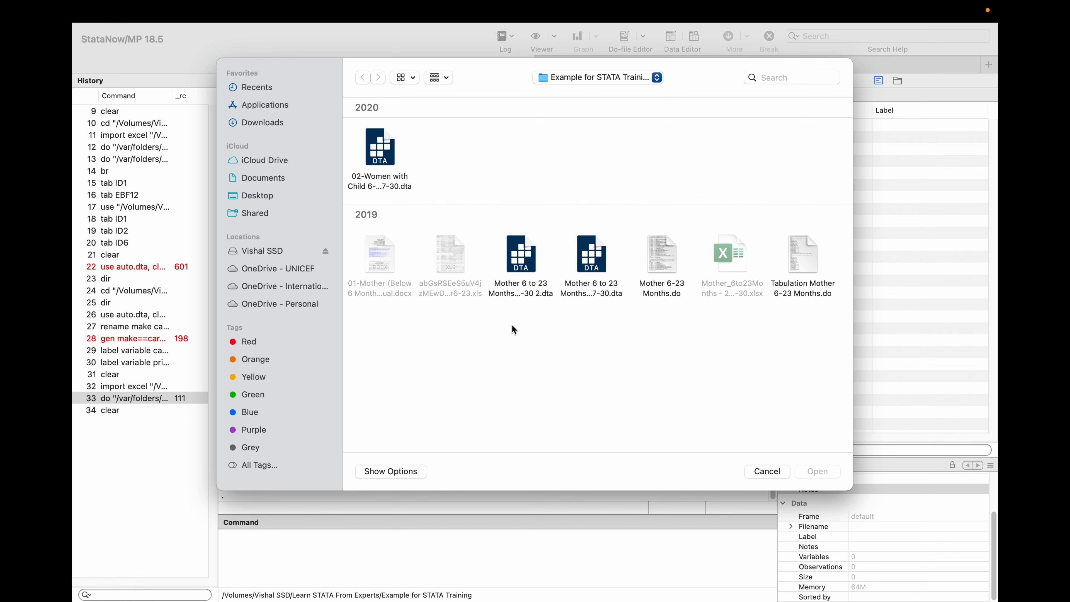
{"action": "double_click", "coordinate": [370, 147]}
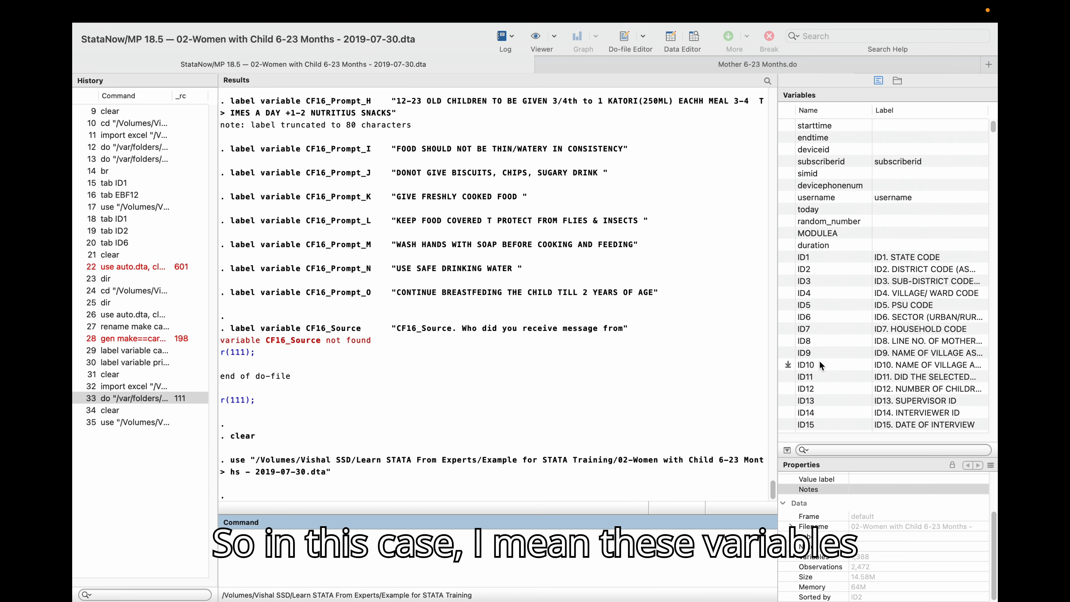
Open the Variables Manager and scroll through the variables to examine their types and value labels.
{"action": "scroll", "coordinate": [901, 323], "scroll_direction": "down", "scroll_amount": 20}
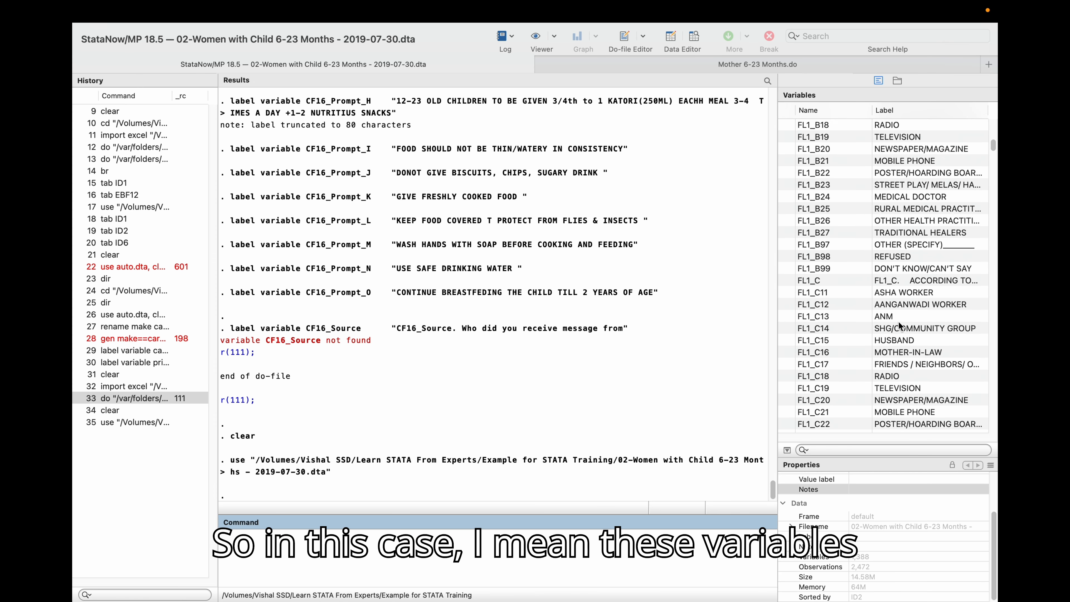
{"action": "scroll", "coordinate": [899, 321], "scroll_direction": "down", "scroll_amount": 10}
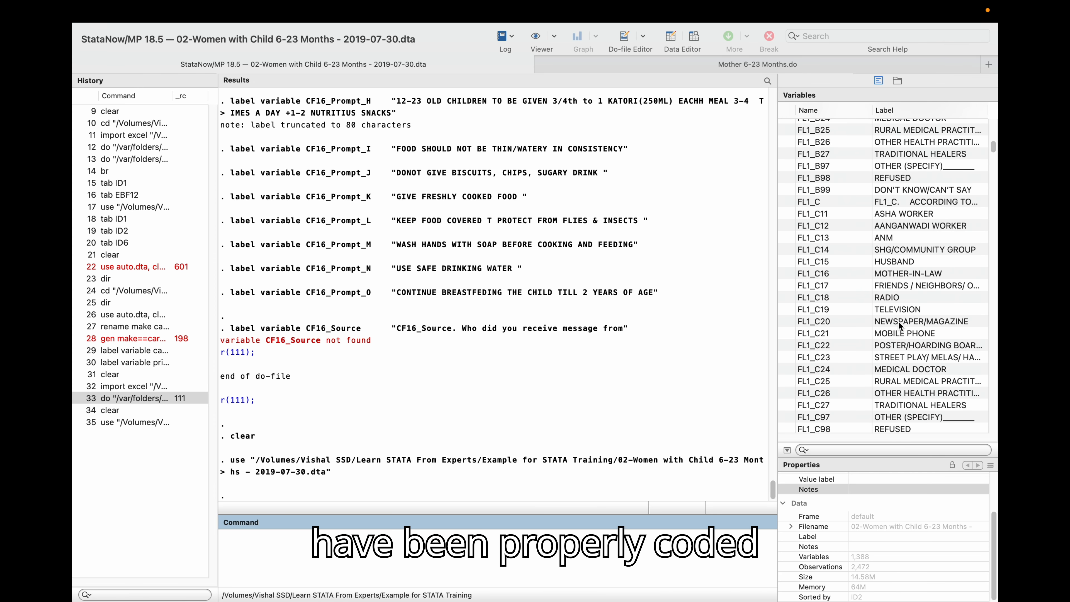
{"action": "scroll", "coordinate": [899, 321], "scroll_direction": "down", "scroll_amount": 15}
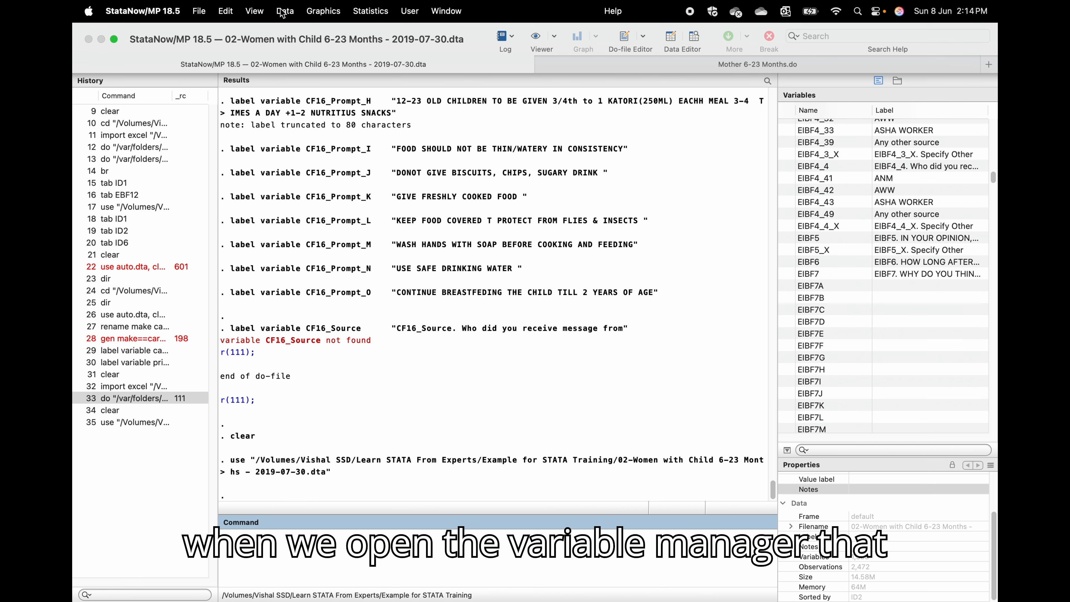
{"action": "left_click", "coordinate": [284, 11]}
{"action": "left_click", "coordinate": [300, 89]}
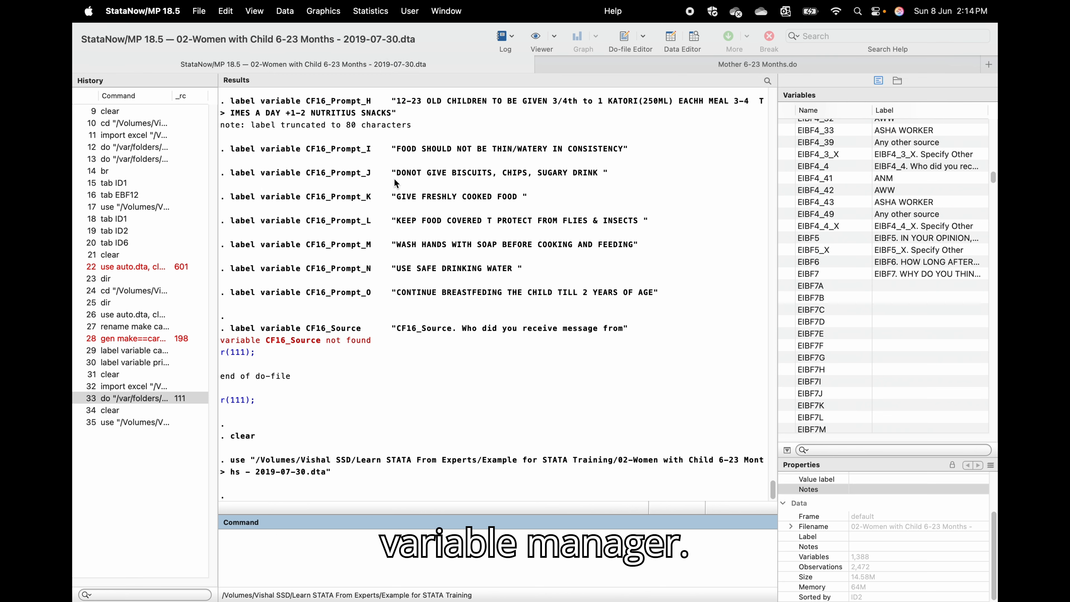
{"action": "scroll", "coordinate": [244, 299], "scroll_direction": "down", "scroll_amount": 5}
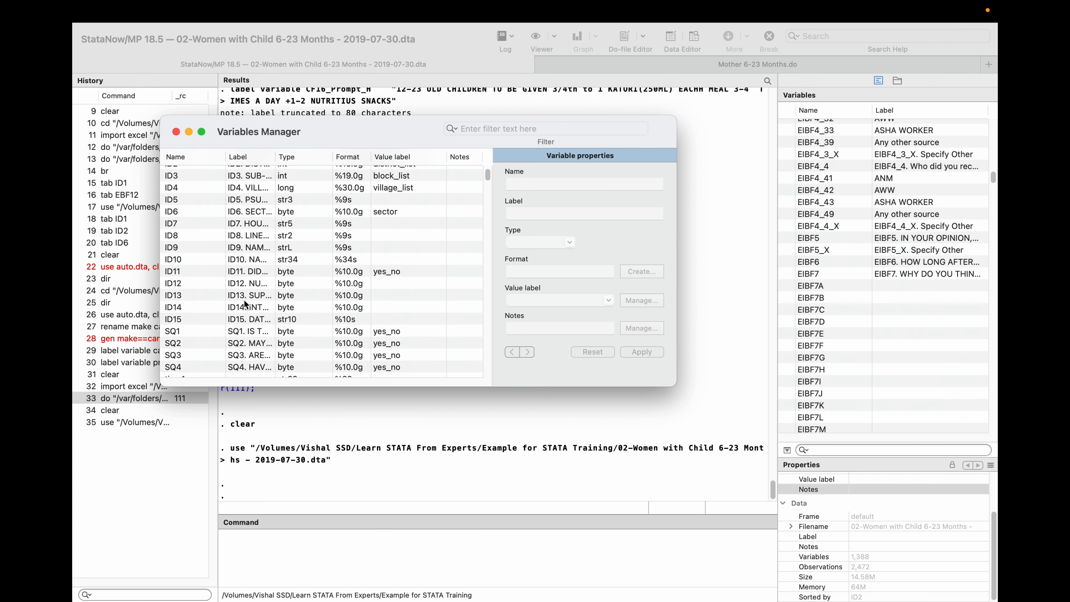
{"action": "scroll", "coordinate": [249, 312], "scroll_direction": "up", "scroll_amount": 2}
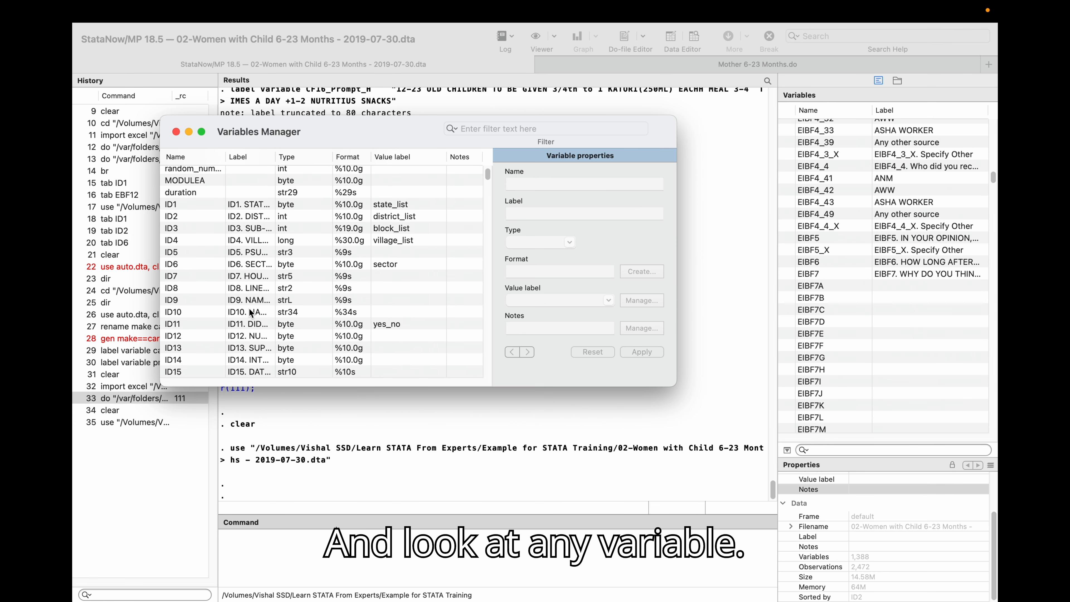
{"action": "scroll", "coordinate": [249, 312], "scroll_direction": "up", "scroll_amount": 3}
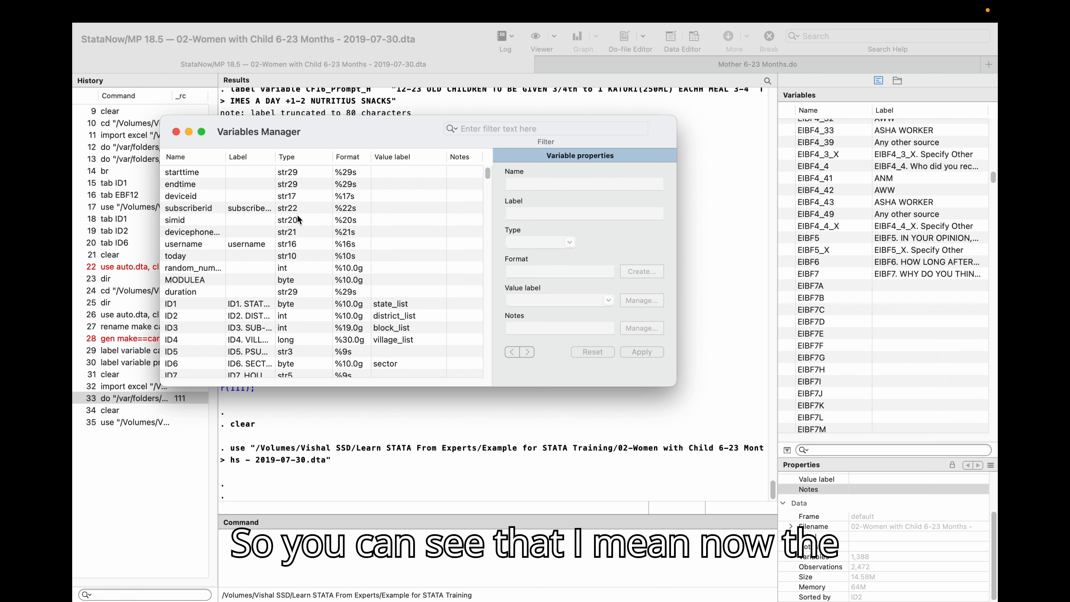
{"action": "scroll", "coordinate": [288, 272], "scroll_direction": "down", "scroll_amount": 1}
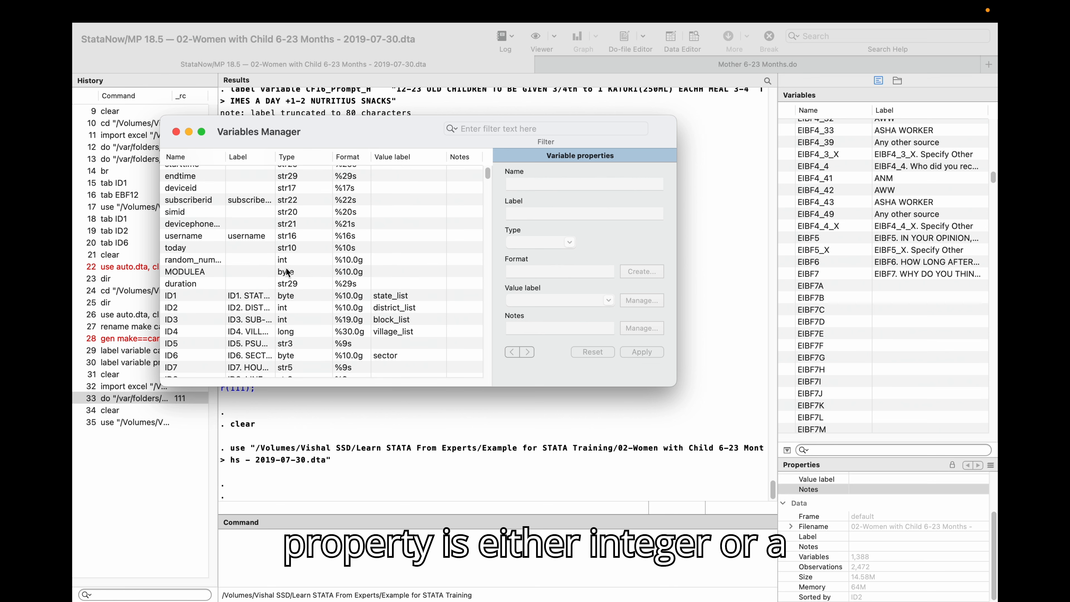
{"action": "scroll", "coordinate": [300, 287], "scroll_direction": "down", "scroll_amount": 5}
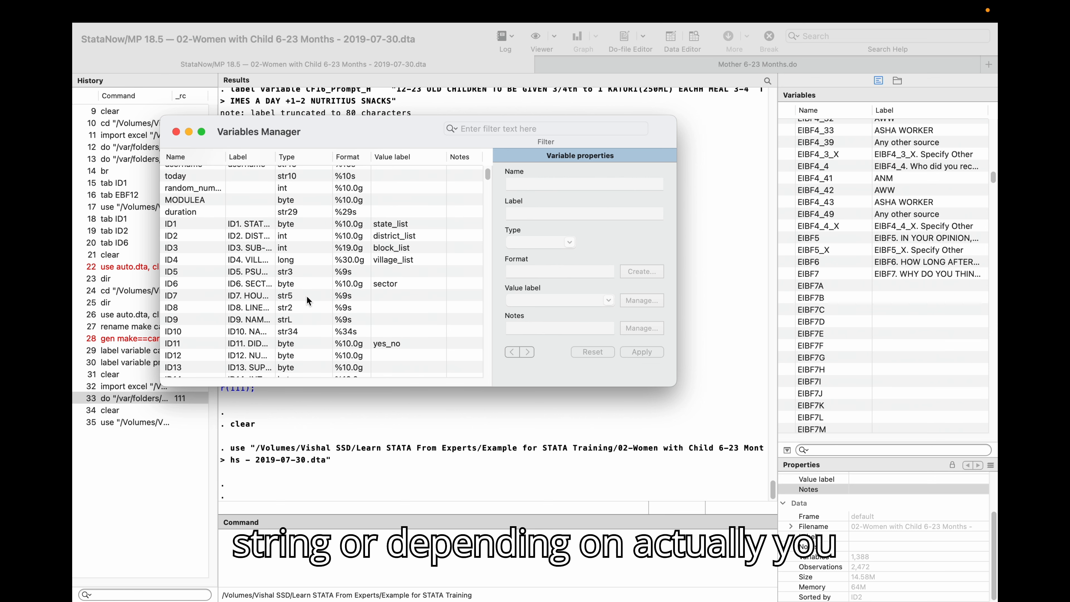
{"action": "scroll", "coordinate": [307, 296], "scroll_direction": "down", "scroll_amount": 5}
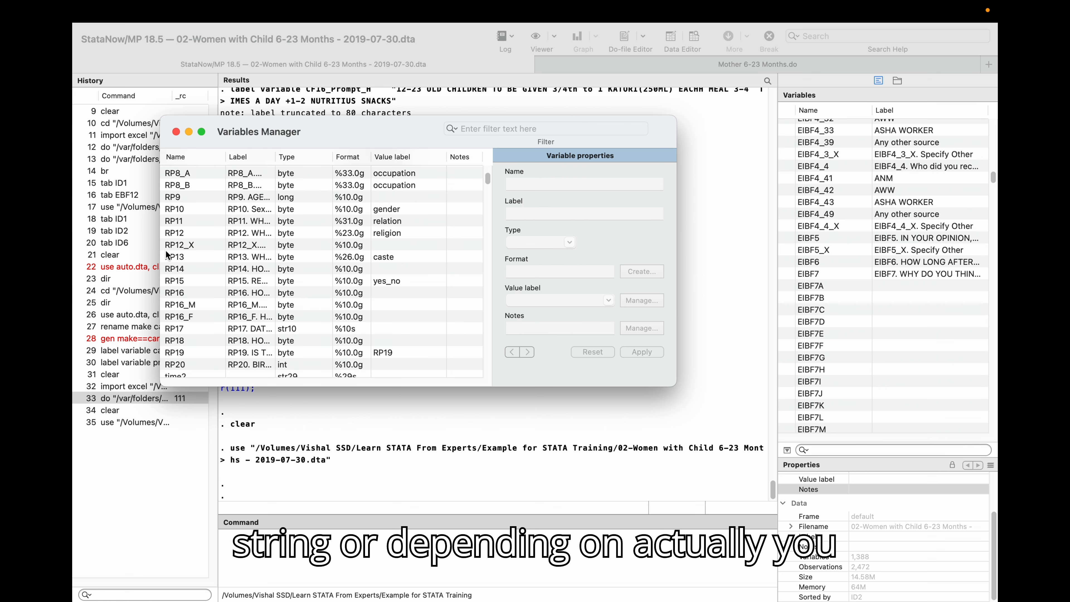
{"action": "scroll", "coordinate": [241, 302], "scroll_direction": "down", "scroll_amount": 5}
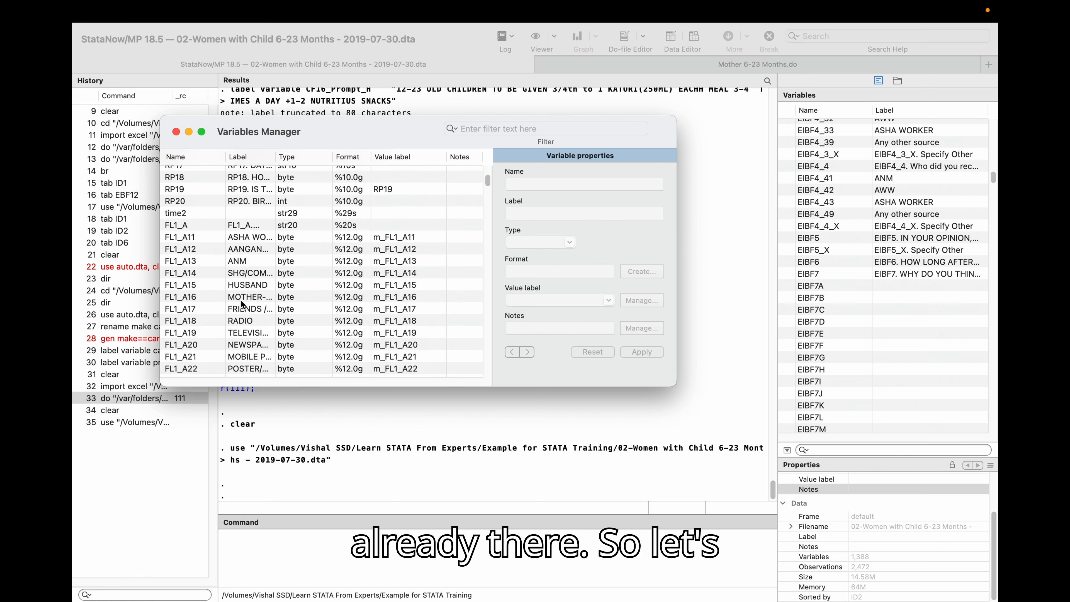
{"action": "scroll", "coordinate": [213, 300], "scroll_direction": "down", "scroll_amount": 10}
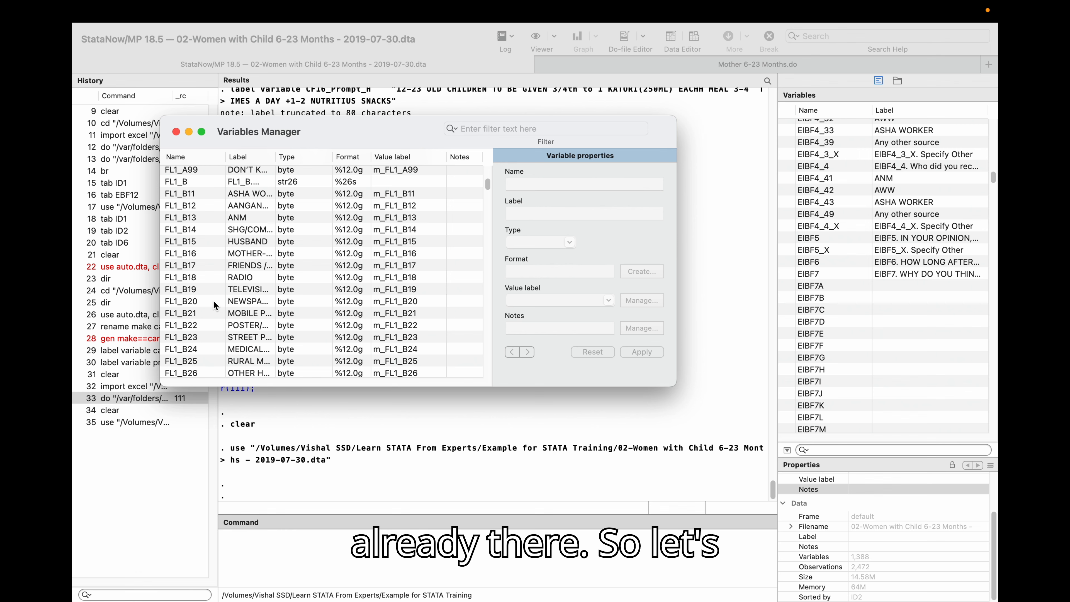
{"action": "scroll", "coordinate": [213, 300], "scroll_direction": "down", "scroll_amount": 10}
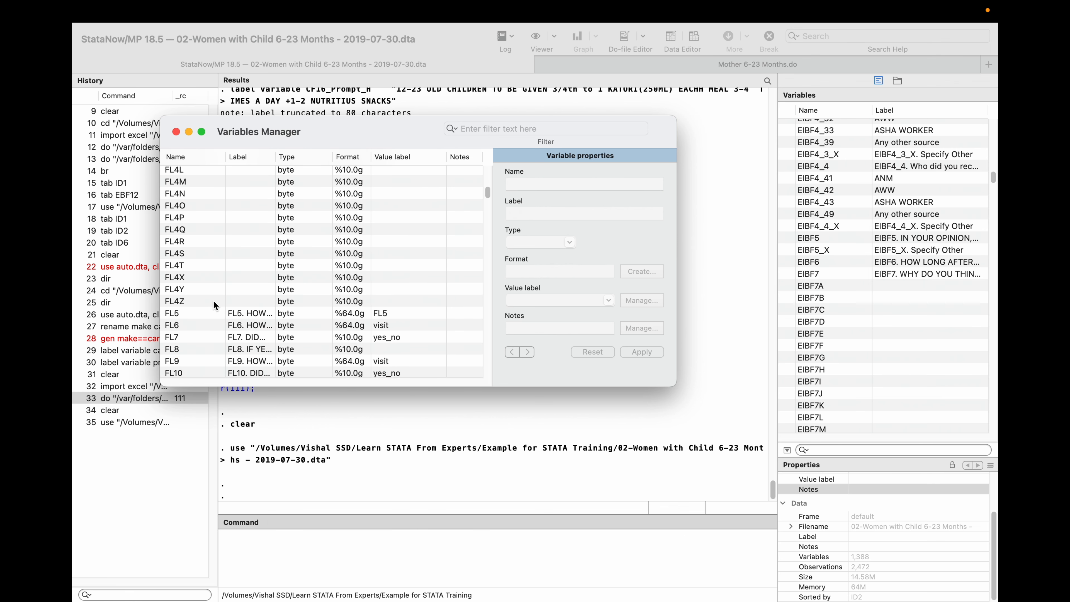
Select FL4S and open its value label list to see which value labels are available.
{"action": "left_click", "coordinate": [171, 255]}
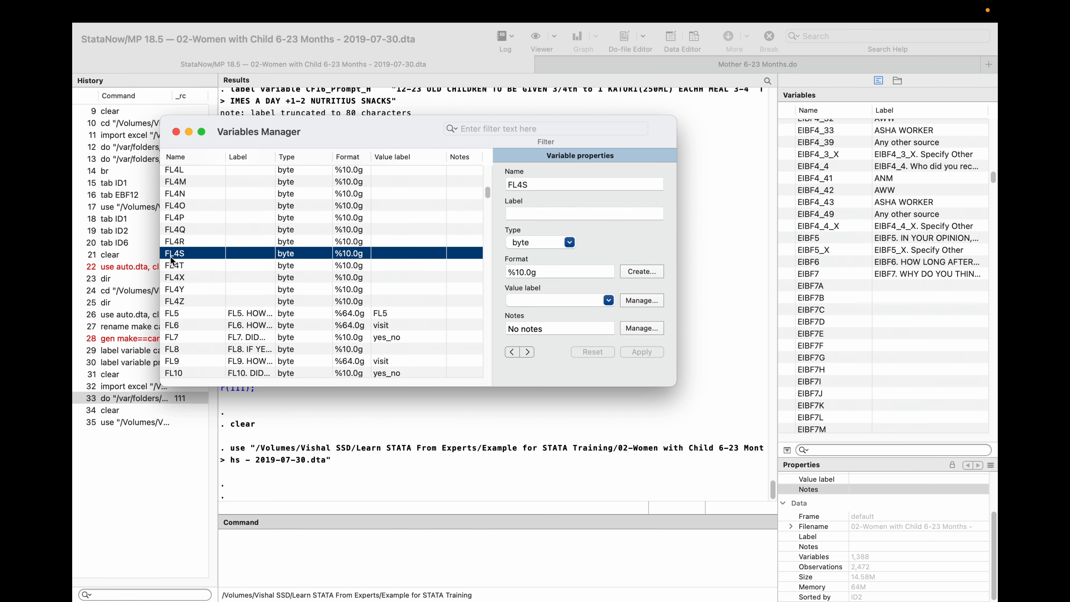
{"action": "left_click", "coordinate": [545, 300]}
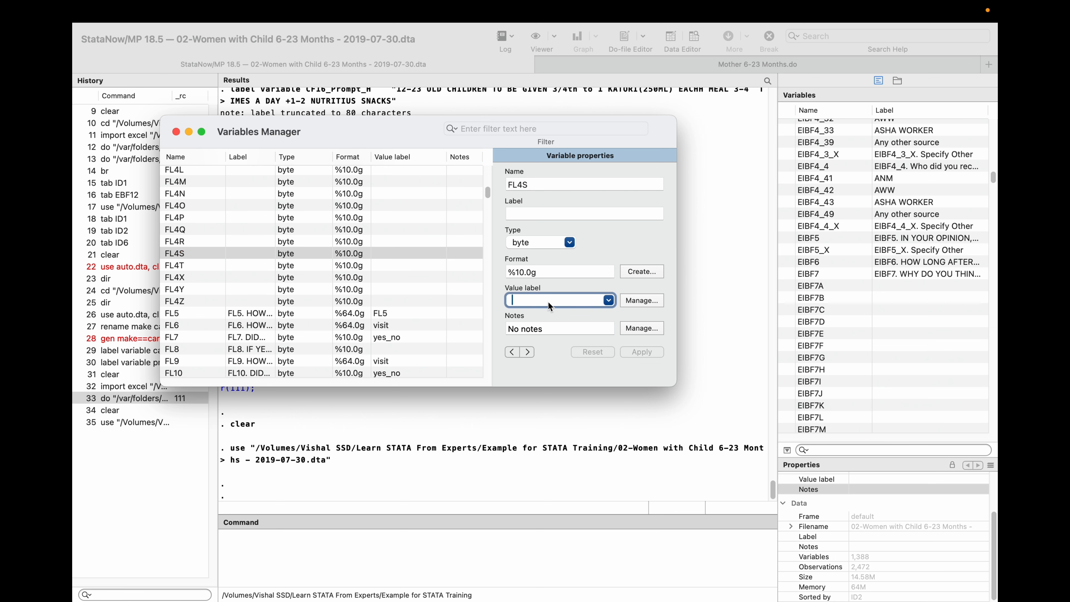
{"action": "left_click", "coordinate": [609, 301]}
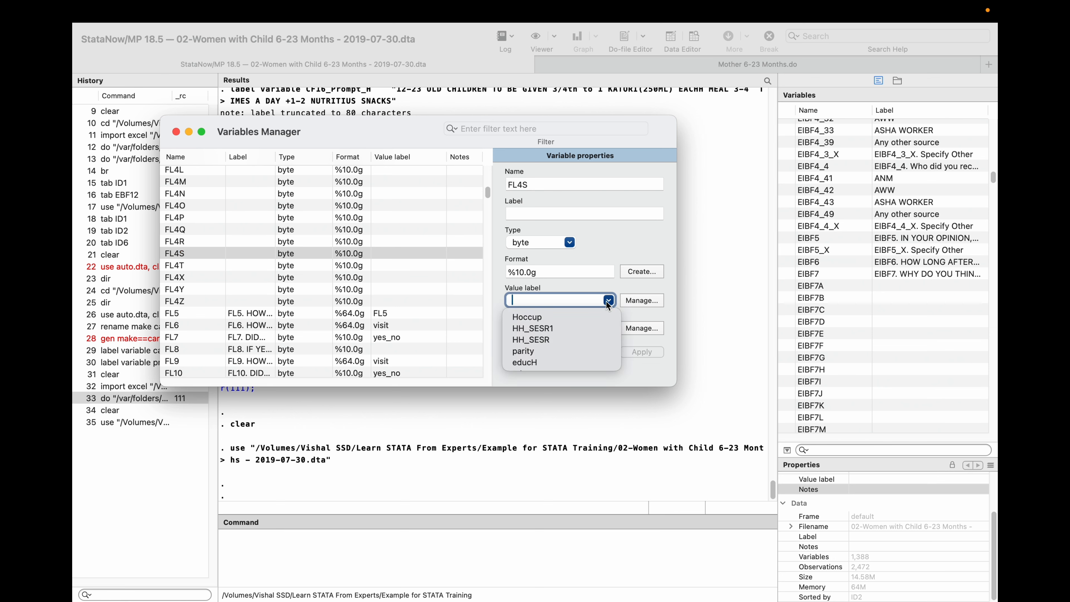
{"action": "left_click", "coordinate": [608, 301]}
{"action": "scroll", "coordinate": [257, 319], "scroll_direction": "down", "scroll_amount": 10}
{"action": "scroll", "coordinate": [257, 319], "scroll_direction": "up", "scroll_amount": 15}
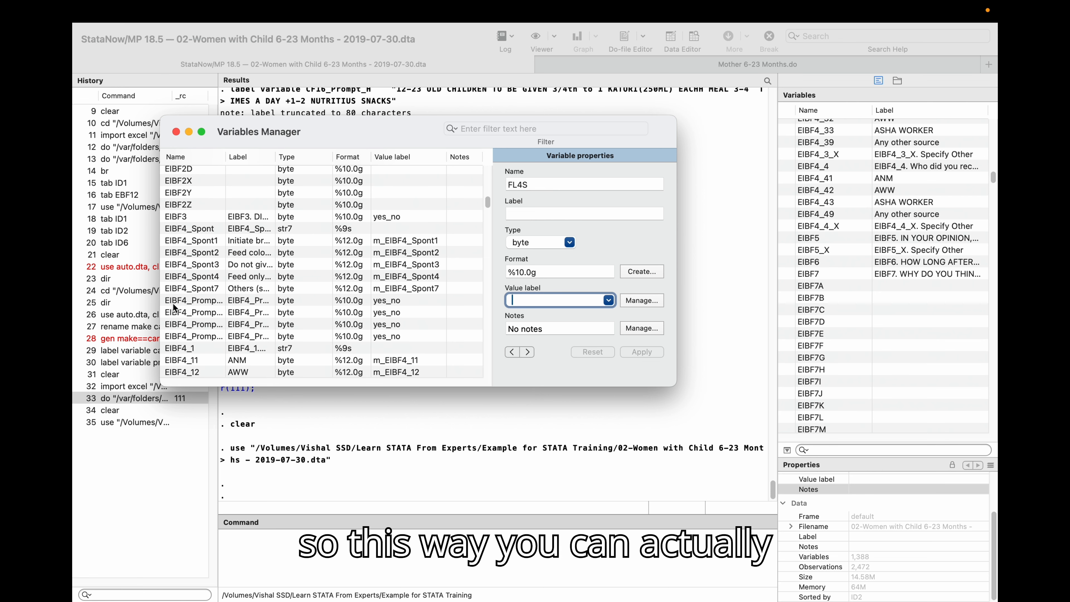
Select EIBF4_Prompt_1 and scroll through the value label list offered for it.
{"action": "left_click", "coordinate": [174, 302]}
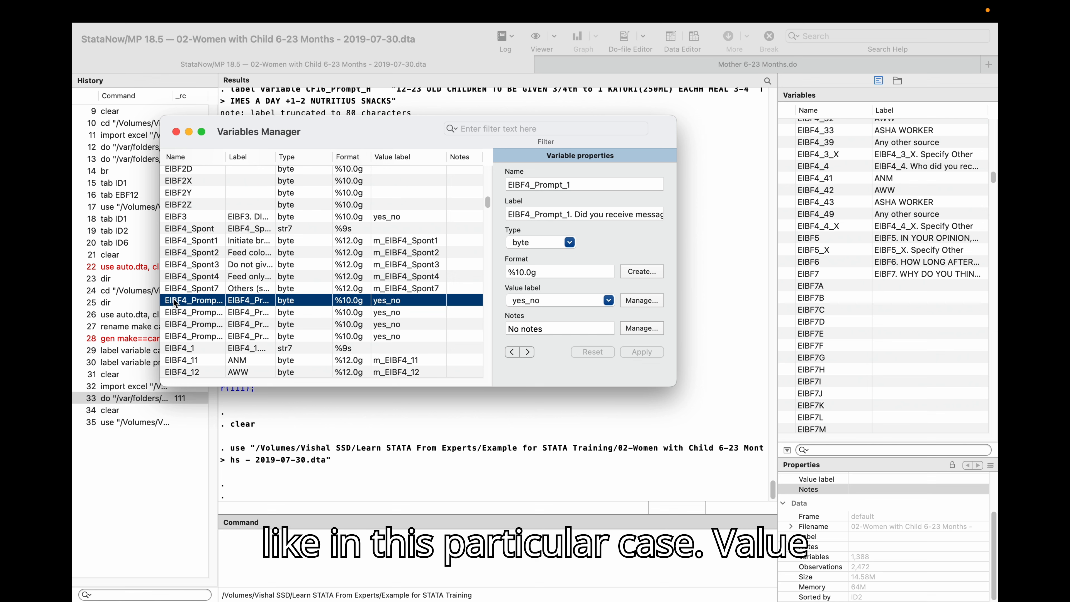
{"action": "left_click", "coordinate": [608, 300]}
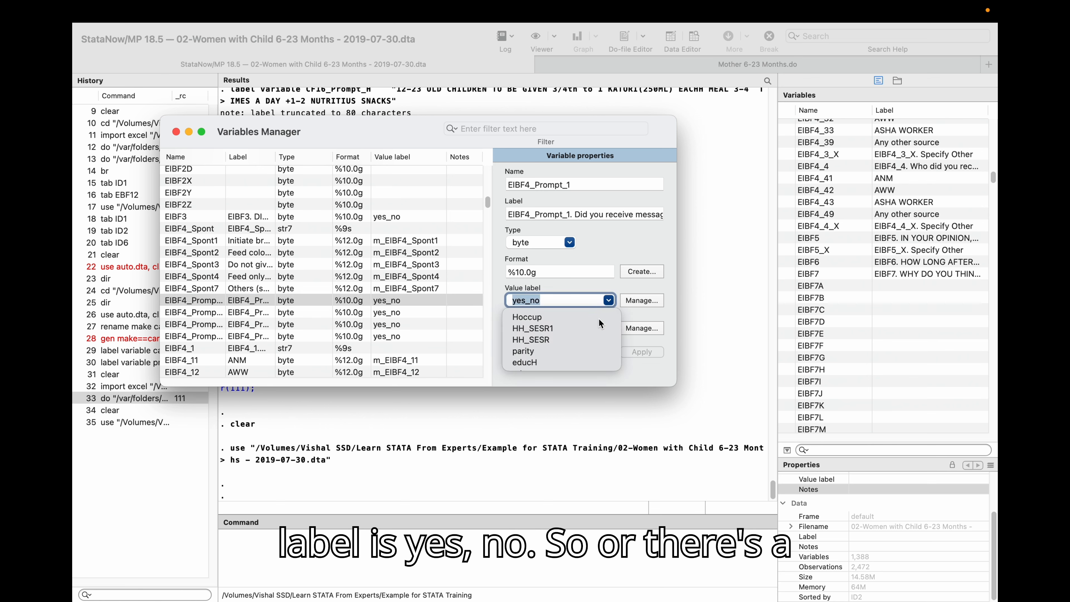
{"action": "scroll", "coordinate": [599, 319], "scroll_direction": "down", "scroll_amount": 2}
{"action": "scroll", "coordinate": [576, 340], "scroll_direction": "down", "scroll_amount": 5}
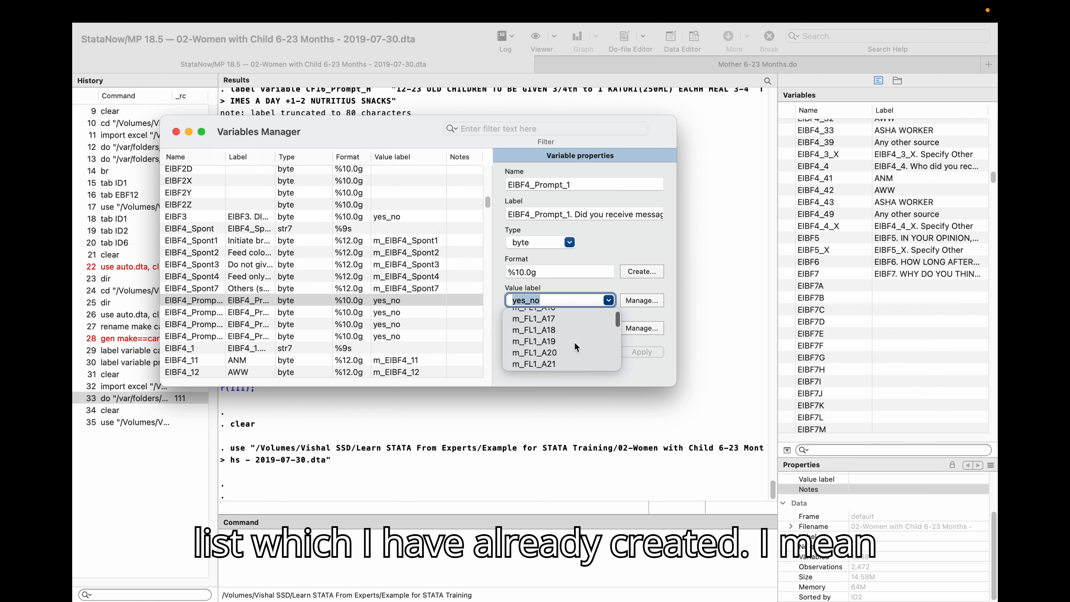
{"action": "scroll", "coordinate": [576, 347], "scroll_direction": "down", "scroll_amount": 3}
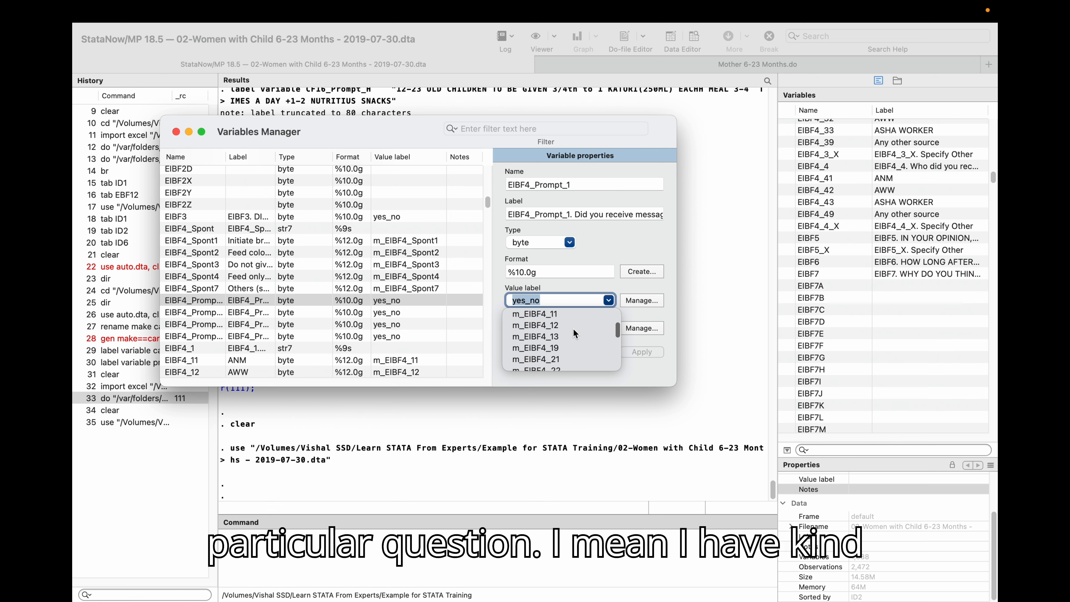
{"action": "left_click", "coordinate": [643, 238]}
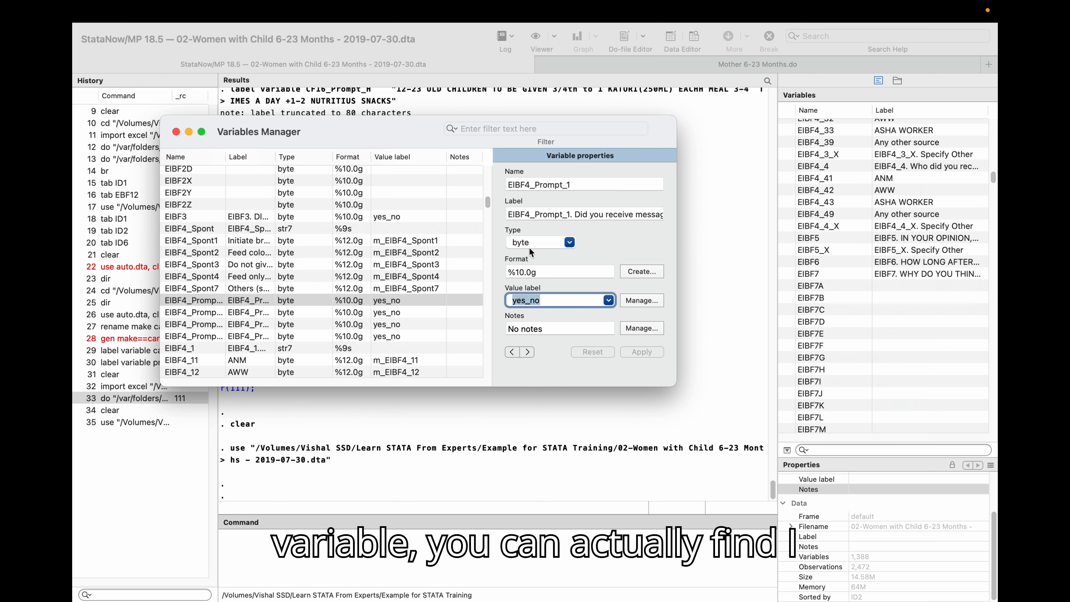
Check EIBF4_Prompt_1's storage type options and open the value label manager.
{"action": "left_click", "coordinate": [568, 241]}
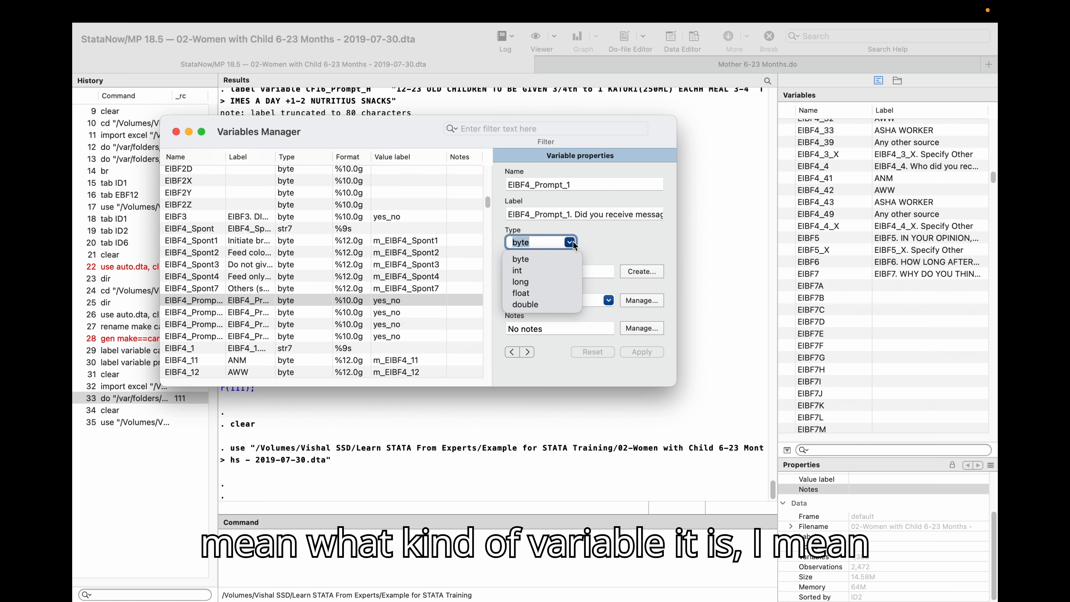
{"action": "left_click", "coordinate": [621, 238]}
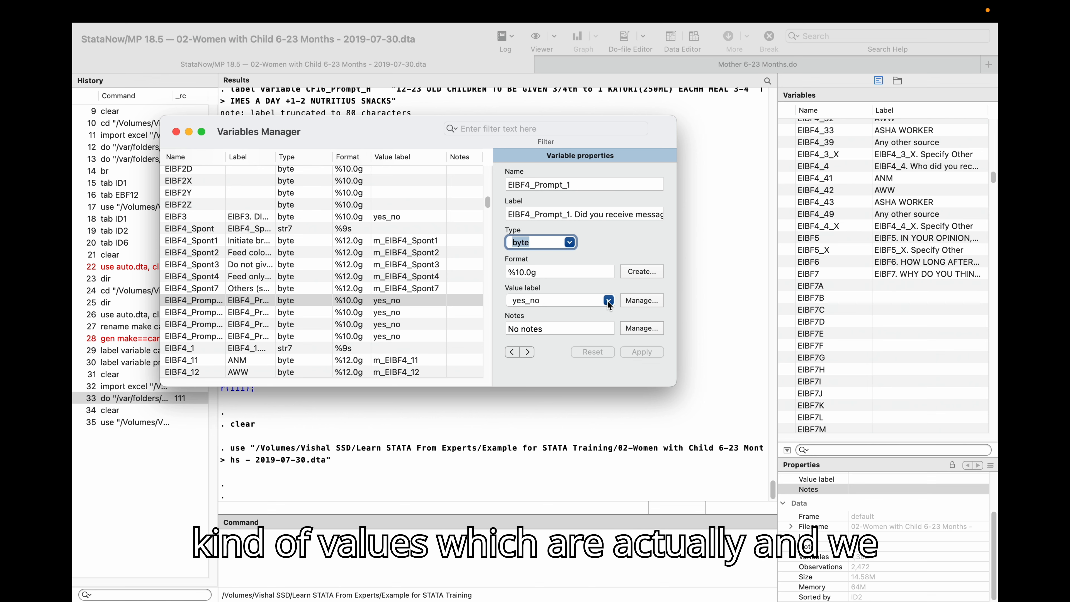
{"action": "left_click", "coordinate": [636, 301]}
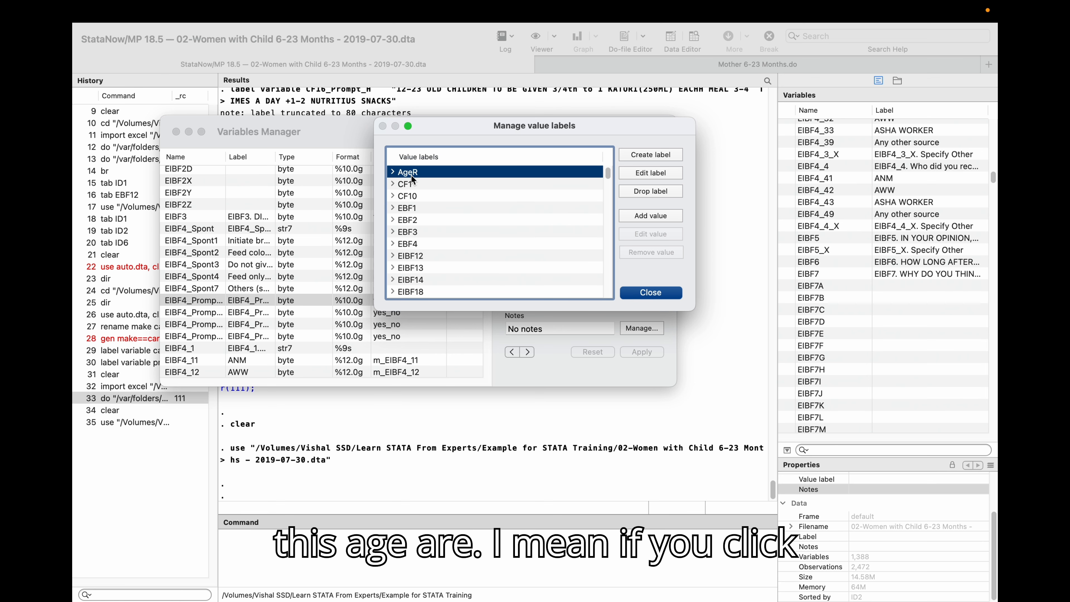
Expand and browse the AgeR, CF1, EIBF13 and agreement value labels to review their coded values, then close the value label manager.
{"action": "left_click", "coordinate": [393, 172]}
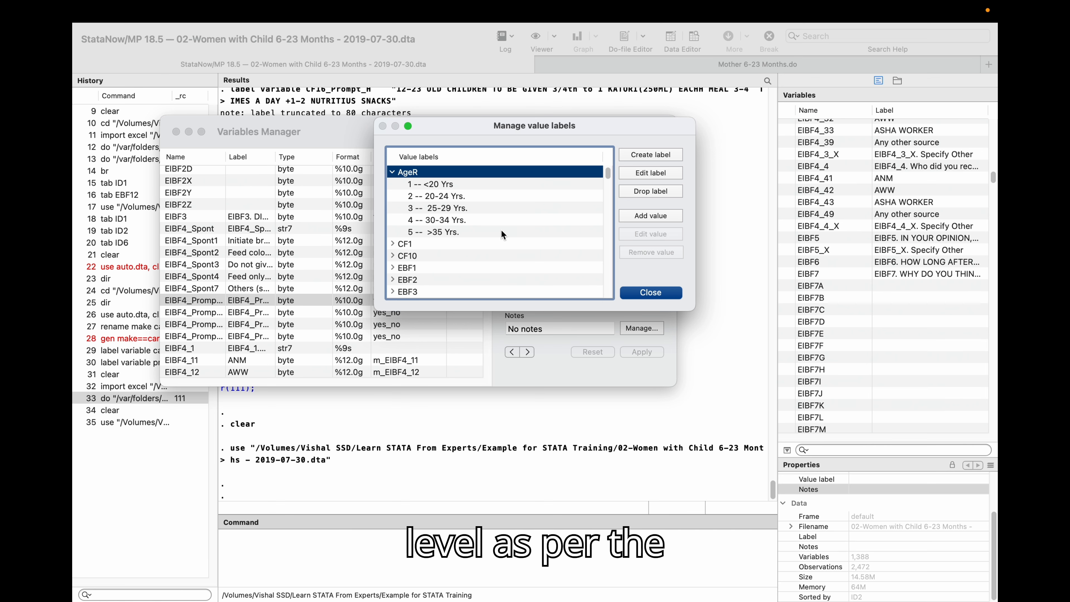
{"action": "left_click", "coordinate": [395, 243]}
{"action": "scroll", "coordinate": [465, 241], "scroll_direction": "down", "scroll_amount": 2}
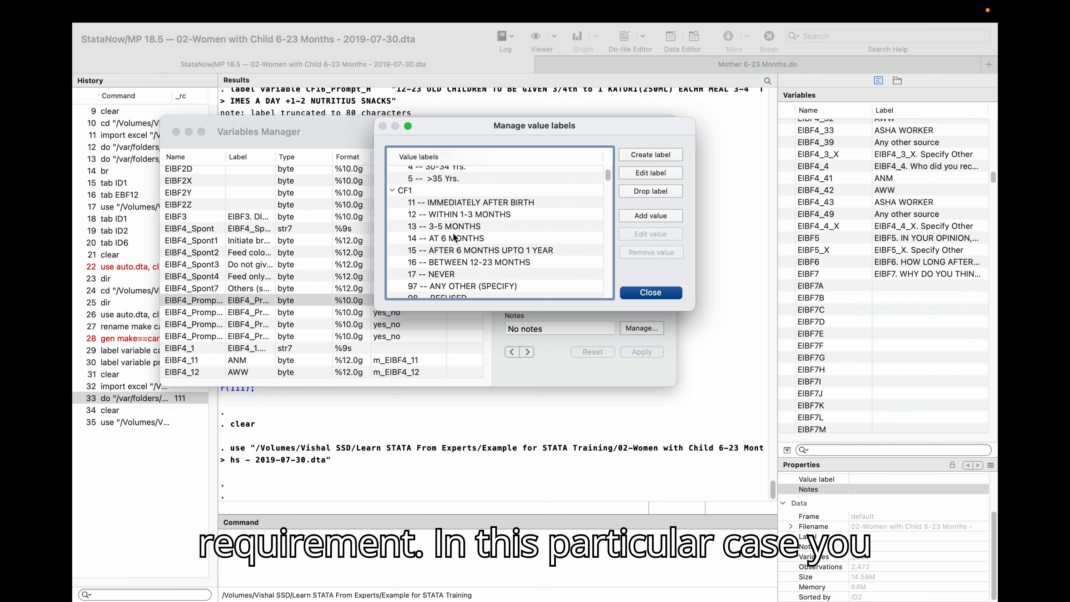
{"action": "scroll", "coordinate": [432, 224], "scroll_direction": "down", "scroll_amount": 1}
{"action": "scroll", "coordinate": [427, 220], "scroll_direction": "down", "scroll_amount": 1}
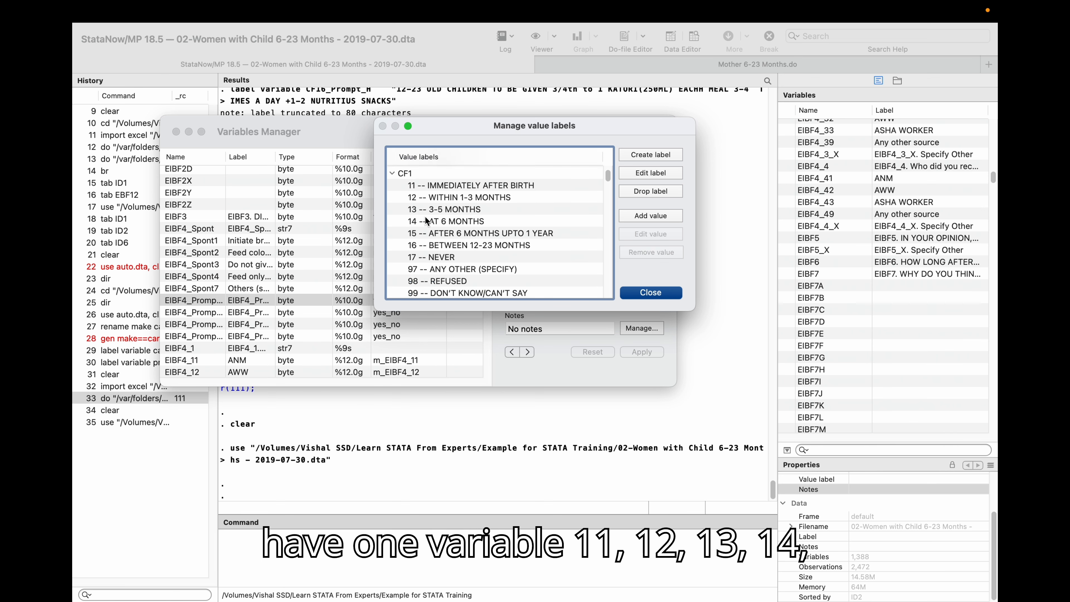
{"action": "scroll", "coordinate": [438, 232], "scroll_direction": "down", "scroll_amount": 2}
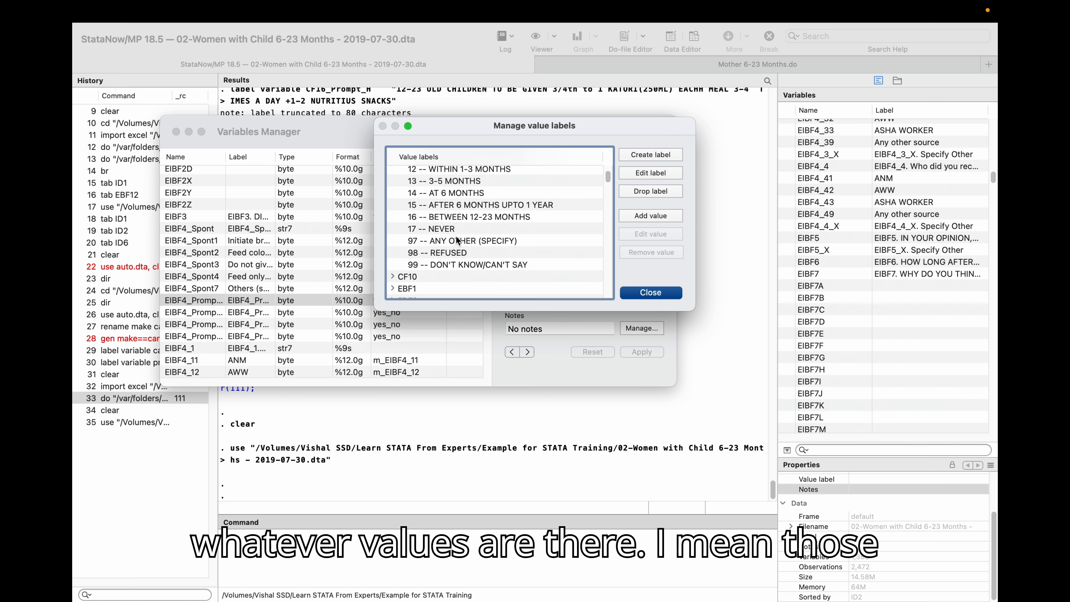
{"action": "scroll", "coordinate": [457, 240], "scroll_direction": "up", "scroll_amount": 2}
{"action": "scroll", "coordinate": [462, 235], "scroll_direction": "down", "scroll_amount": 5}
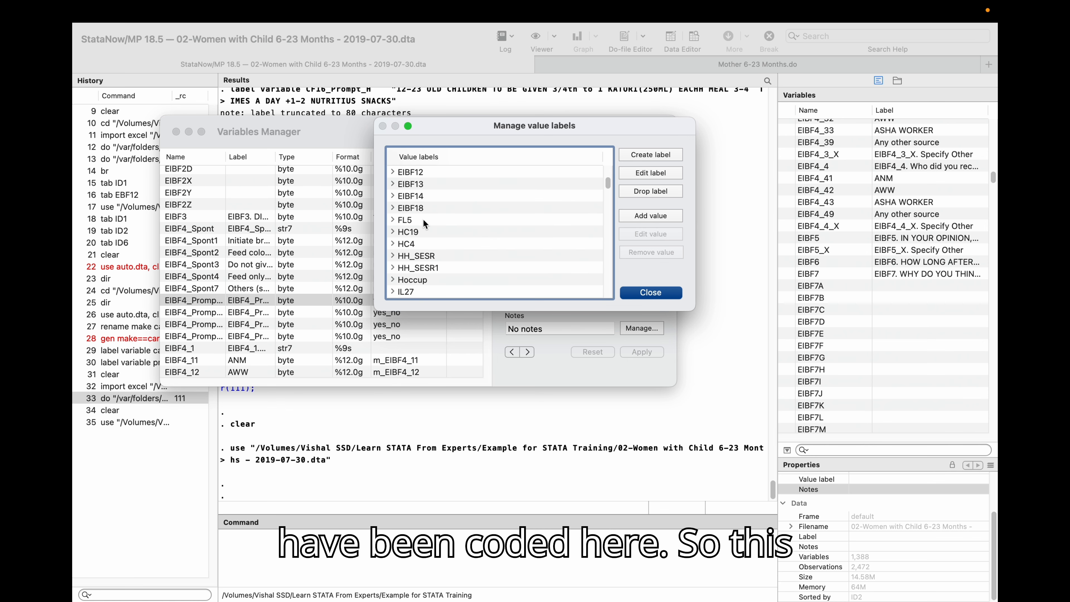
{"action": "left_click", "coordinate": [396, 184]}
{"action": "scroll", "coordinate": [424, 222], "scroll_direction": "down", "scroll_amount": 4}
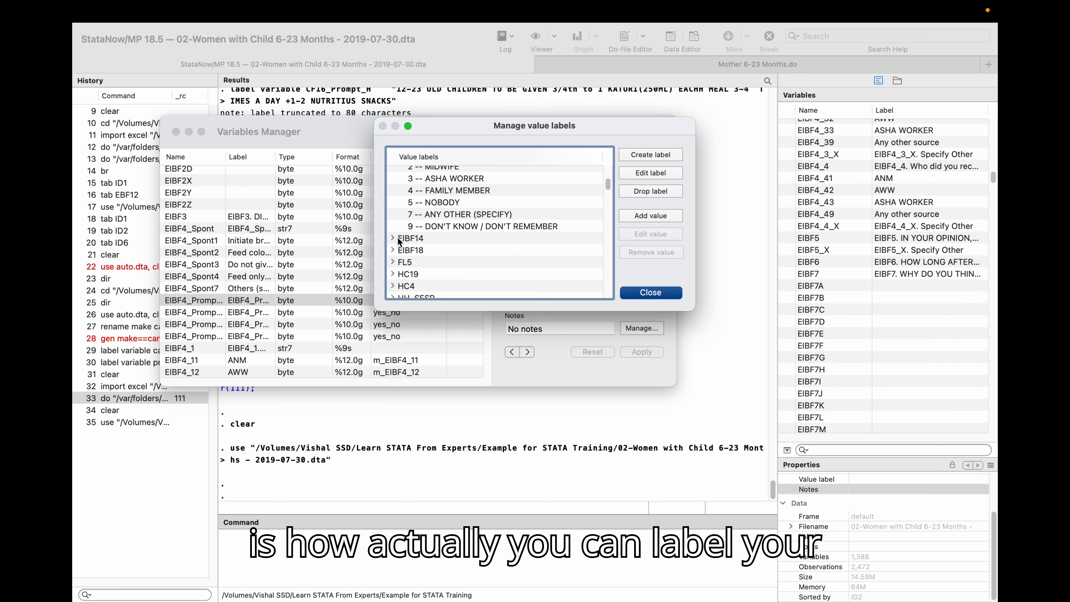
{"action": "scroll", "coordinate": [400, 244], "scroll_direction": "down", "scroll_amount": 5}
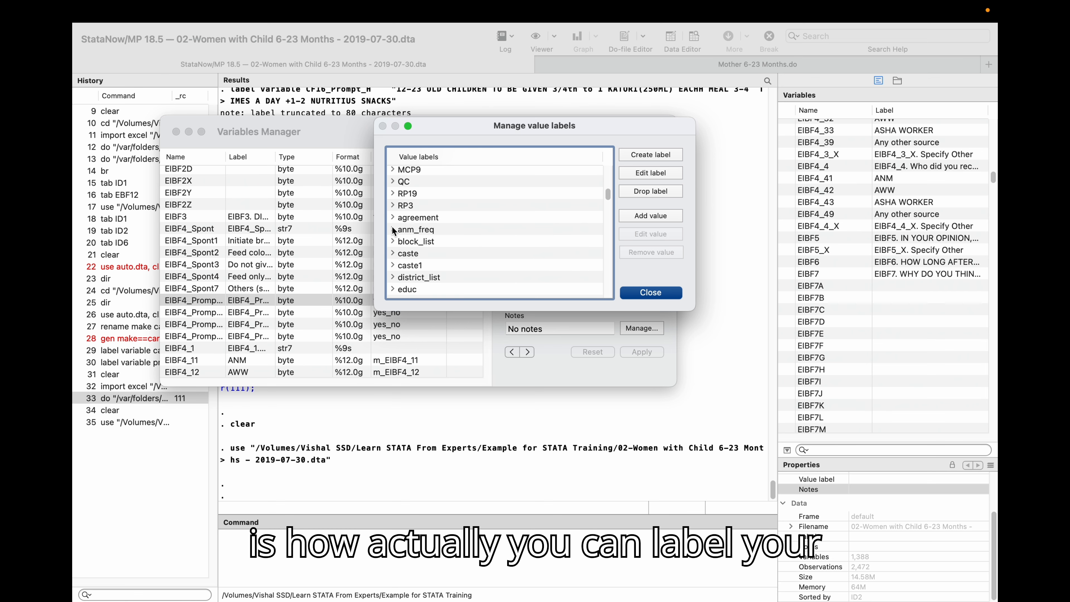
{"action": "left_click", "coordinate": [393, 218]}
{"action": "scroll", "coordinate": [427, 243], "scroll_direction": "down", "scroll_amount": 3}
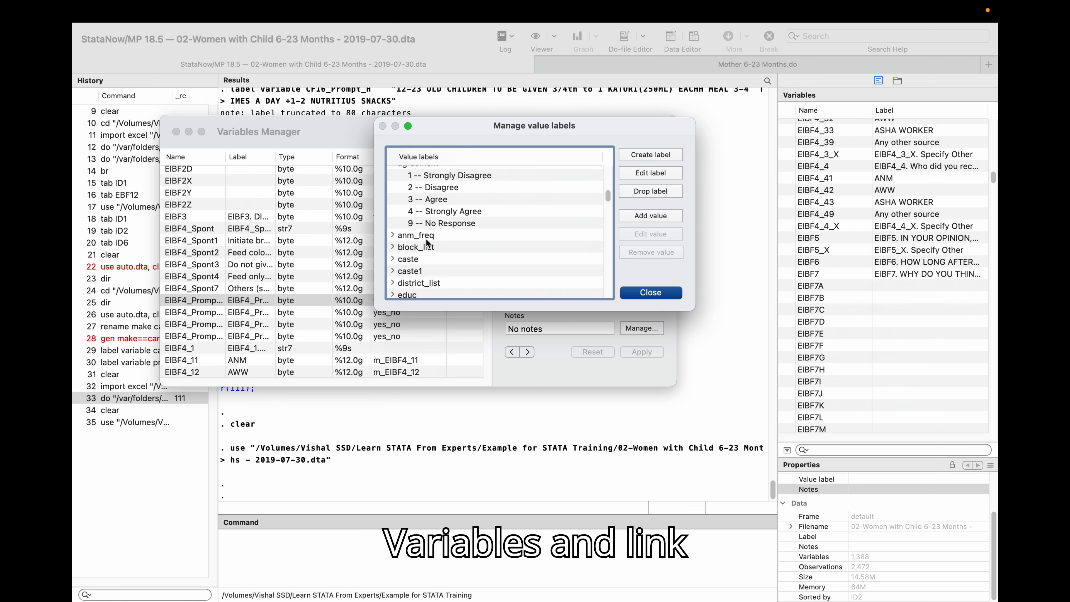
{"action": "left_click", "coordinate": [632, 296]}
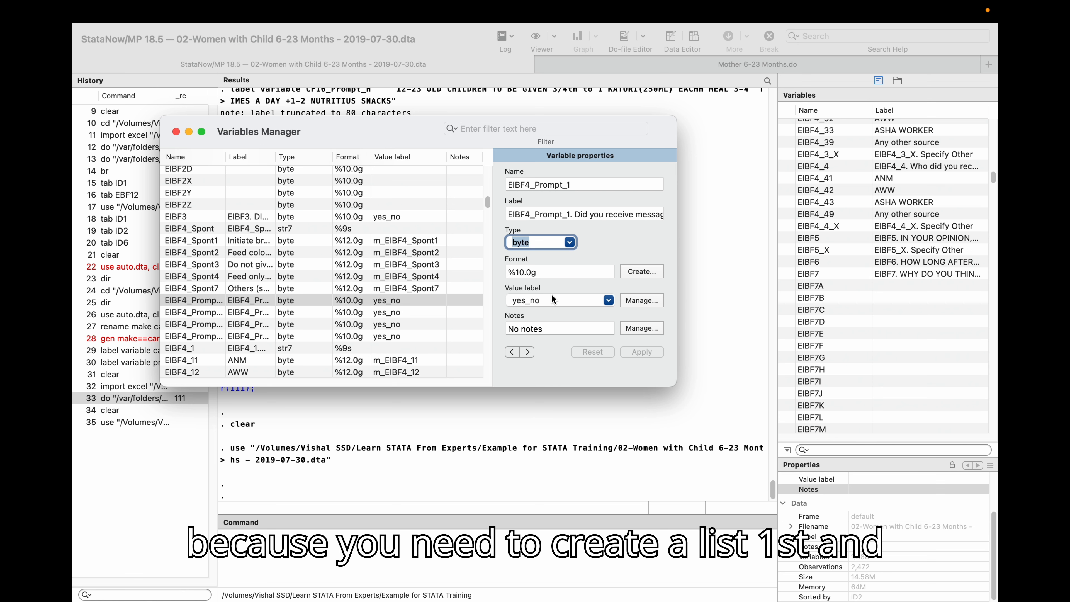
Reopen EIBF4_Prompt_1's value label list without changing it, then close the Variables Manager.
{"action": "left_click", "coordinate": [609, 300]}
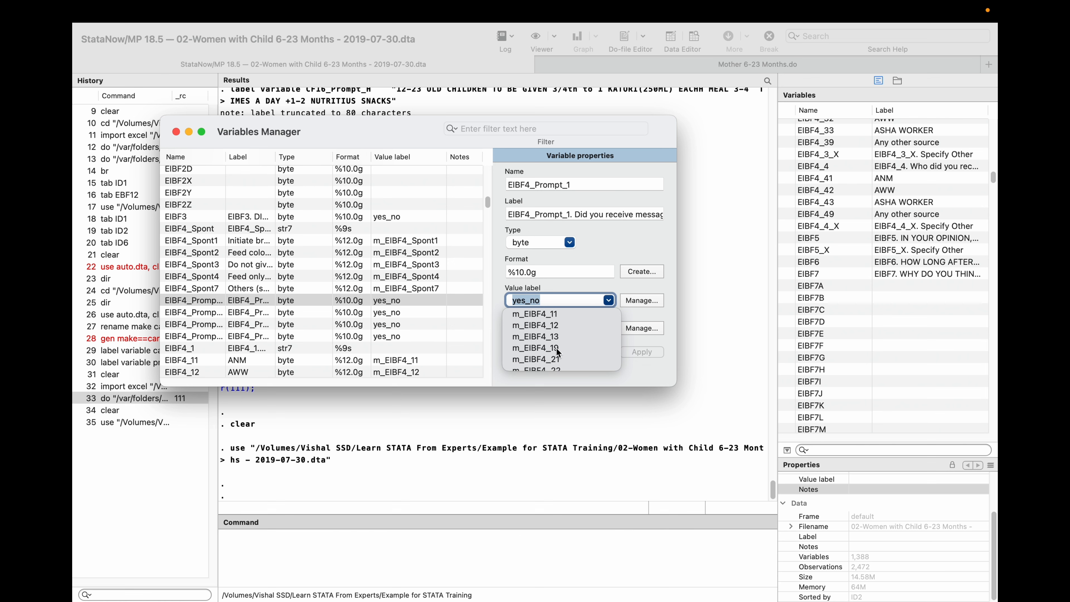
{"action": "left_click", "coordinate": [499, 301]}
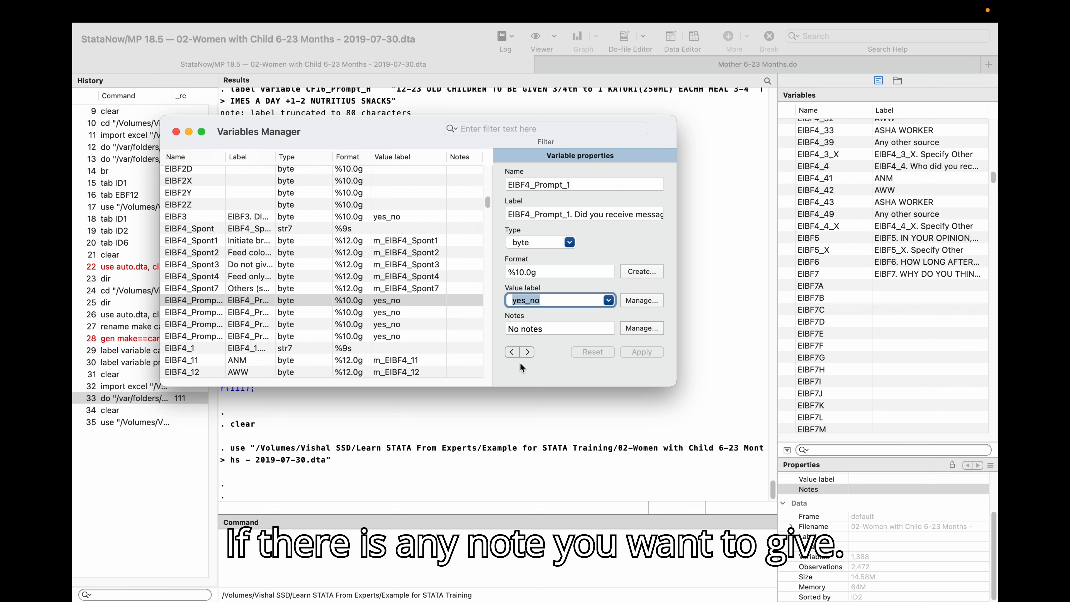
{"action": "left_click", "coordinate": [176, 131]}
Run a tabulation of the variable EIBF5 from the command line.
{"action": "left_click", "coordinate": [324, 538]}
{"action": "type", "text": "tab"}
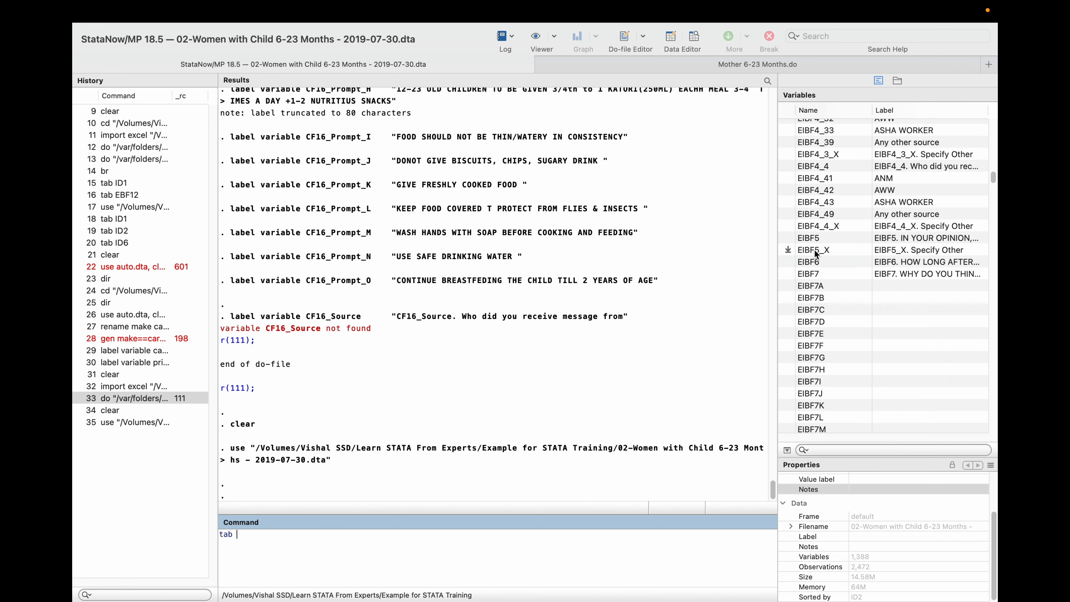
{"action": "double_click", "coordinate": [812, 238]}
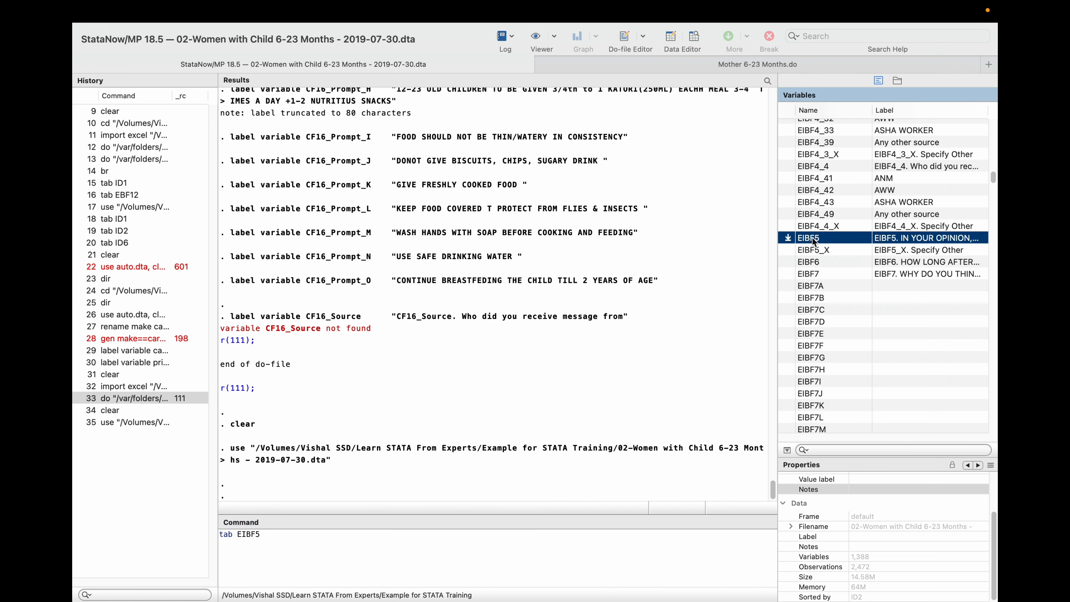
{"action": "key", "text": "Return"}
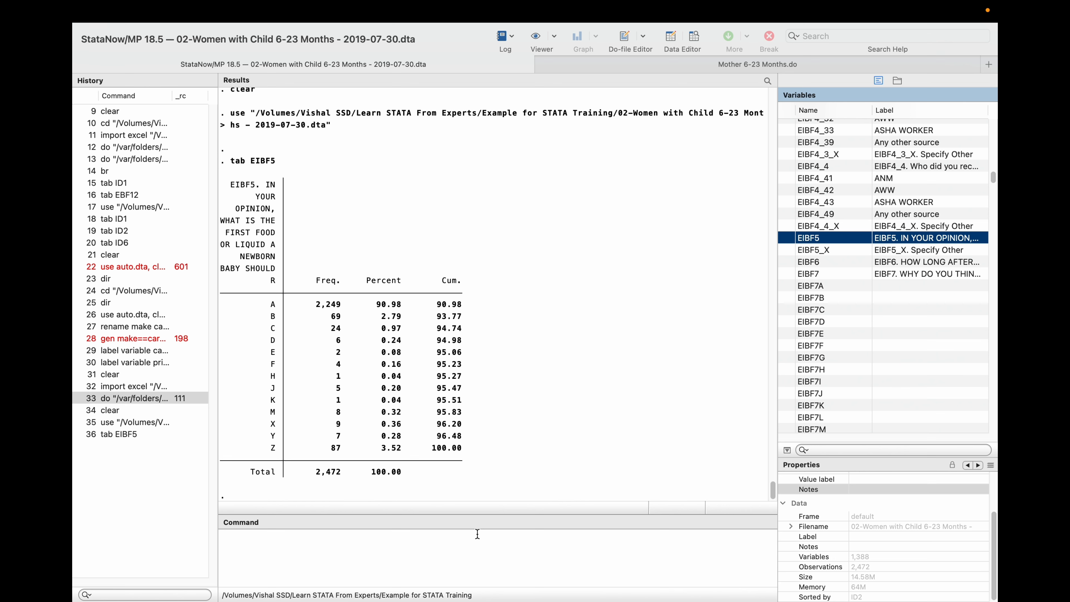
Run a tabulation of the variable EIBF6 from the command line.
{"action": "left_click", "coordinate": [421, 557]}
{"action": "type", "text": "ta"}
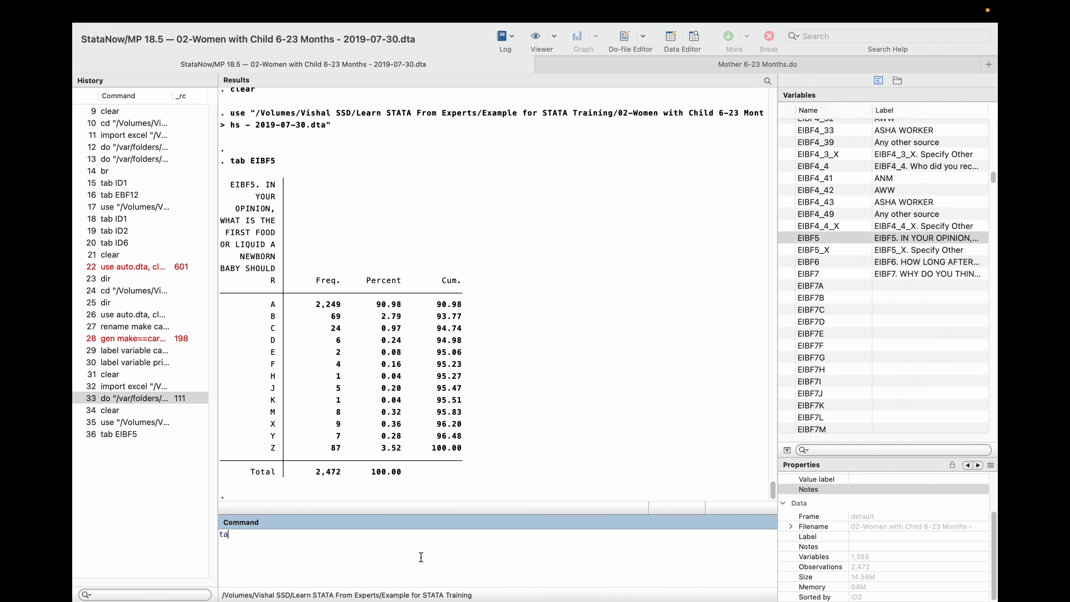
{"action": "type", "text": "b"}
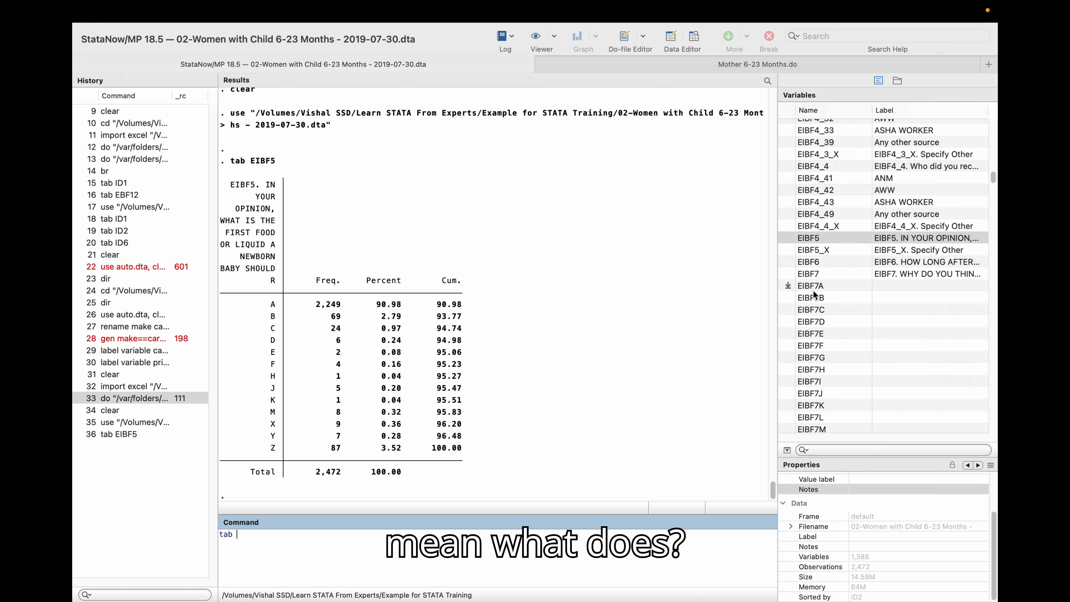
{"action": "double_click", "coordinate": [811, 263]}
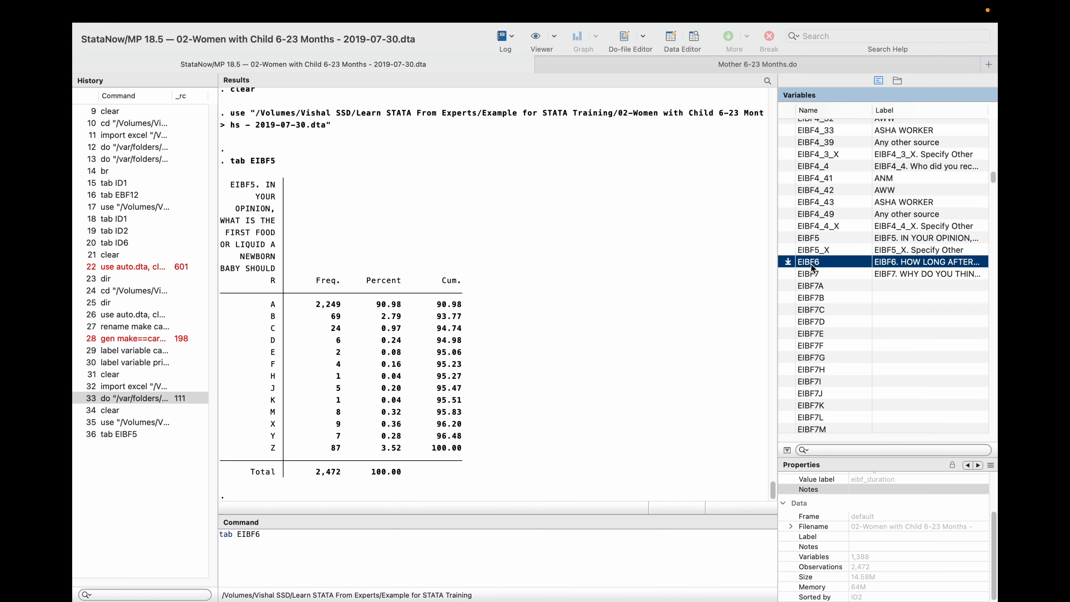
{"action": "left_click", "coordinate": [470, 553]}
{"action": "key", "text": "Return"}
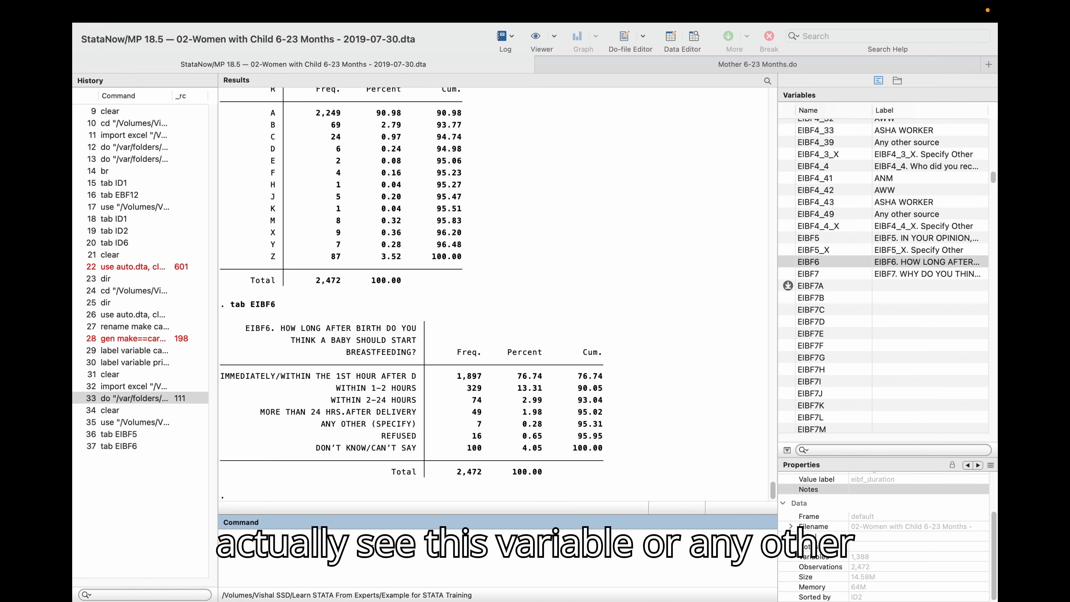
Open the dataset in the Data Editor in browse mode.
{"action": "key", "text": "Return"}
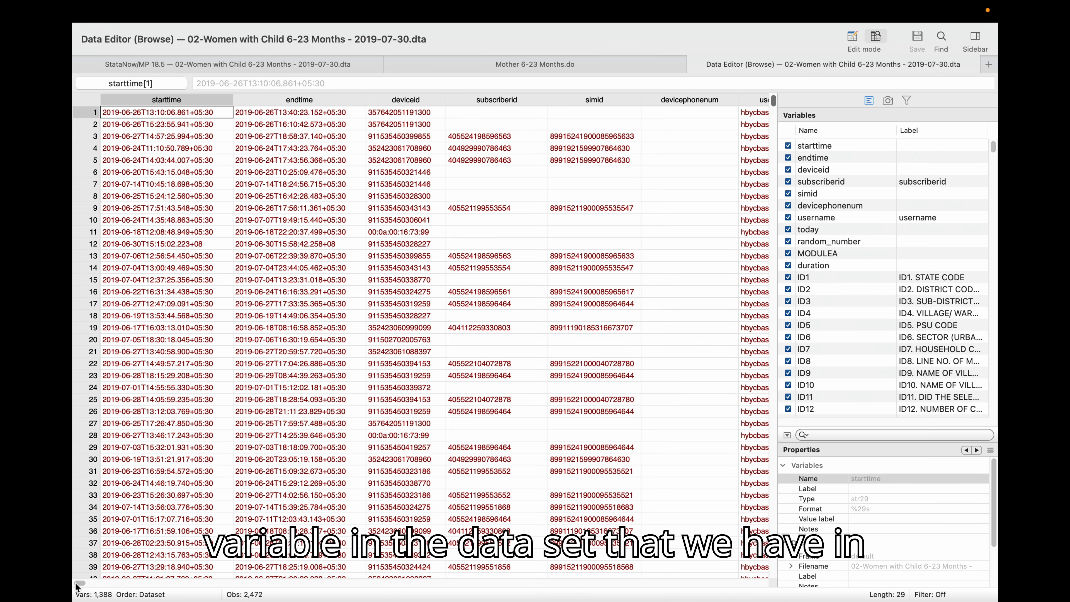
{"action": "mouse_move", "coordinate": [78, 584]}
{"action": "left_mouse_down"}
{"action": "mouse_move", "coordinate": [202, 594]}
{"action": "mouse_move", "coordinate": [674, 581]}
{"action": "mouse_move", "coordinate": [81, 570]}
{"action": "left_mouse_up"}
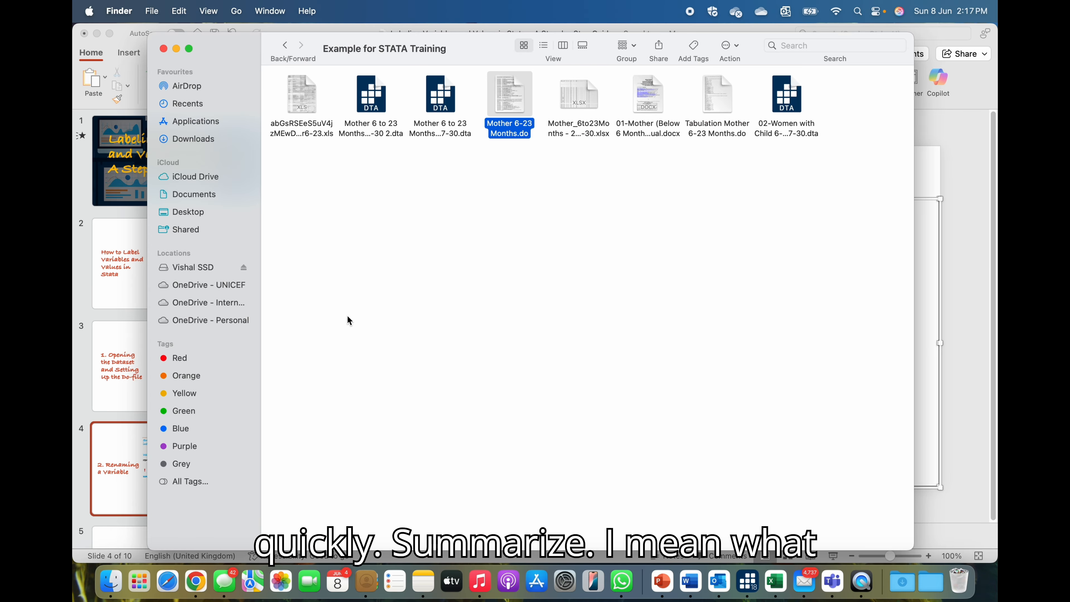
Close the Finder window, switch to the PowerPoint deck, select slide 3 and start the slide show.
{"action": "left_click", "coordinate": [163, 48]}
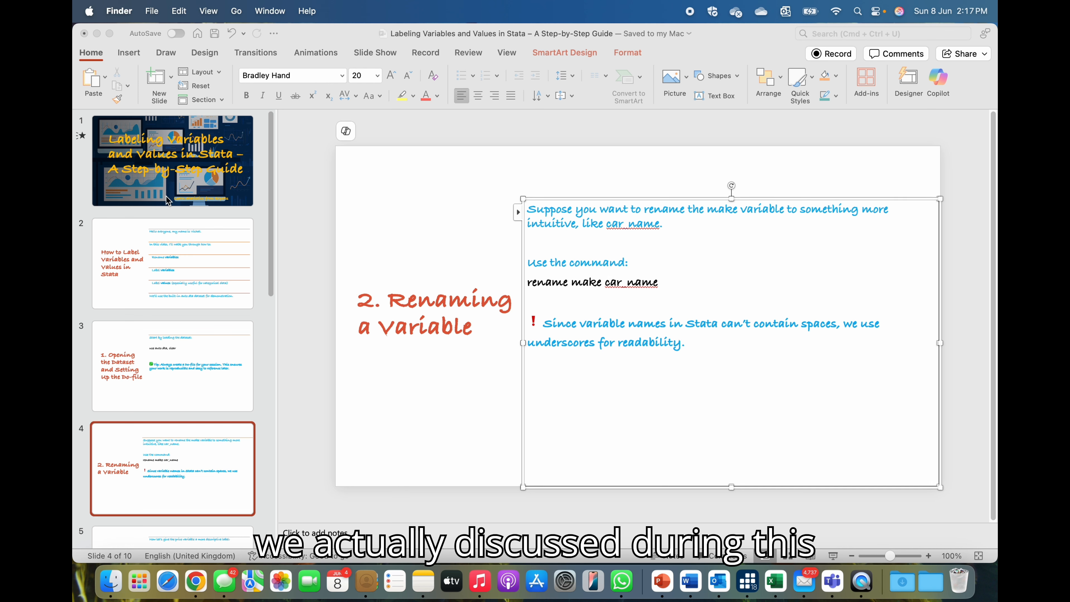
{"action": "left_click", "coordinate": [163, 360]}
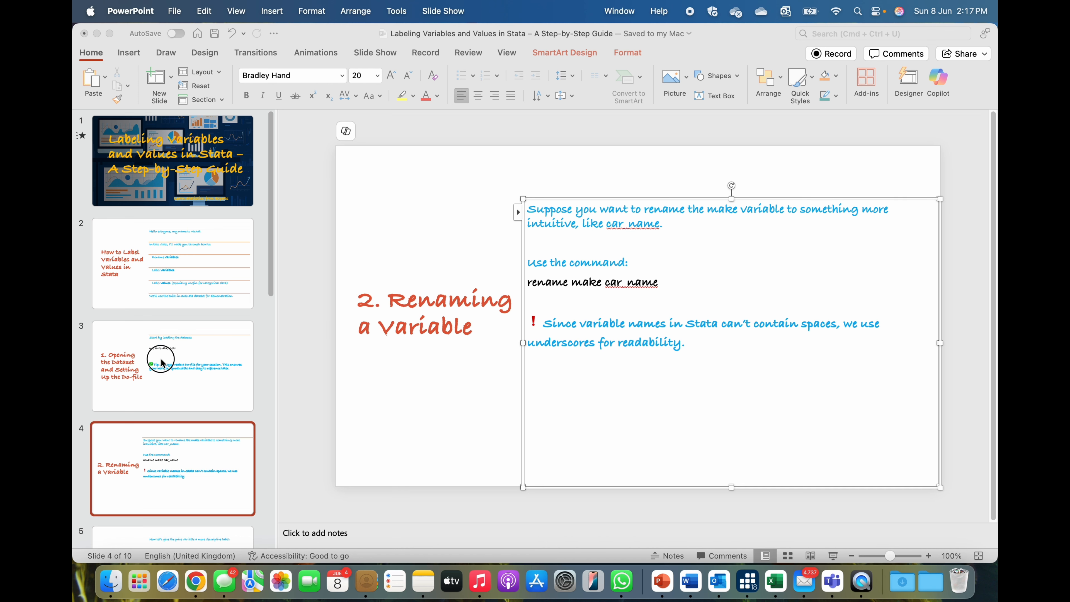
{"action": "left_click", "coordinate": [187, 388]}
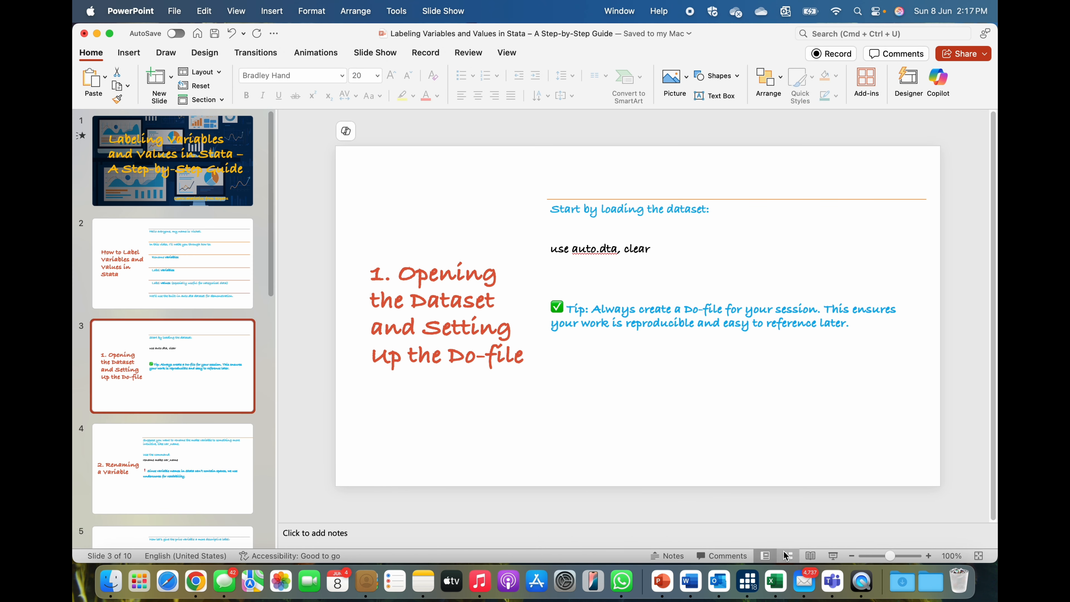
{"action": "left_click", "coordinate": [832, 557]}
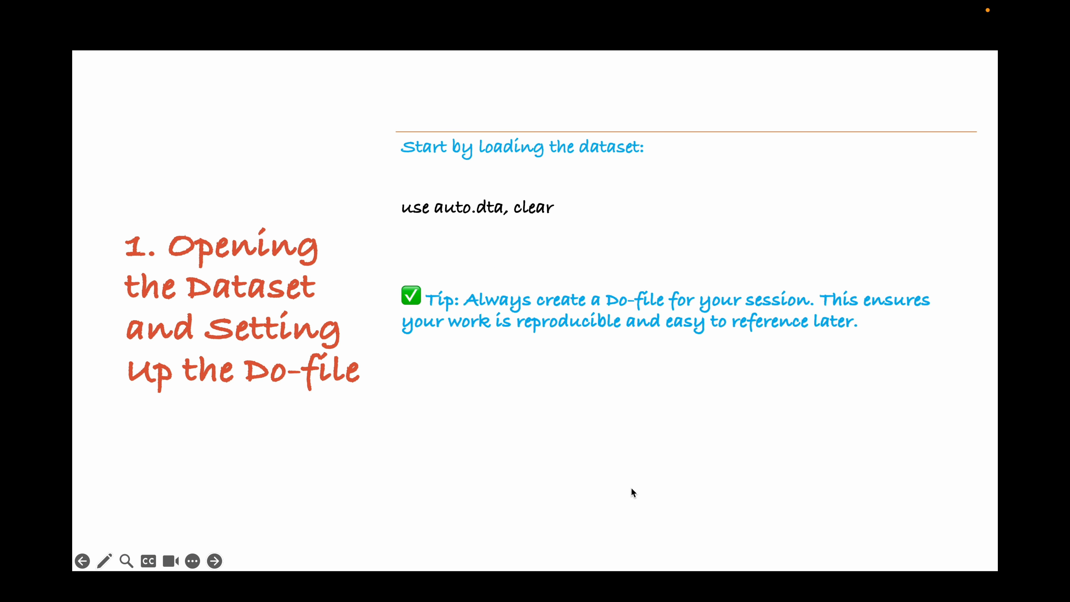